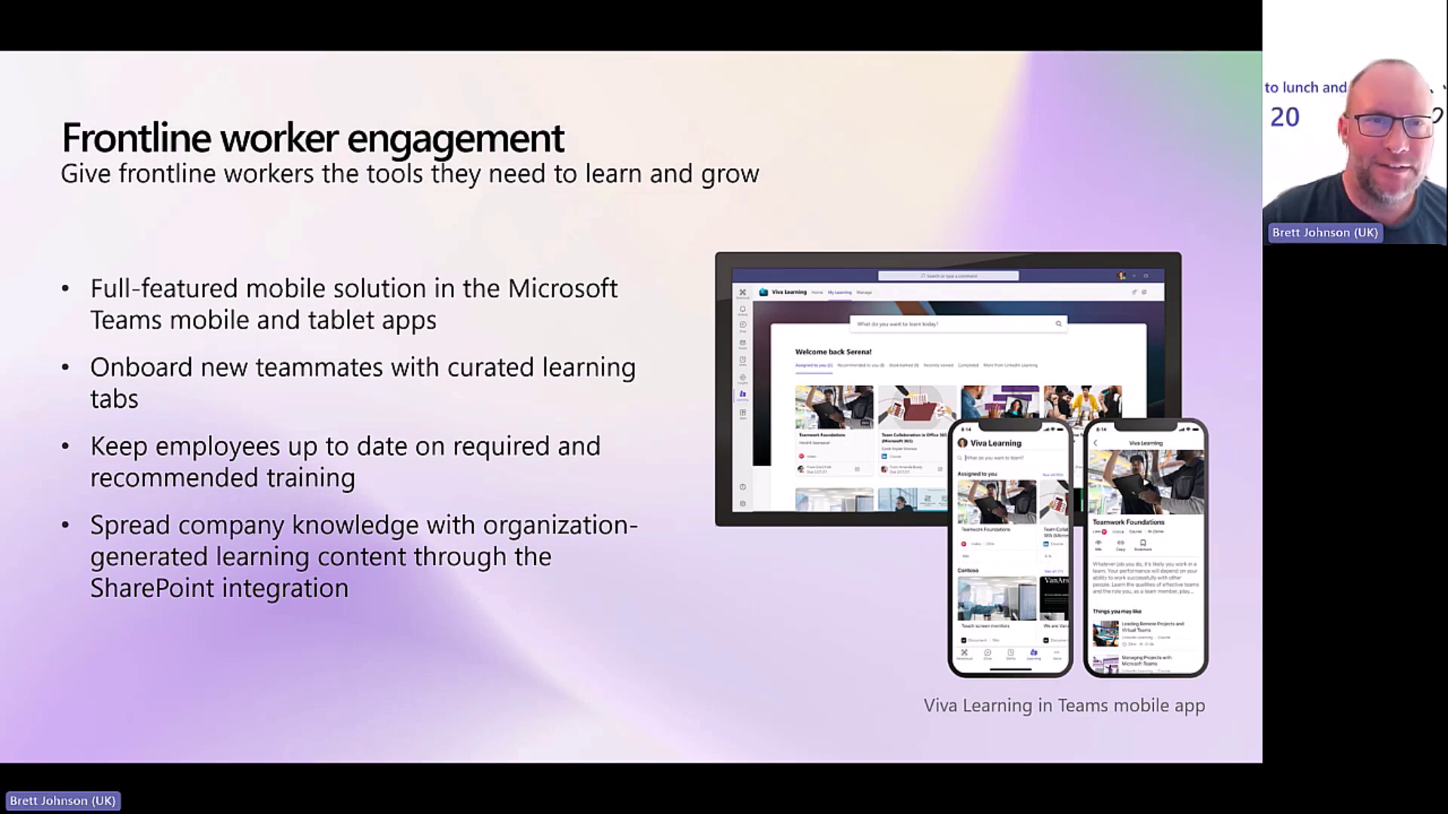
Step: Advance to the learning ecosystem diagram slide listing providers like Coursera, Skillsoft and Workday
{"action": "key", "text": "Right"}
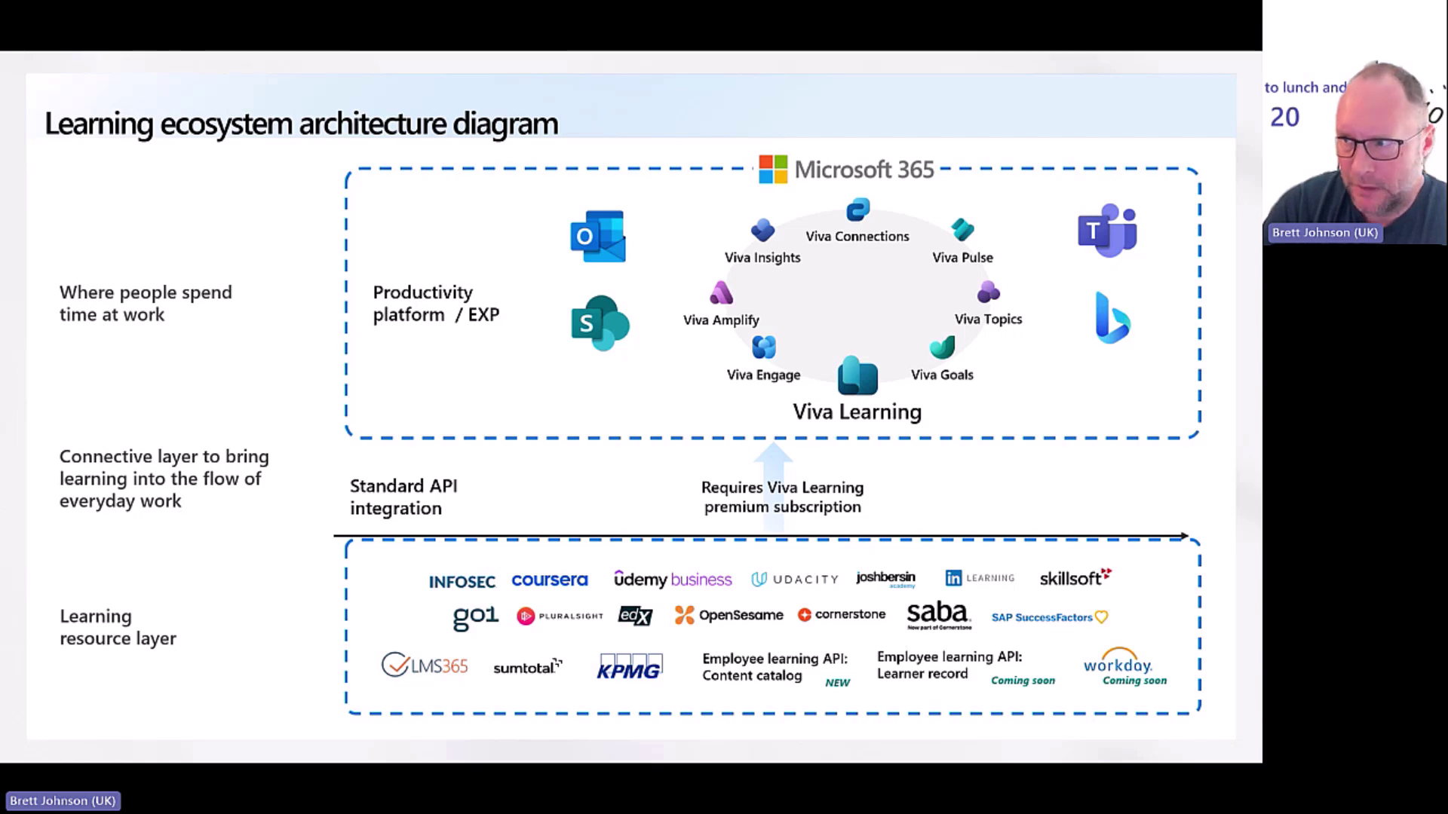
Step: Advance to the partner integration diagram slide and exit the slideshow to the editor
{"action": "key", "text": "Right"}
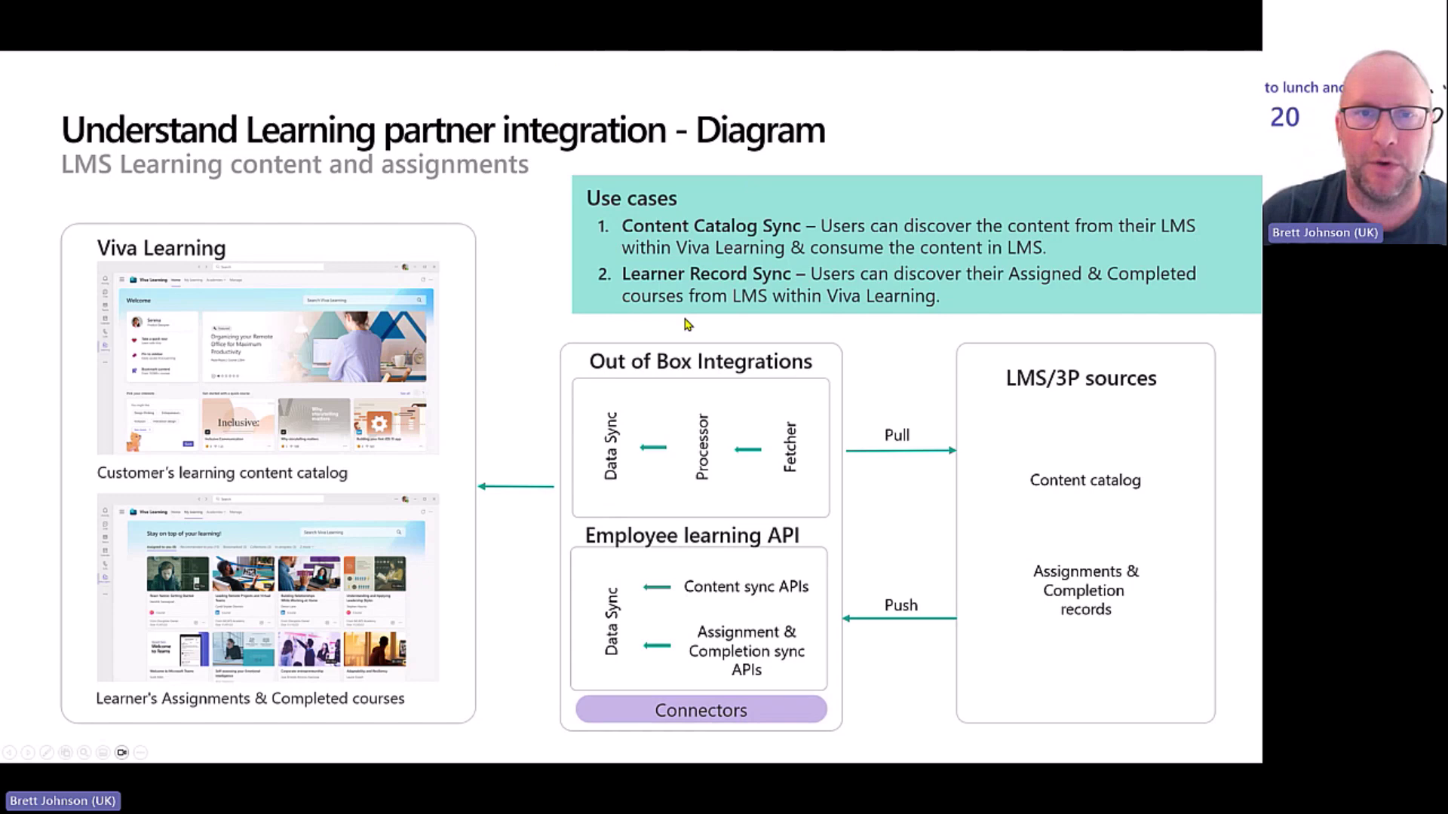
{"action": "key", "text": "Escape"}
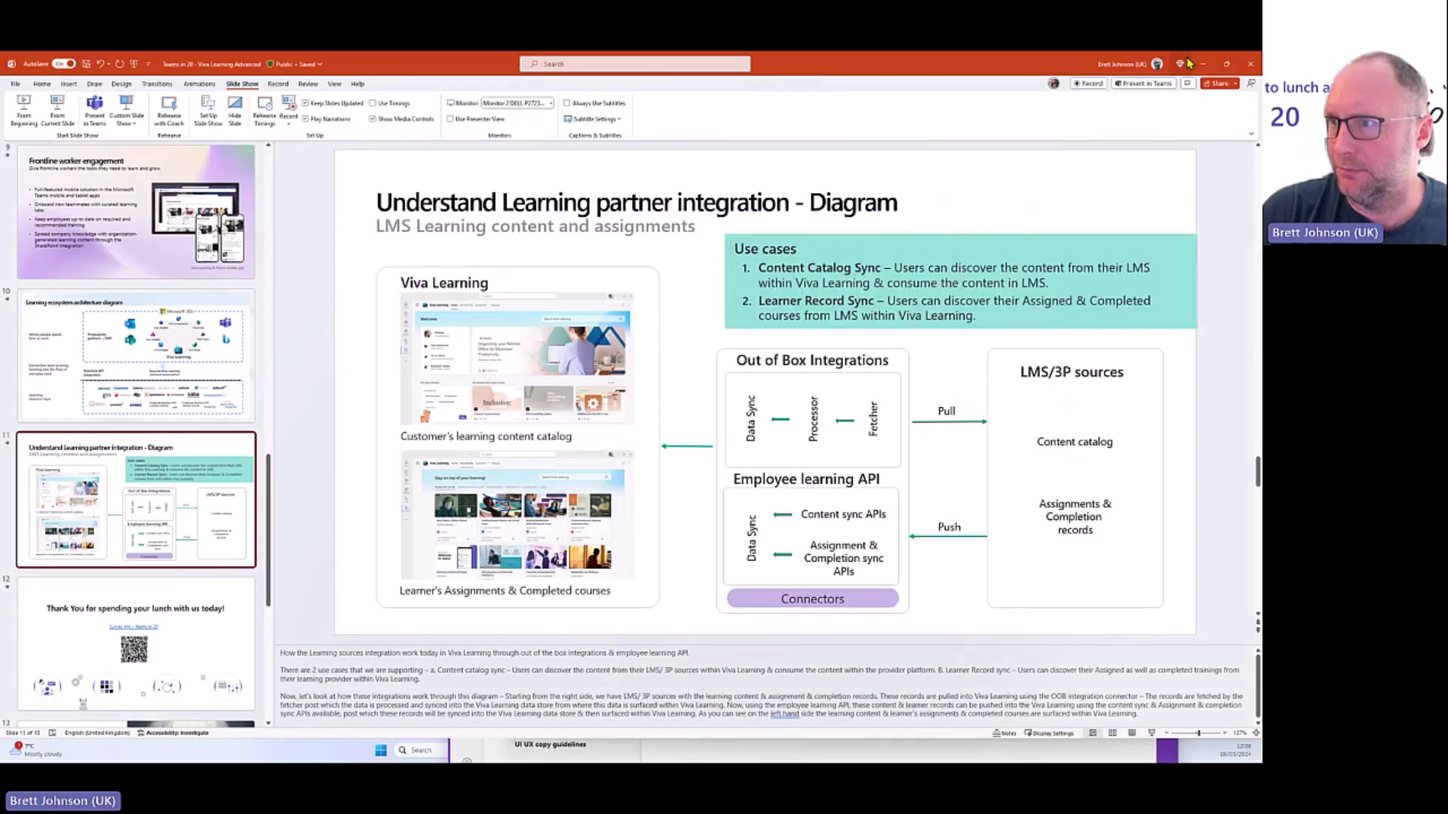
Step: Minimize PowerPoint and the Teams channel window to reveal the Viva Learning home page in Edge
{"action": "left_click", "coordinate": [1202, 63]}
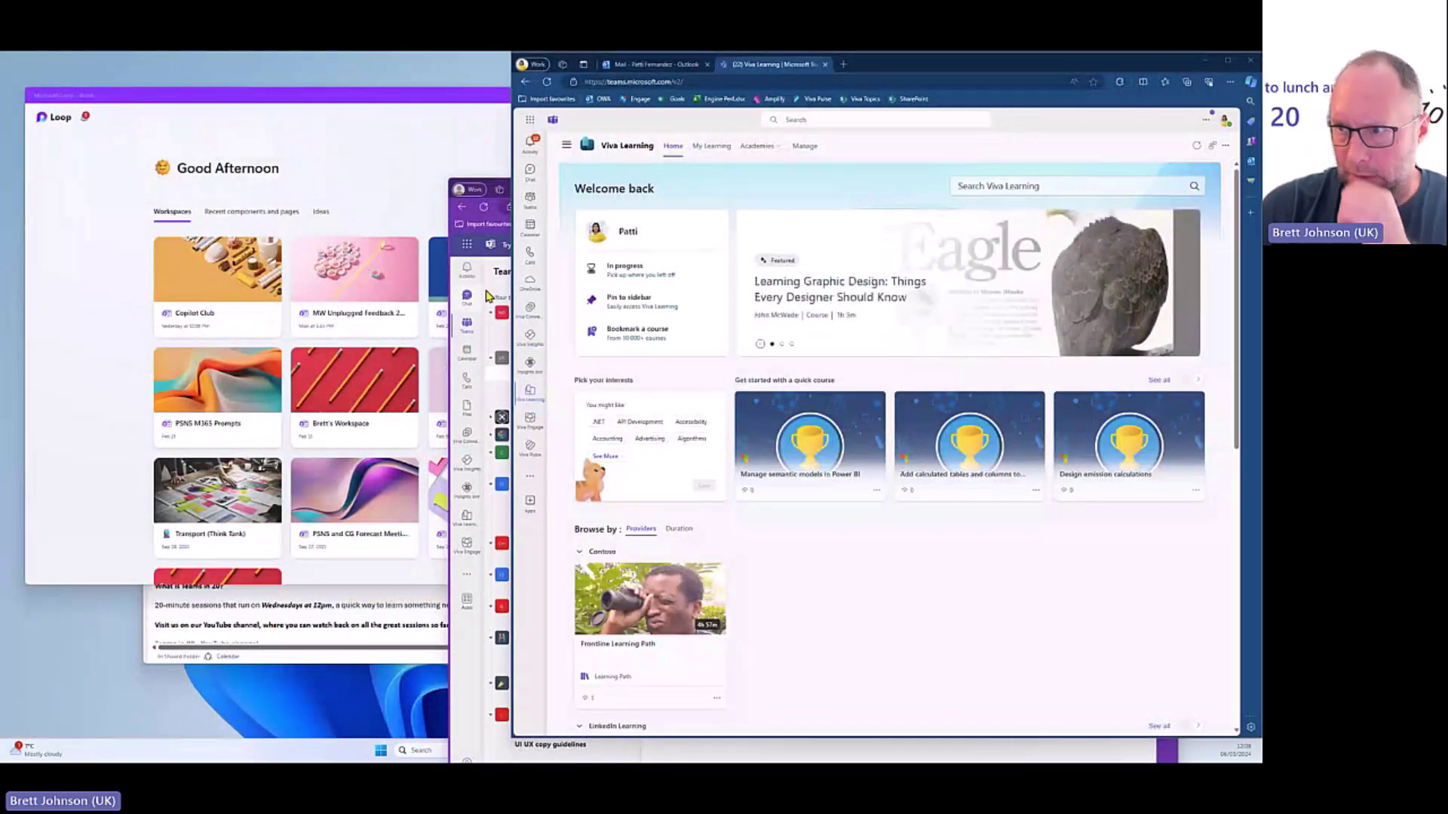
{"action": "left_click", "coordinate": [469, 190]}
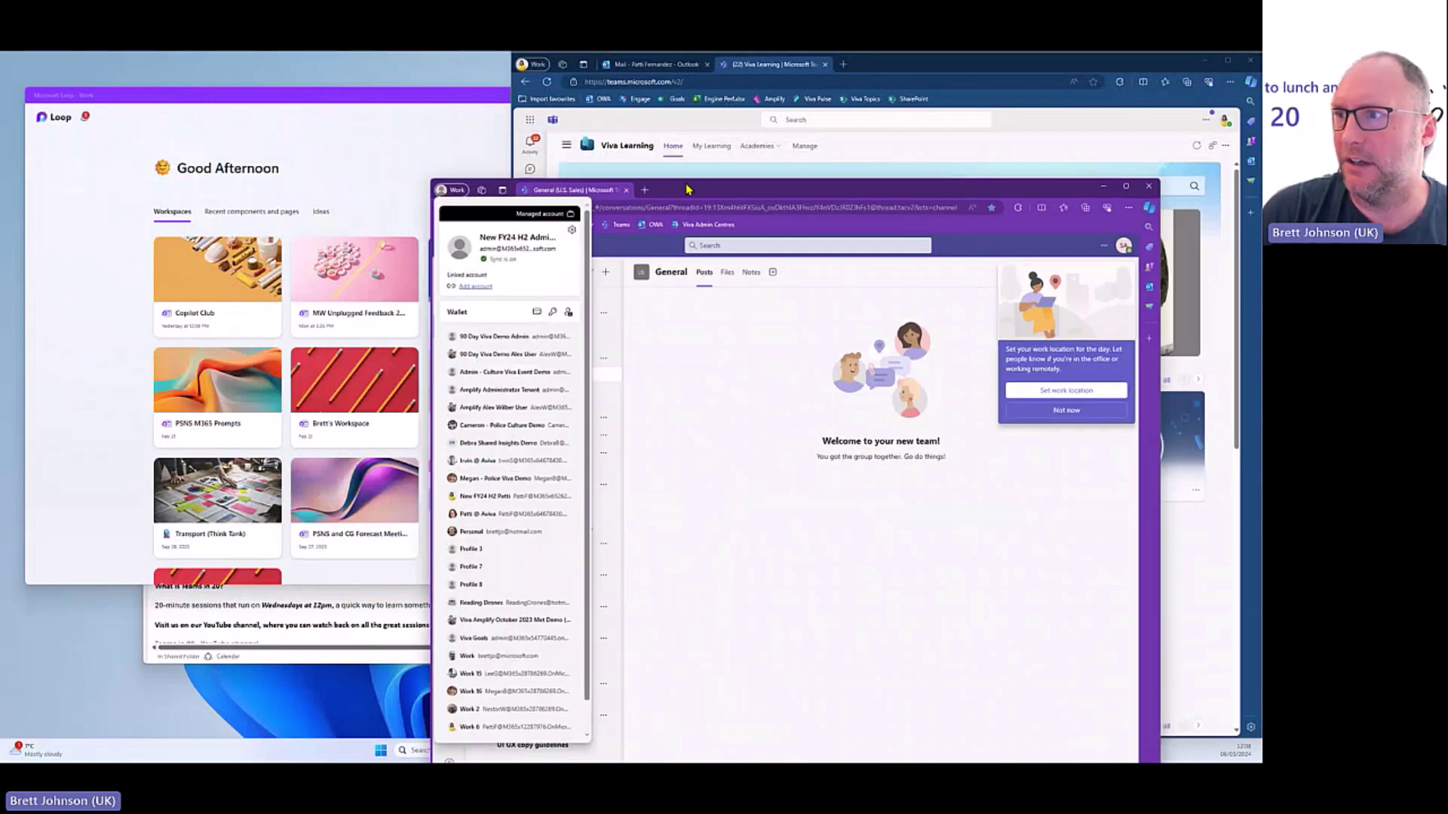
{"action": "left_click_drag", "start_coordinate": [688, 189], "coordinate": [457, 133]}
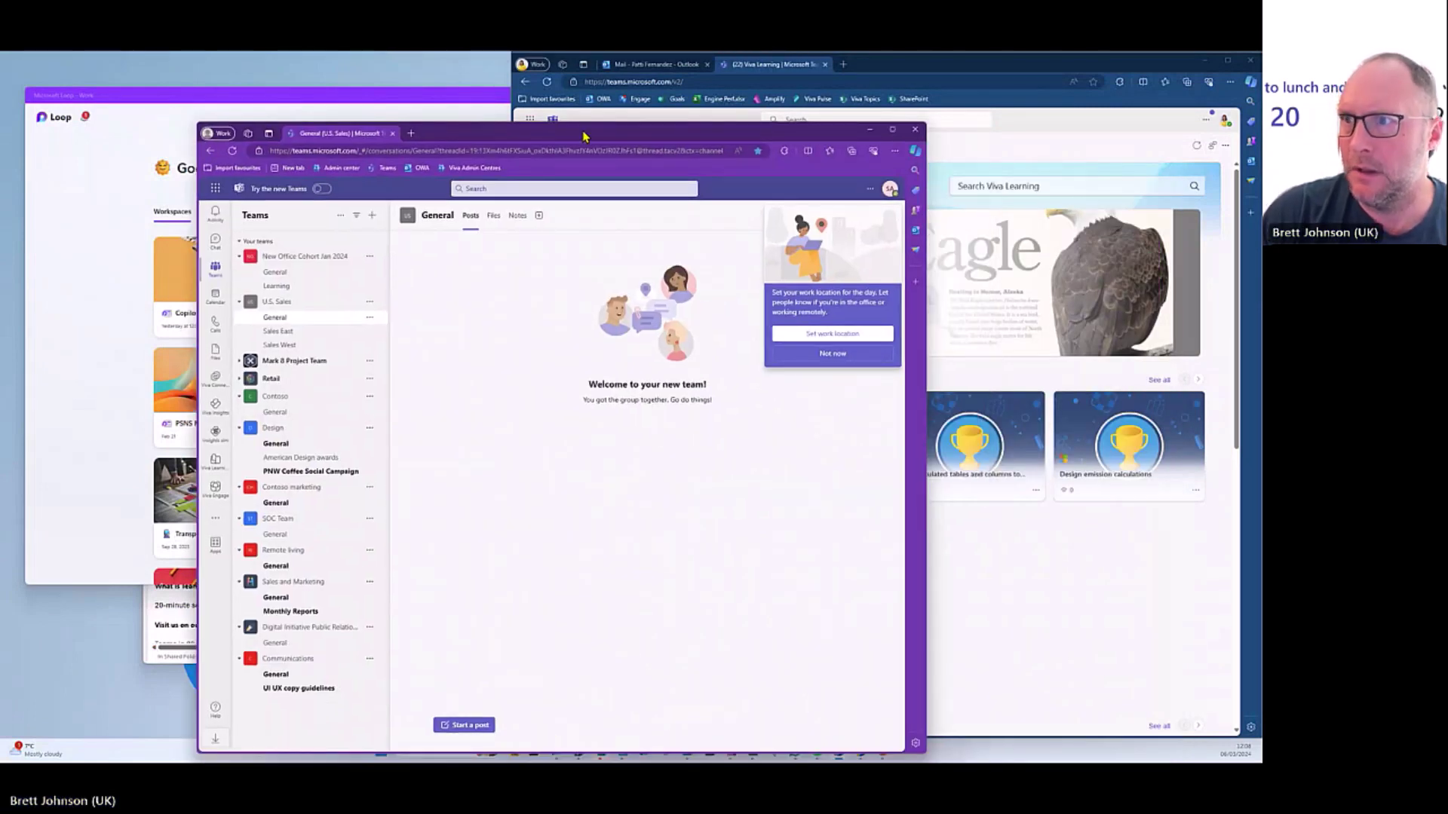
{"action": "left_click_drag", "start_coordinate": [582, 136], "coordinate": [757, 170]}
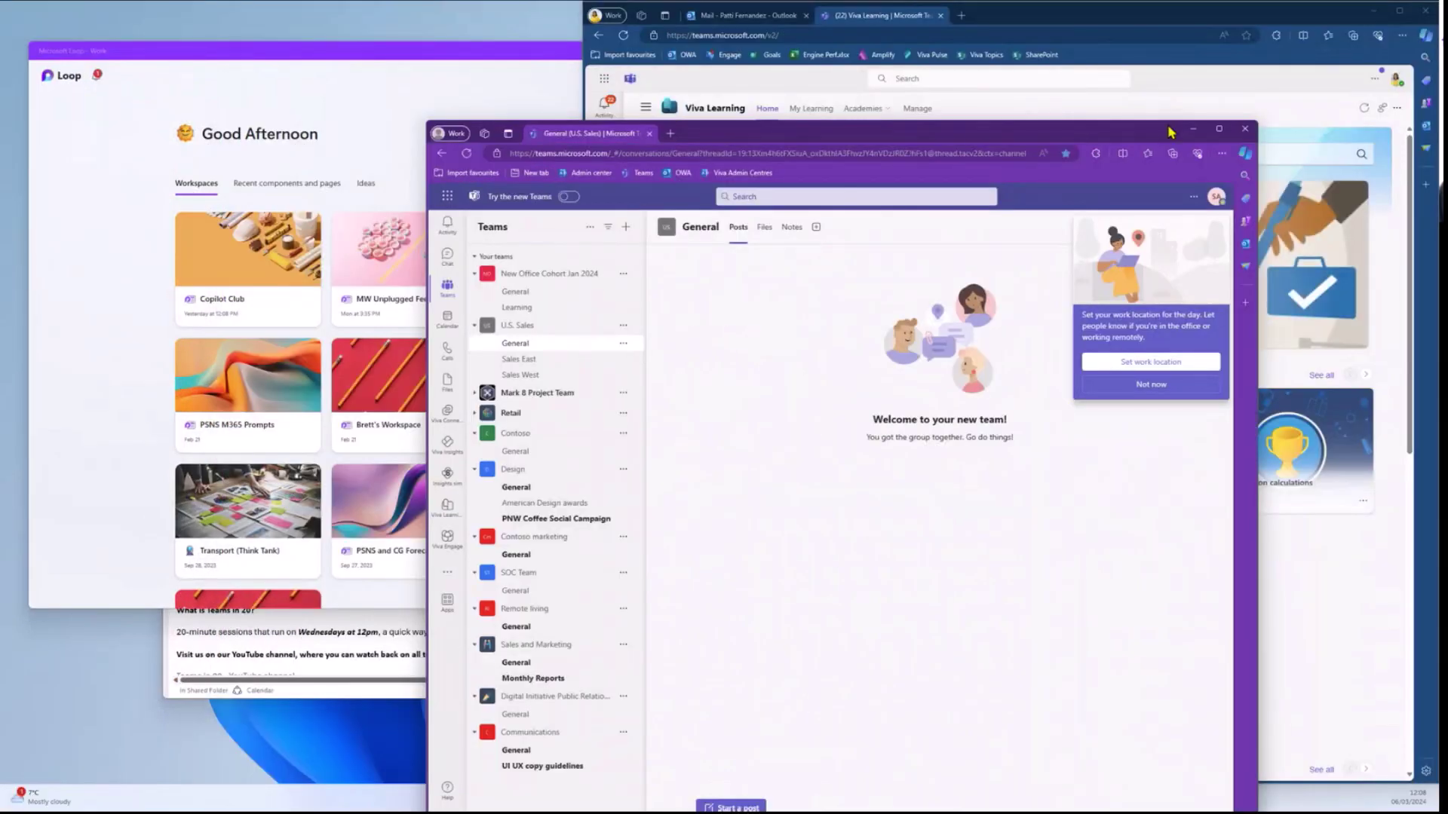
{"action": "left_click", "coordinate": [1193, 129]}
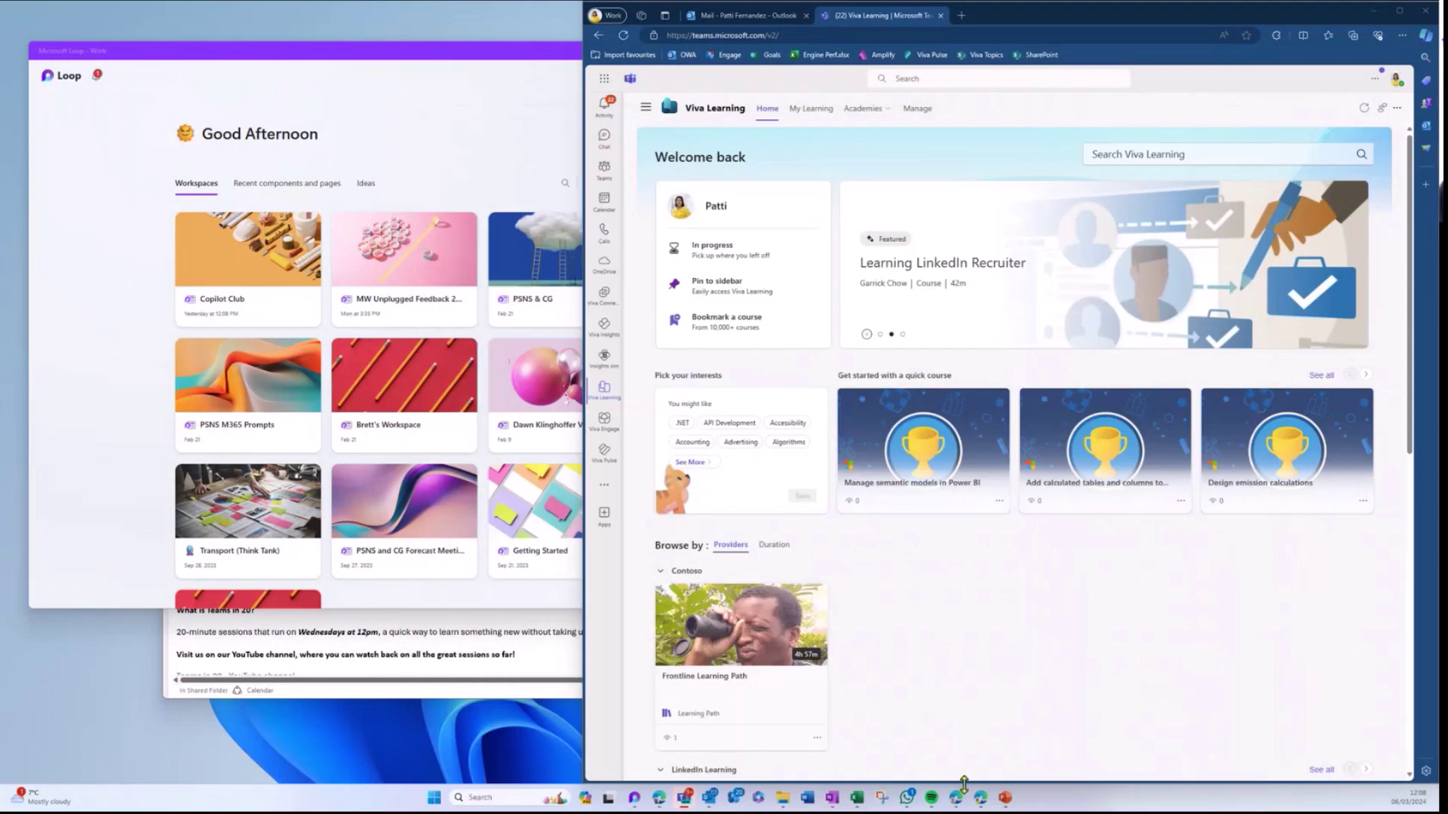
Step: Bring the admin's Viva Learning window to the front and scroll through the home page
{"action": "mouse_move", "coordinate": [956, 795]}
{"action": "left_click", "coordinate": [917, 712]}
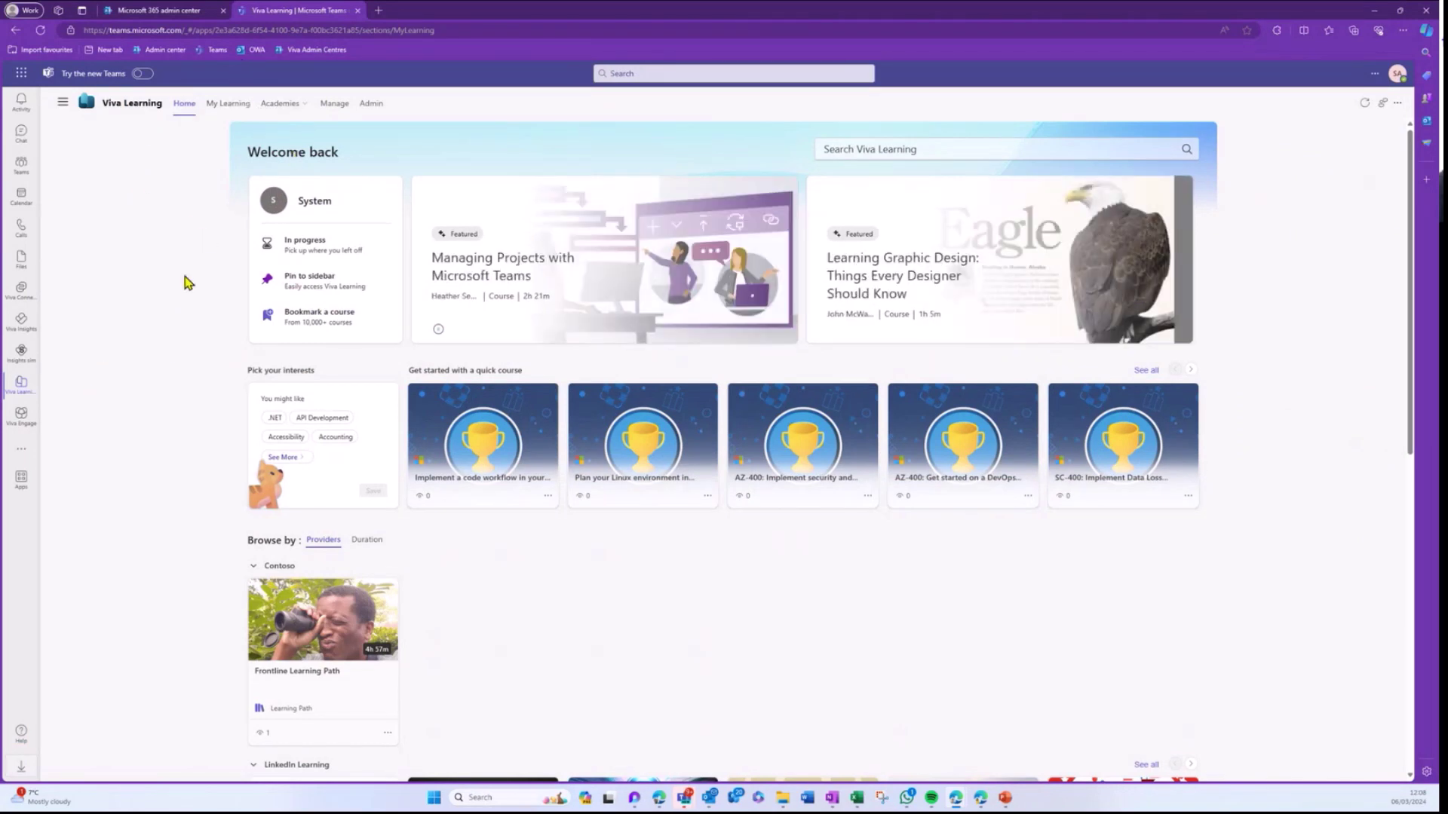
{"action": "scroll", "coordinate": [184, 283], "scroll_direction": "down", "scroll_amount": 6}
{"action": "scroll", "coordinate": [182, 283], "scroll_direction": "up", "scroll_amount": 3}
{"action": "scroll", "coordinate": [181, 284], "scroll_direction": "down", "scroll_amount": 2}
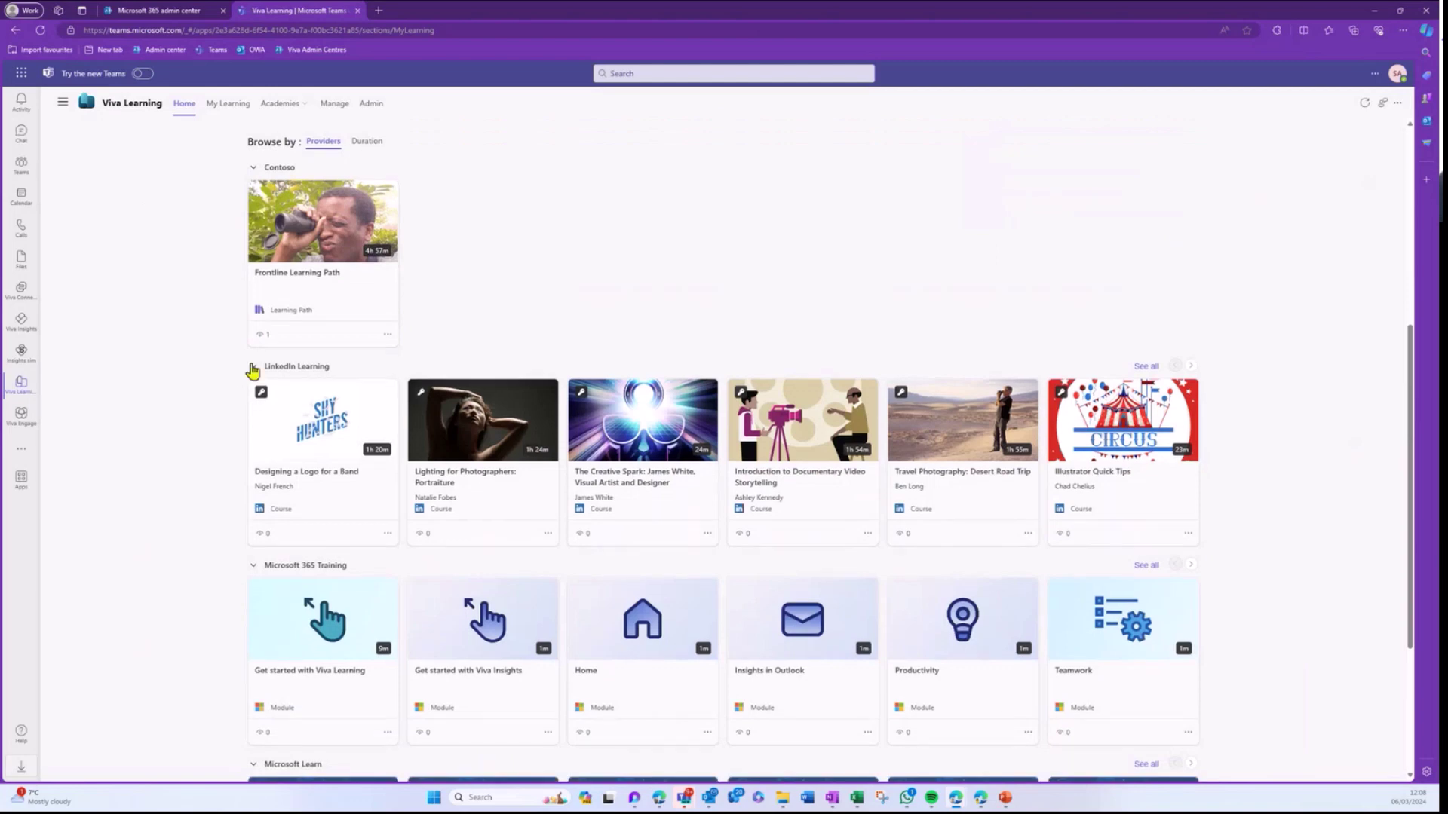
Step: Collapse the LinkedIn Learning, Microsoft 365 Training, Microsoft Learn and Contoso provider sections
{"action": "left_click", "coordinate": [253, 368]}
{"action": "left_click", "coordinate": [253, 367]}
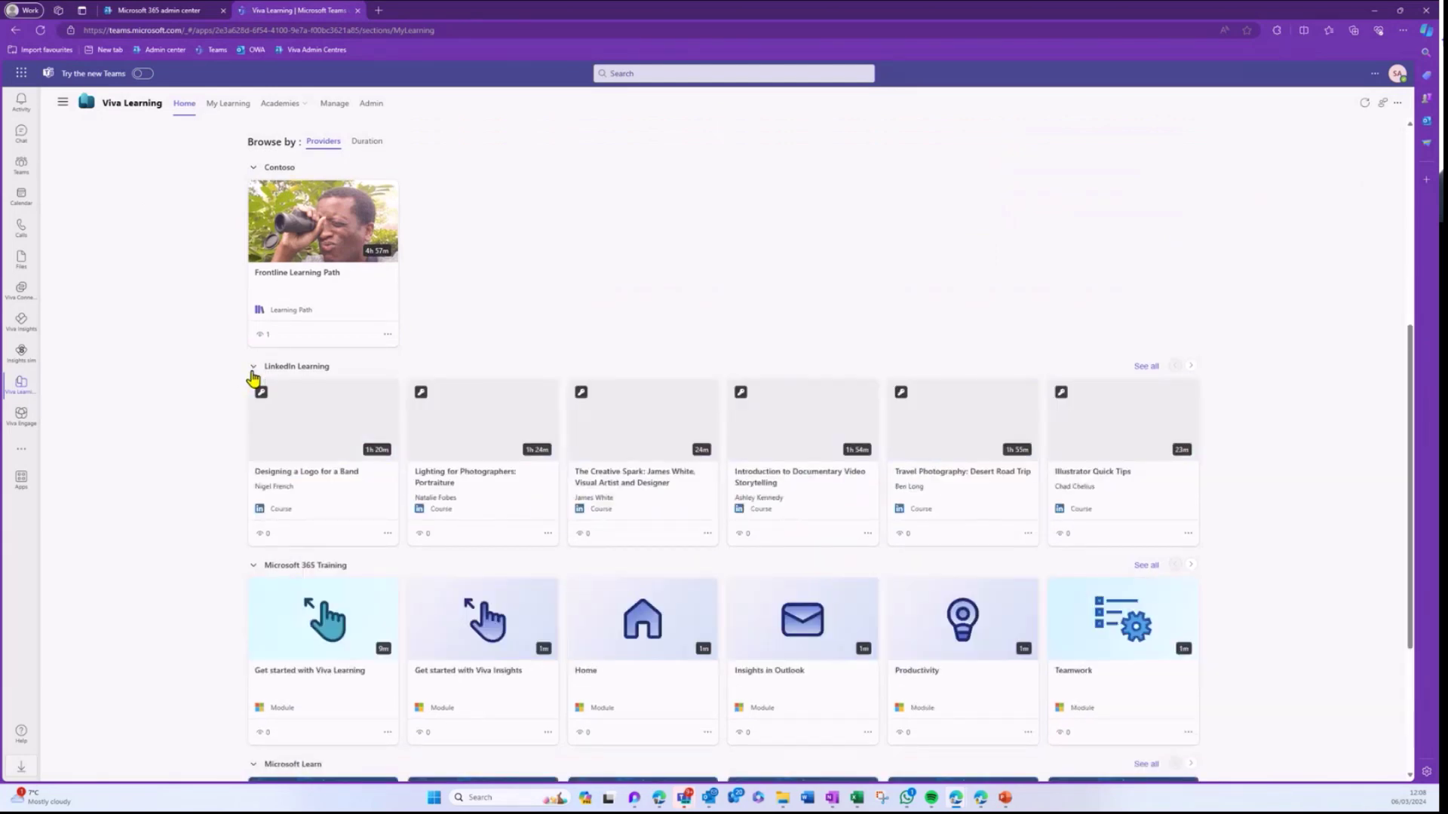
{"action": "left_click", "coordinate": [252, 367]}
{"action": "left_click", "coordinate": [252, 382]}
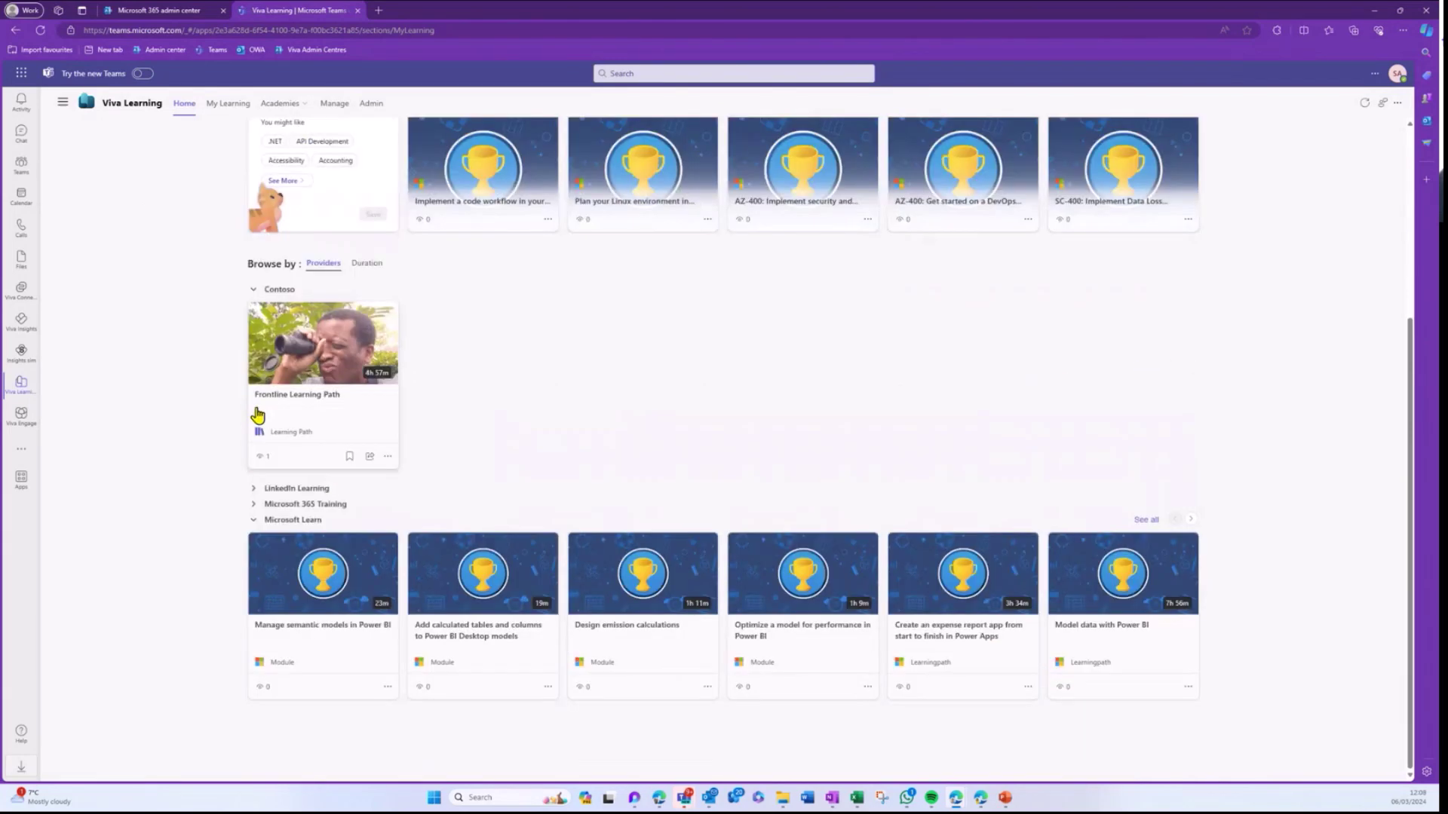
{"action": "left_click", "coordinate": [253, 520]}
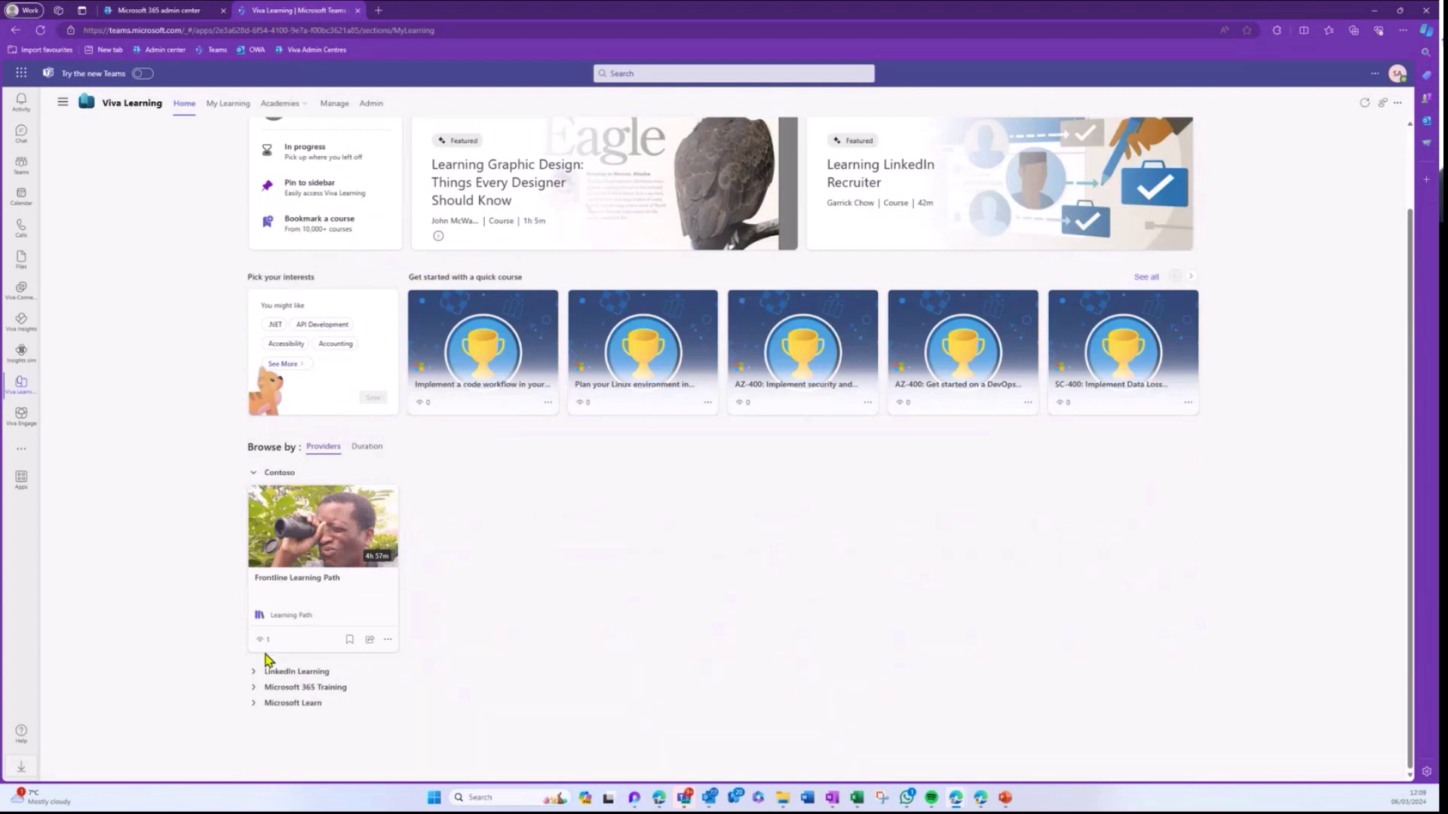
{"action": "left_click", "coordinate": [254, 472]}
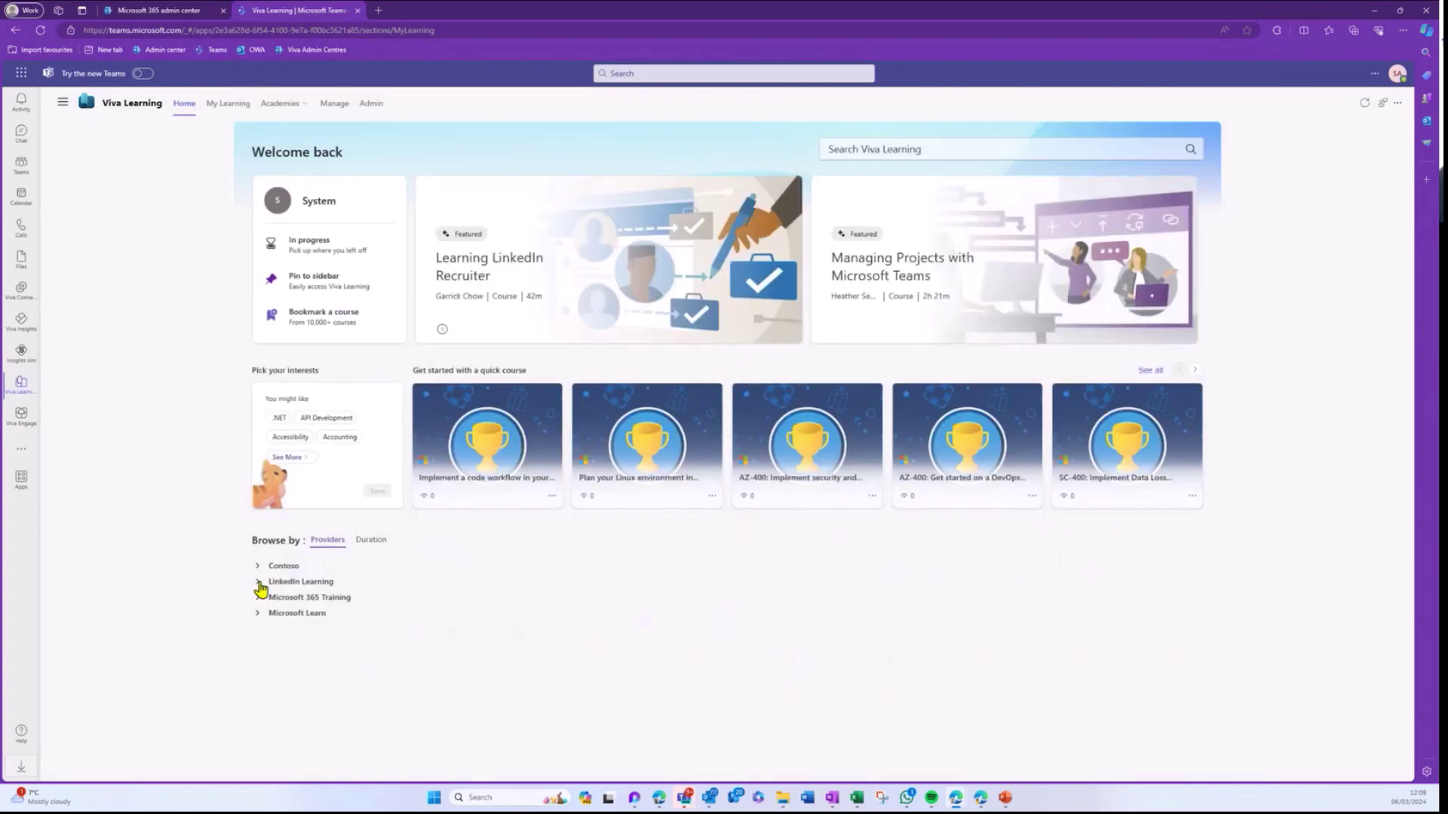
Step: Re-expand the LinkedIn Learning, Microsoft 365 Training and Microsoft Learn rows, leaving Contoso collapsed
{"action": "left_click", "coordinate": [257, 583]}
{"action": "scroll", "coordinate": [301, 641], "scroll_direction": "down", "scroll_amount": 1}
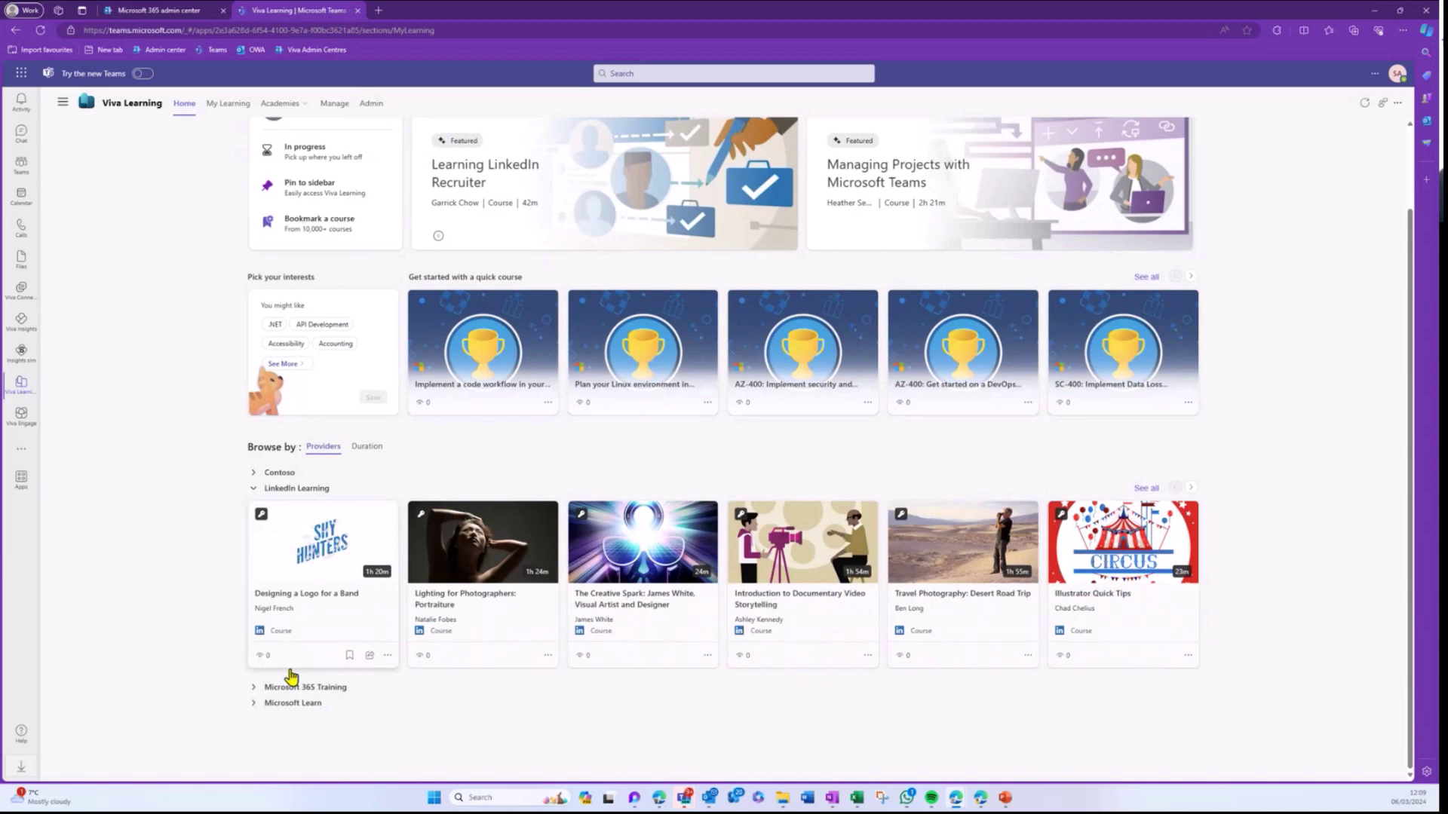
{"action": "left_click", "coordinate": [255, 690]}
{"action": "scroll", "coordinate": [324, 634], "scroll_direction": "down", "scroll_amount": 2}
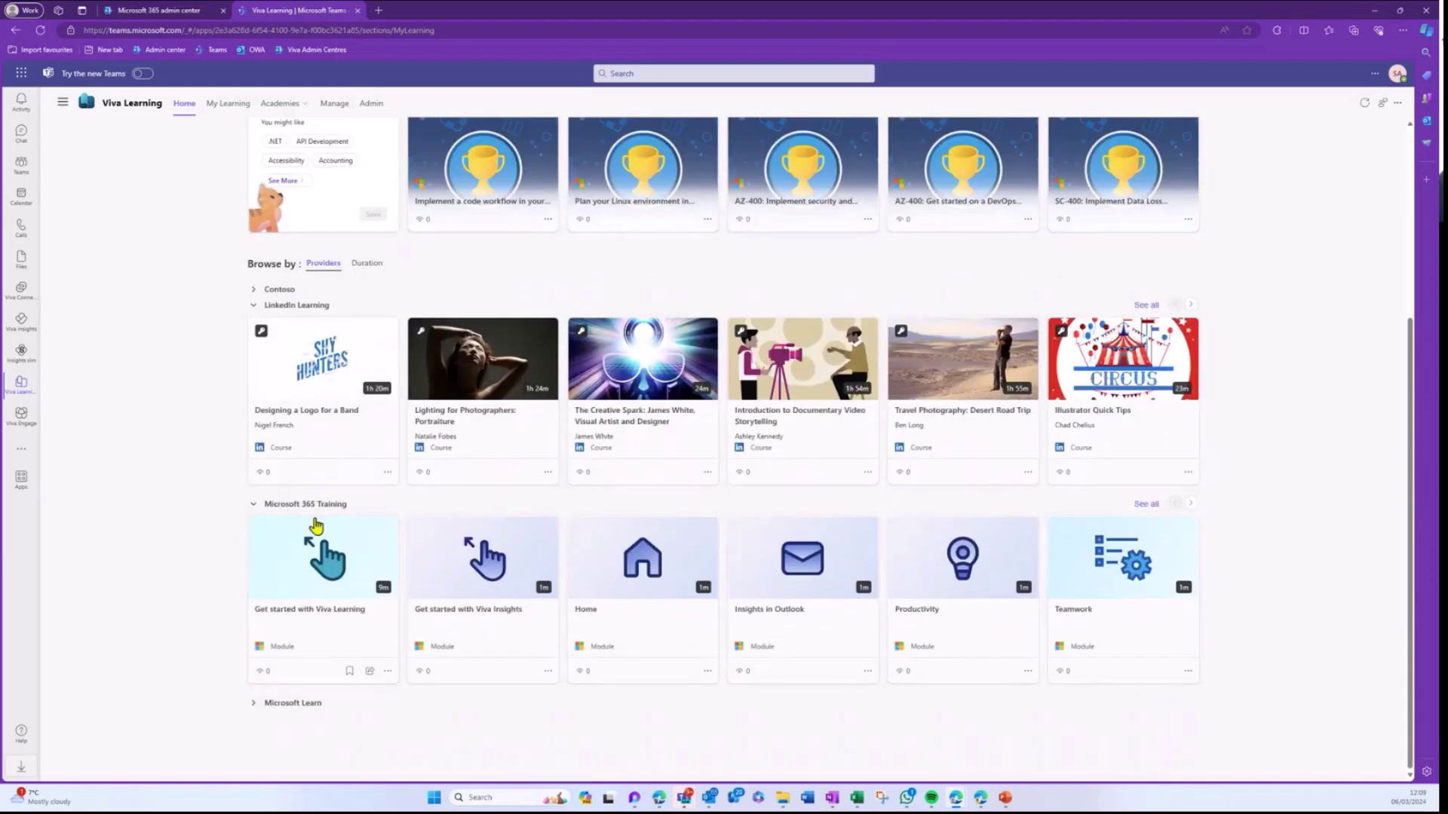
{"action": "left_click", "coordinate": [260, 705]}
{"action": "scroll", "coordinate": [307, 672], "scroll_direction": "down", "scroll_amount": 2}
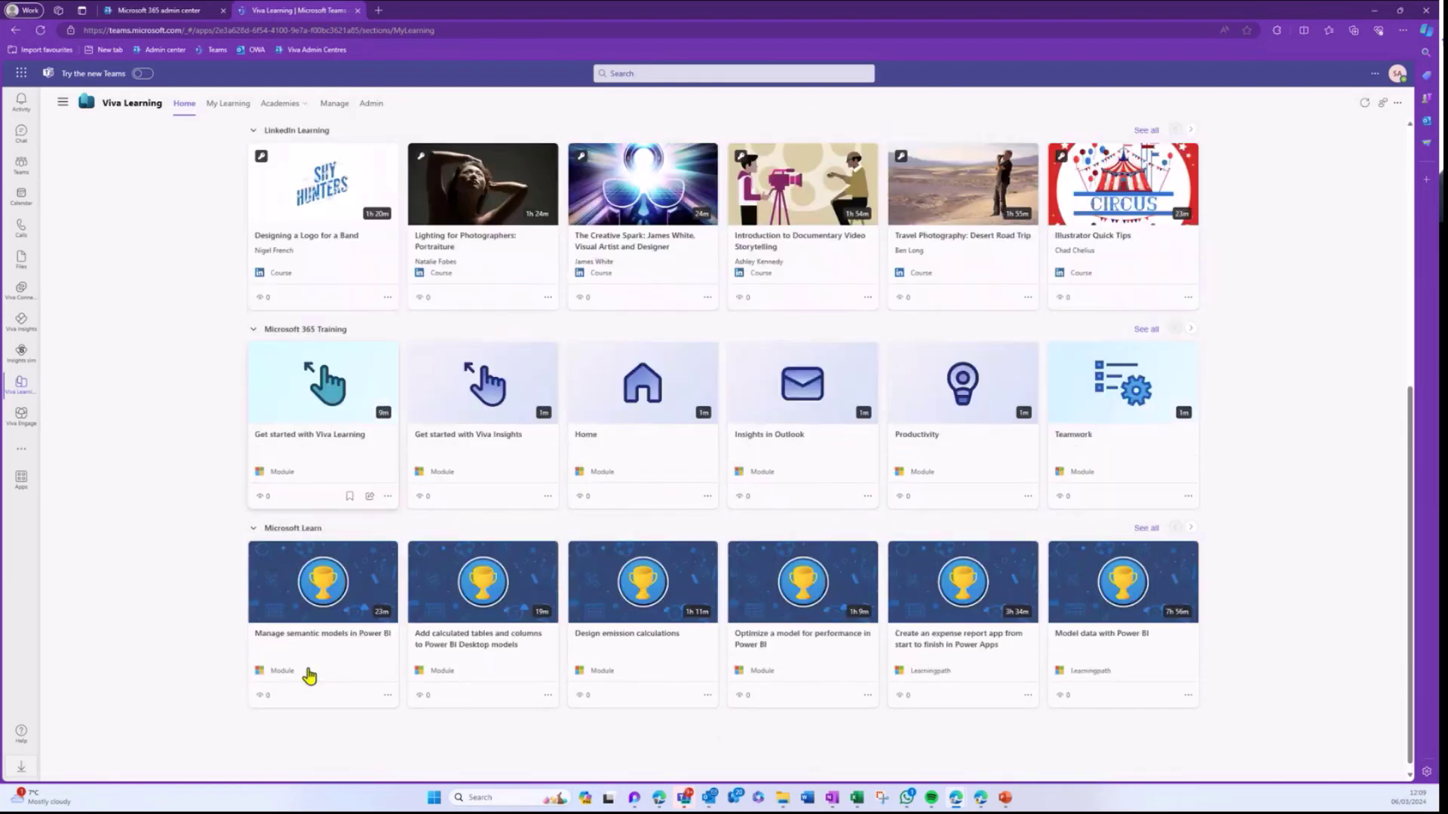
{"action": "scroll", "coordinate": [345, 603], "scroll_direction": "up", "scroll_amount": 2}
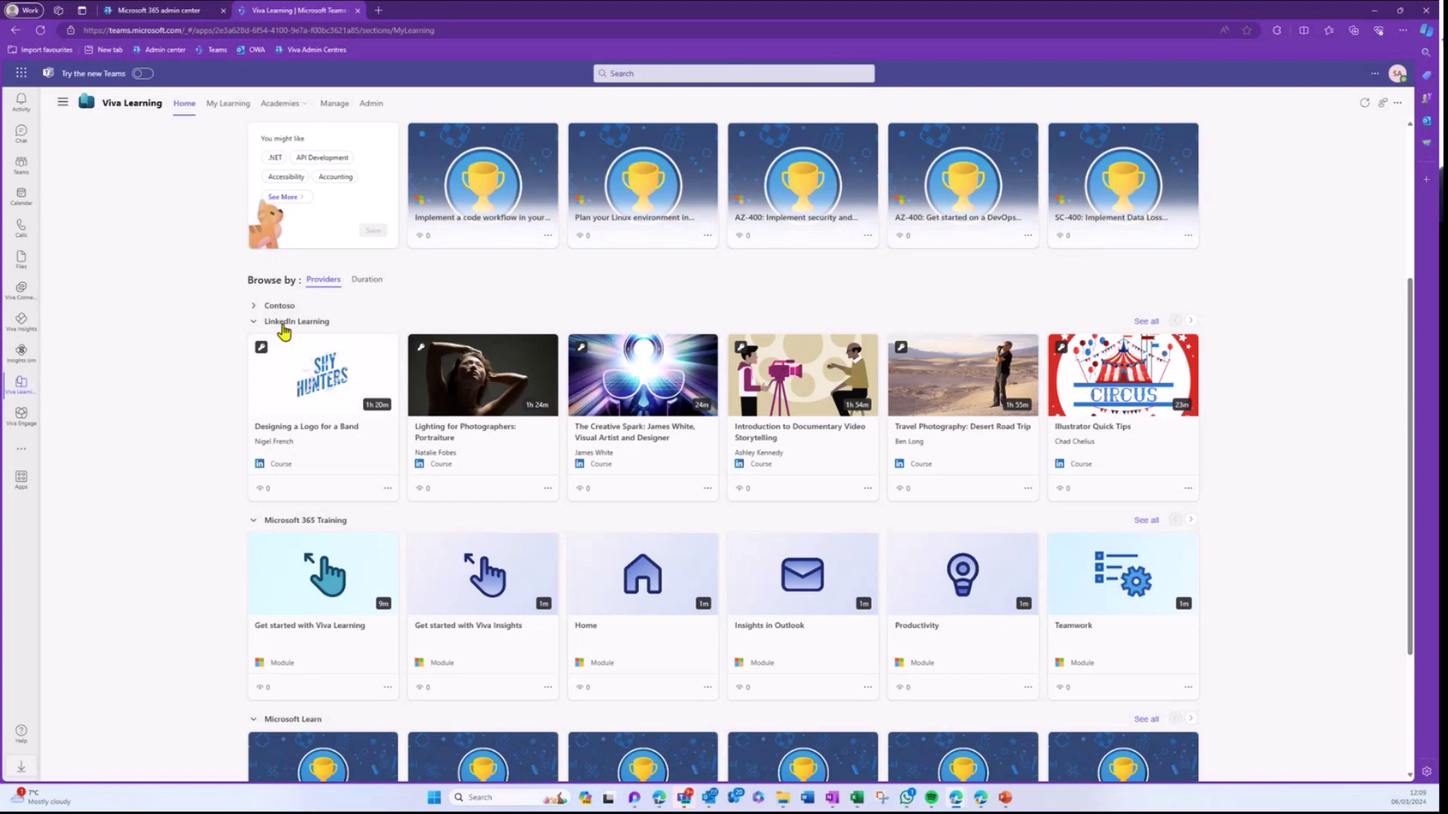
Step: Collapse LinkedIn Learning and Microsoft 365 Training, keeping only Microsoft Learn's Power BI and Power Apps modules
{"action": "left_click", "coordinate": [256, 330]}
{"action": "left_click", "coordinate": [257, 330]}
{"action": "left_click", "coordinate": [254, 323]}
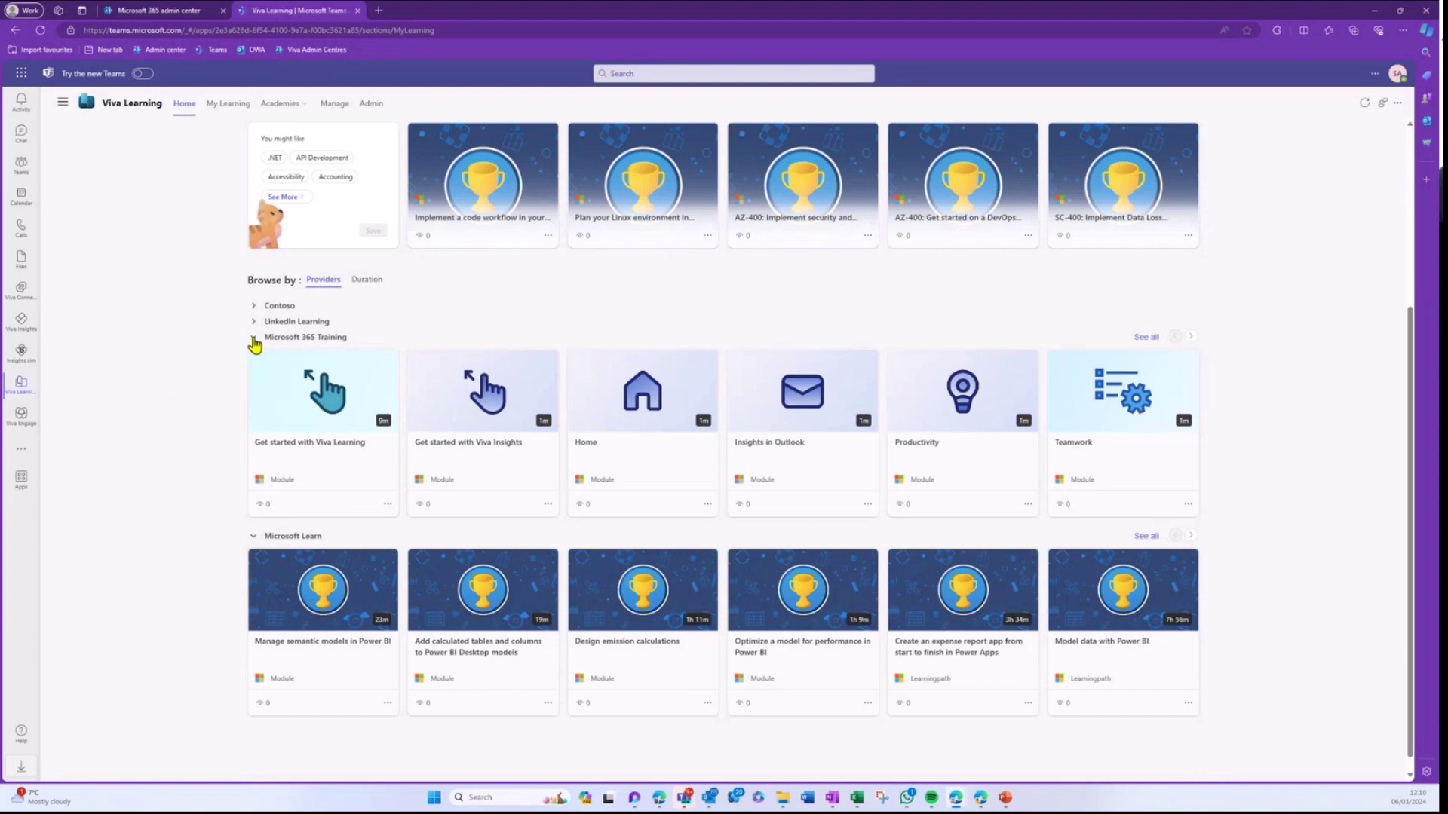
{"action": "left_click", "coordinate": [254, 338]}
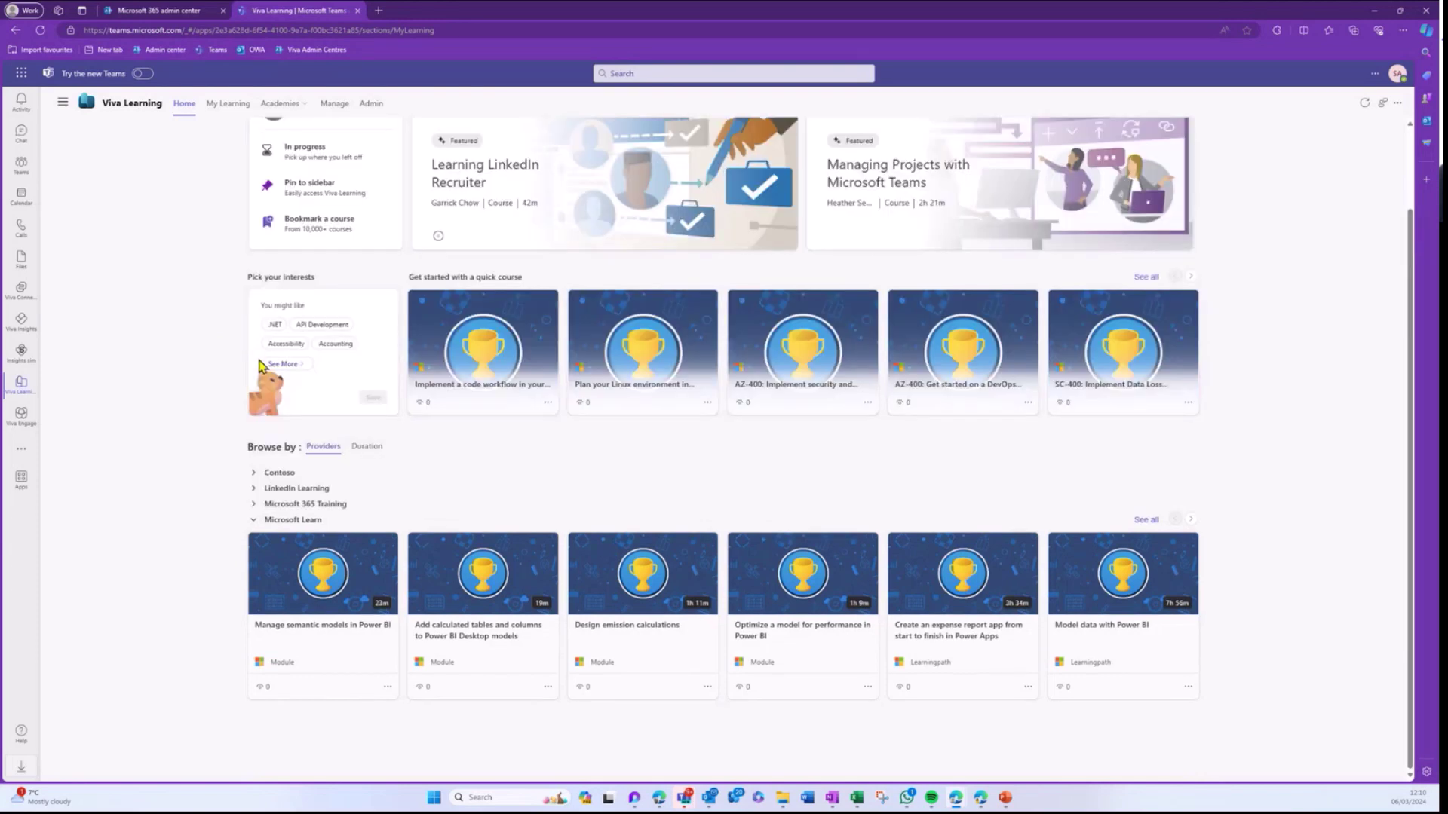
{"action": "scroll", "coordinate": [260, 366], "scroll_direction": "up", "scroll_amount": 2}
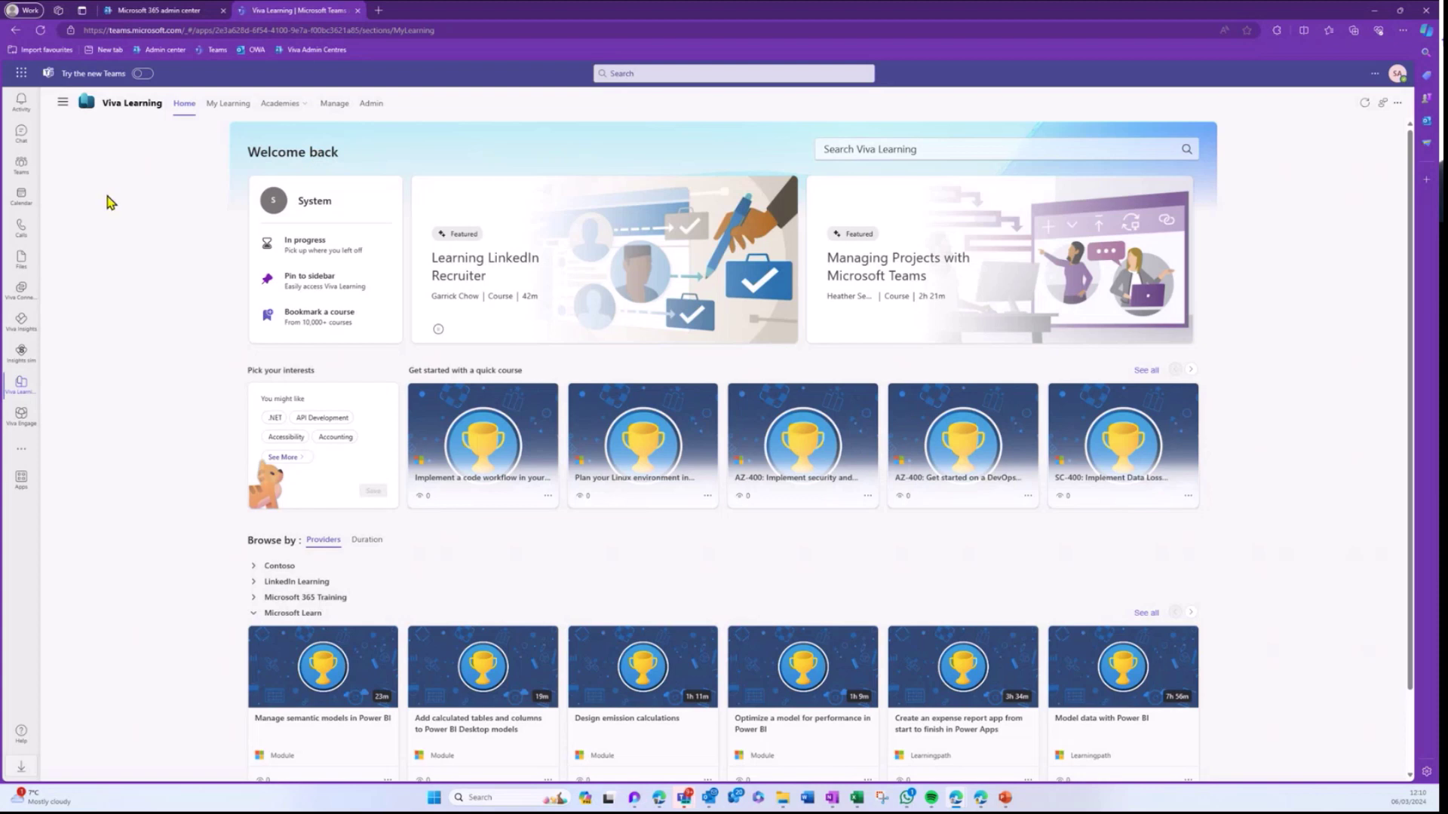
Step: Reload the Viva Learning home page via Admin and Home so every provider section, including Contoso, is expanded
{"action": "left_click", "coordinate": [371, 105]}
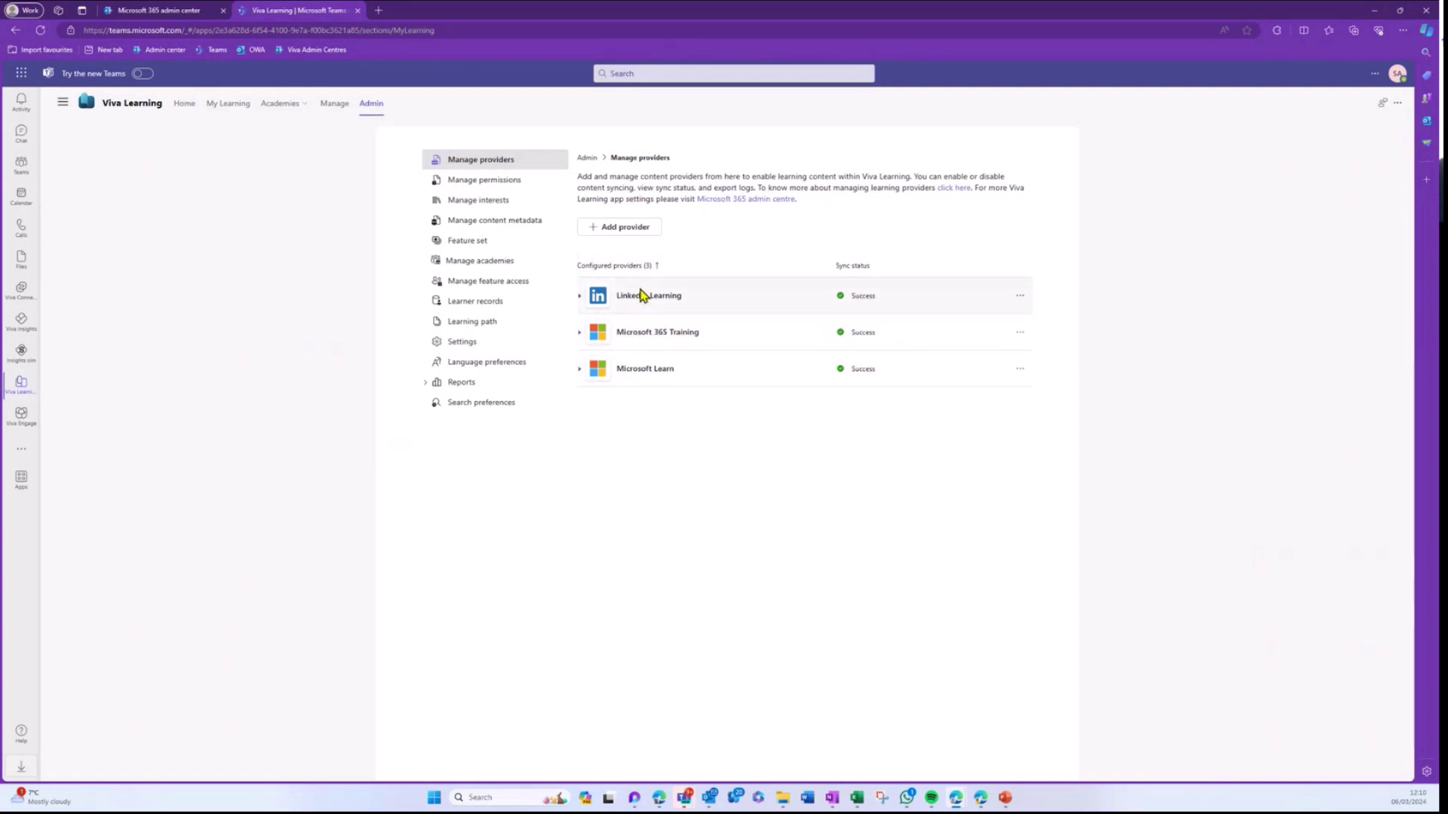
{"action": "left_click", "coordinate": [184, 103]}
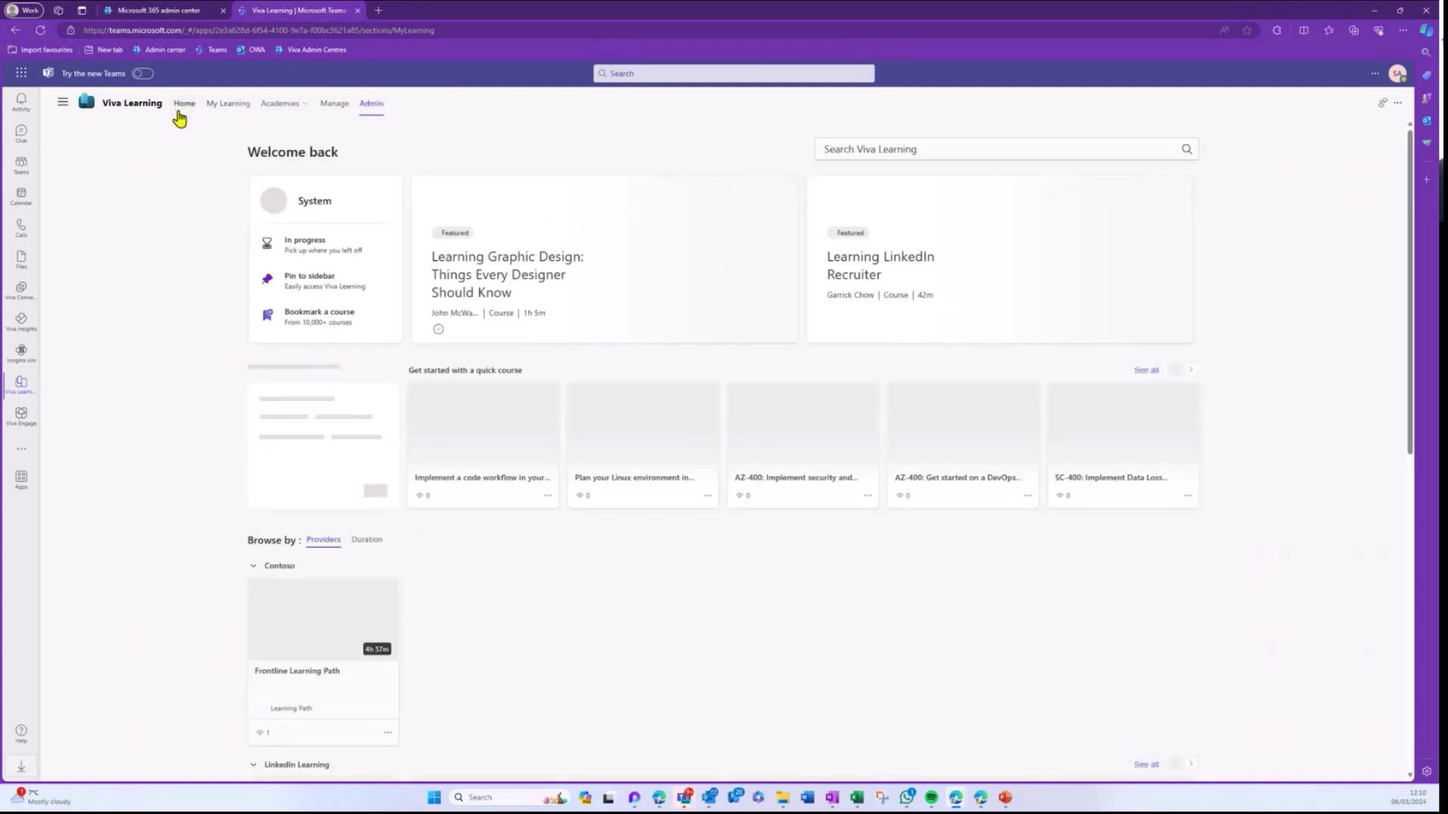
{"action": "scroll", "coordinate": [414, 507], "scroll_direction": "down", "scroll_amount": 8}
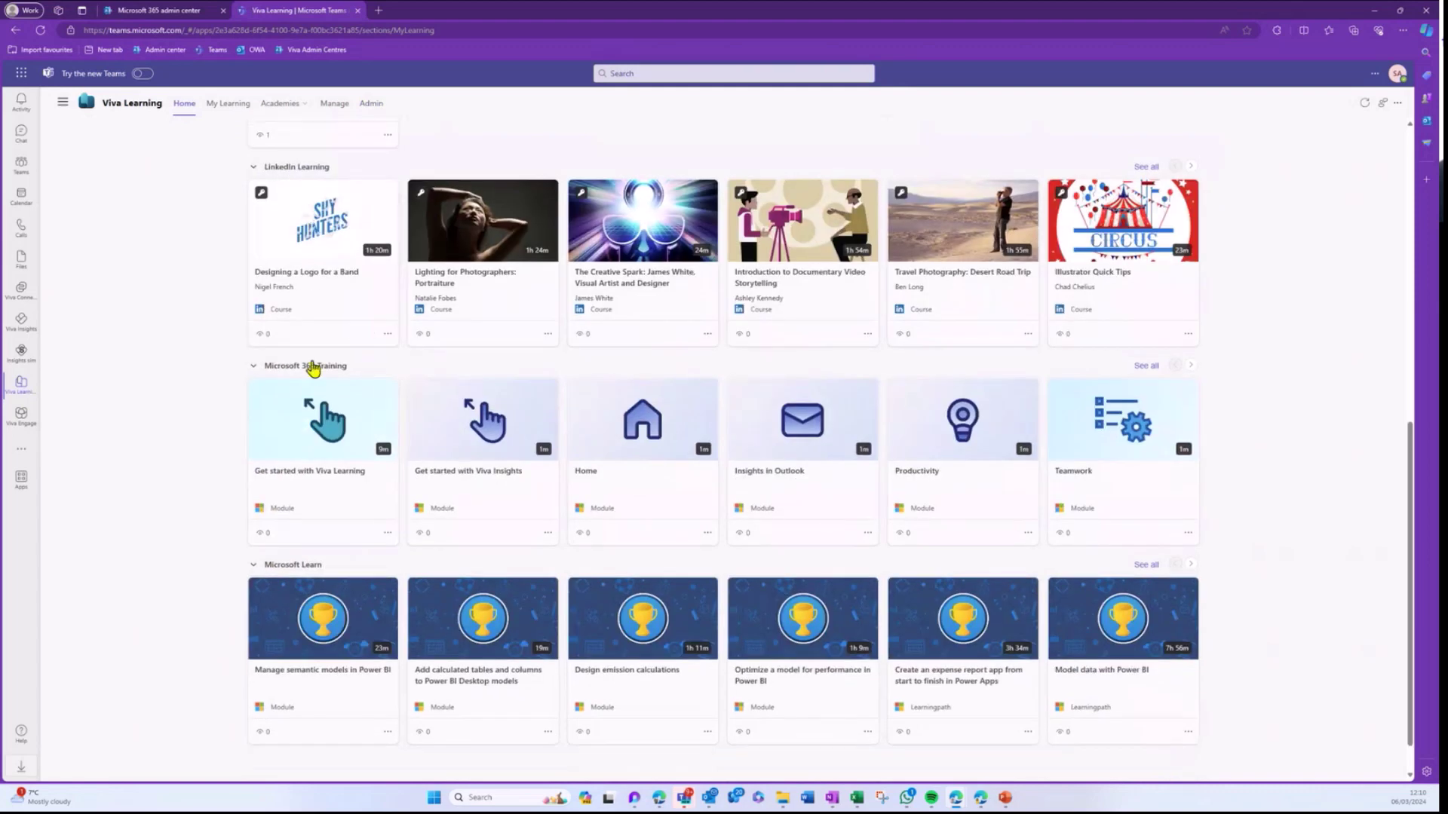
{"action": "scroll", "coordinate": [337, 585], "scroll_direction": "up", "scroll_amount": 8}
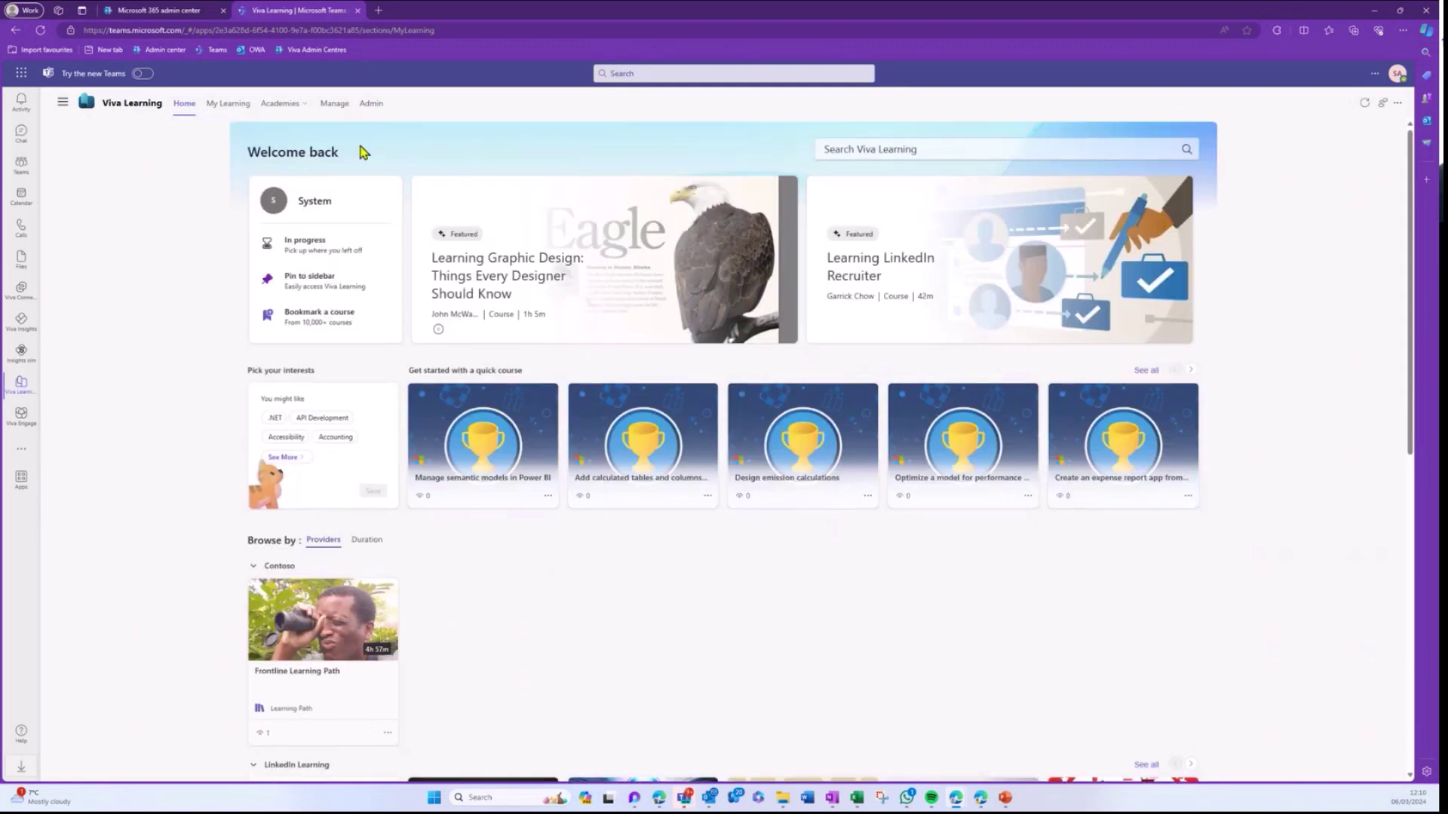
{"action": "left_click", "coordinate": [371, 103]}
Step: Browse the Add provider list (Cornerstone OnDemand, Coursera, Go1) and cancel without adding one
{"action": "left_click", "coordinate": [615, 228]}
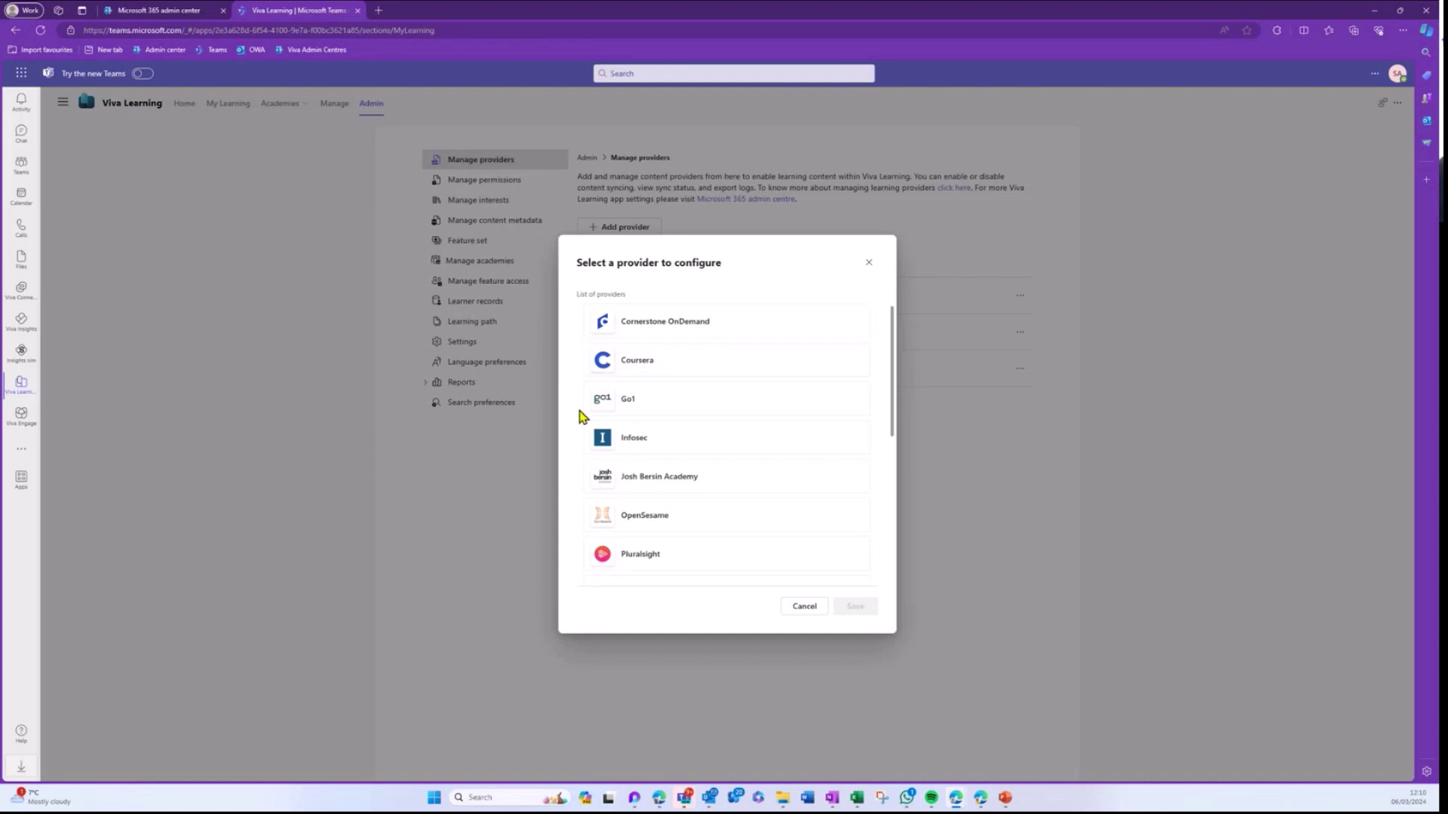
{"action": "scroll", "coordinate": [720, 419], "scroll_direction": "down", "scroll_amount": 5}
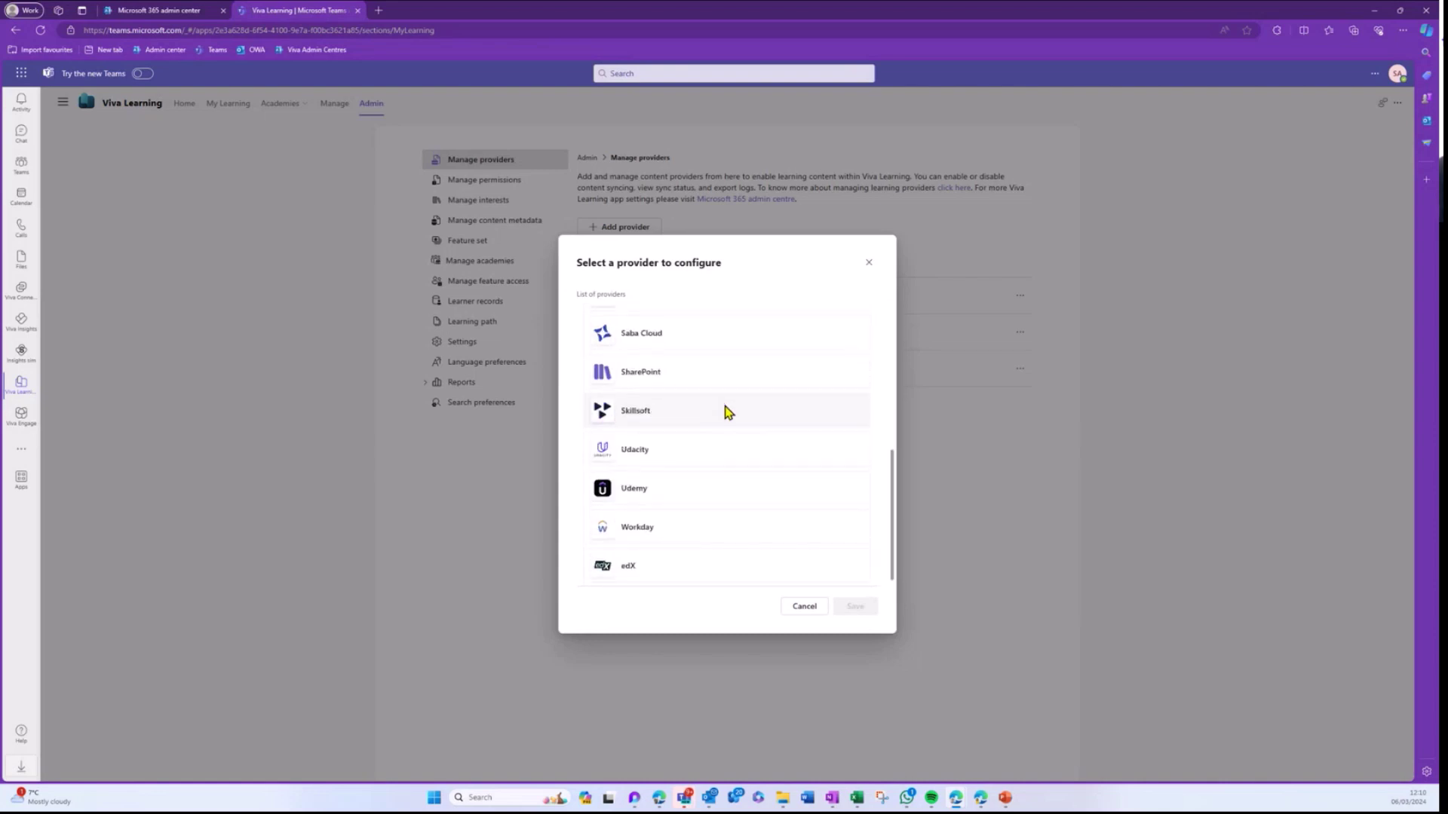
{"action": "scroll", "coordinate": [723, 471], "scroll_direction": "up", "scroll_amount": 1}
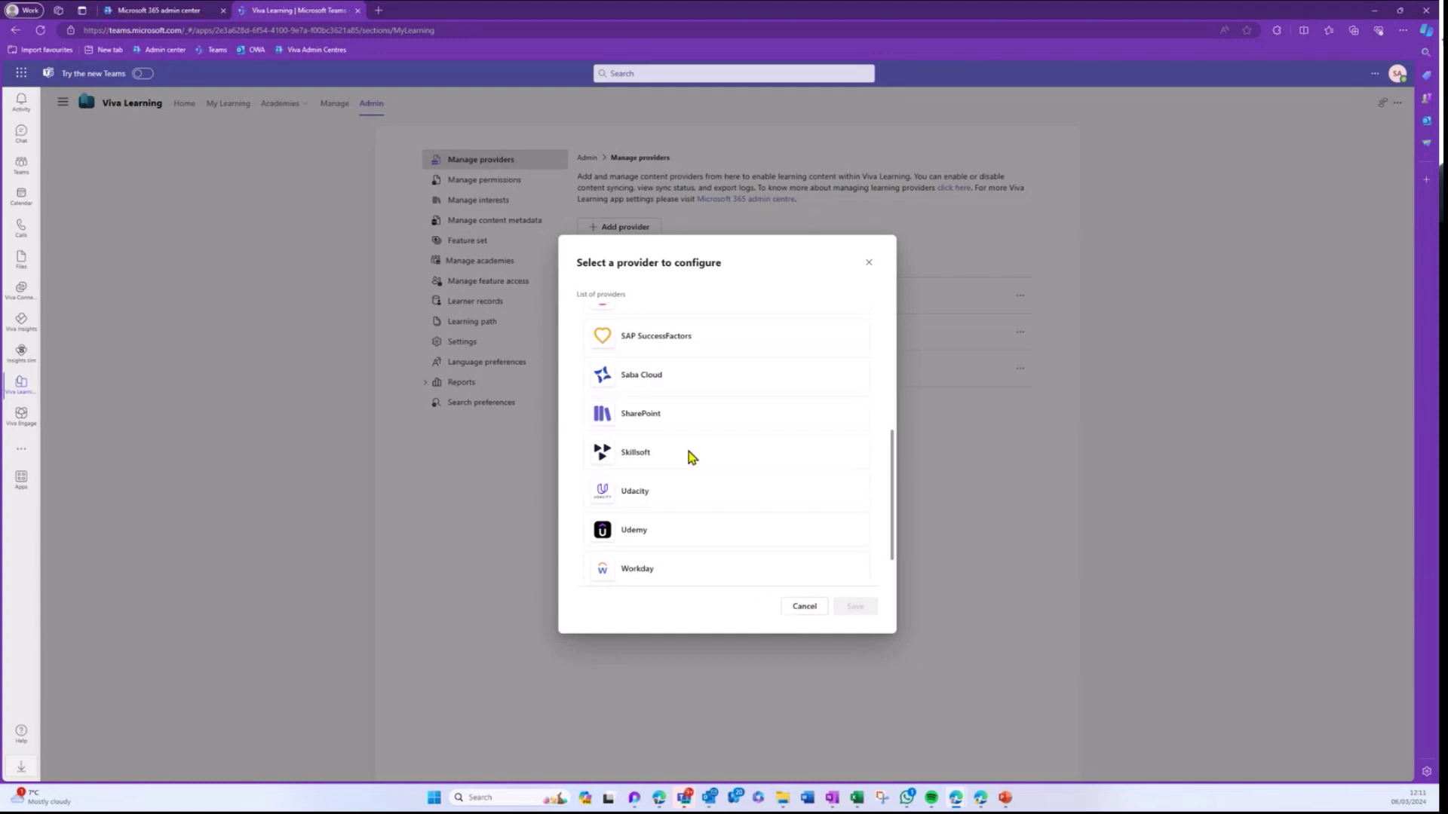
{"action": "scroll", "coordinate": [611, 428], "scroll_direction": "up", "scroll_amount": 2}
{"action": "left_click", "coordinate": [804, 607]}
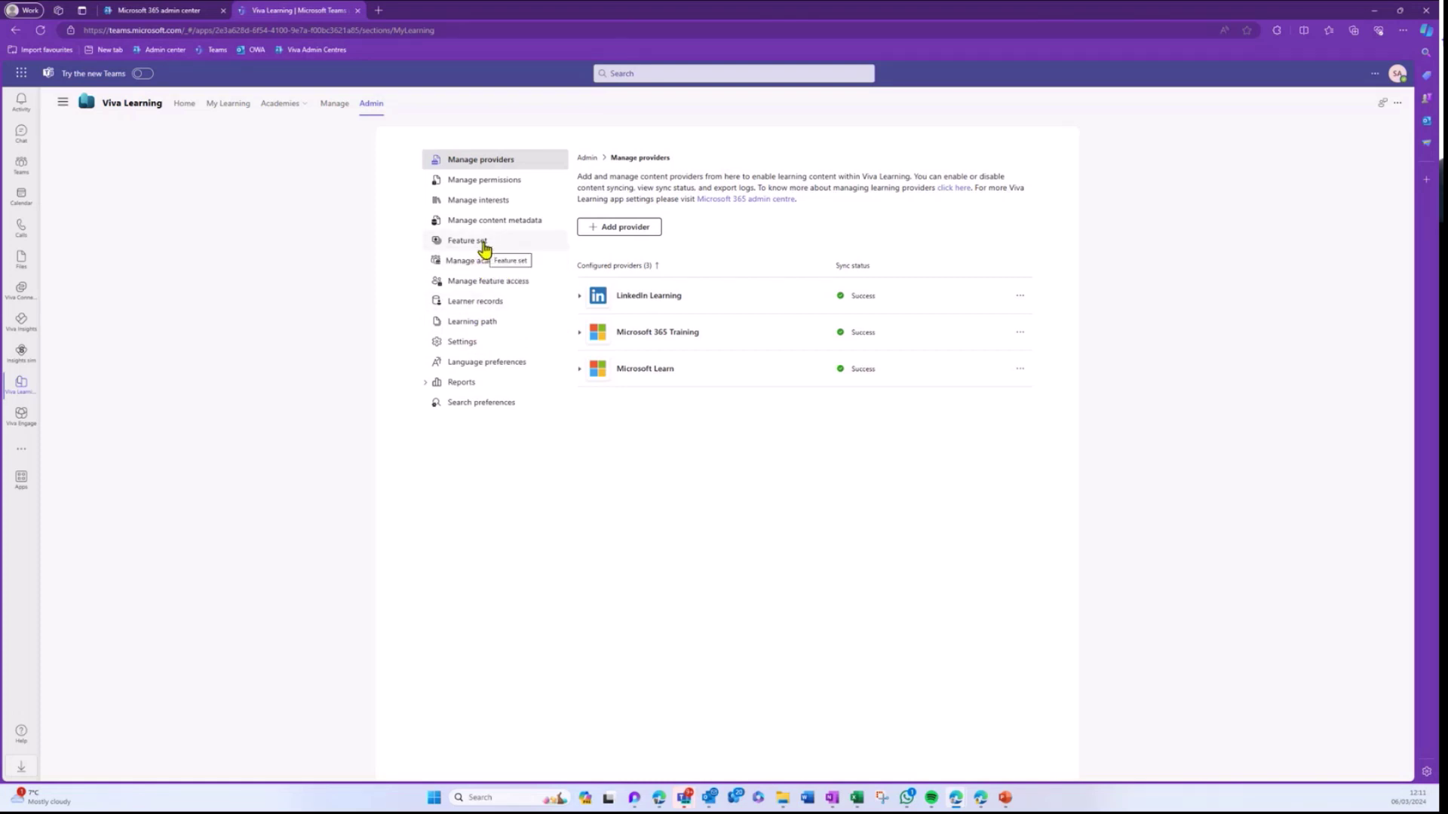
Step: Open the Frontline Learning Path for editing from the Learning path admin page
{"action": "left_click", "coordinate": [488, 326]}
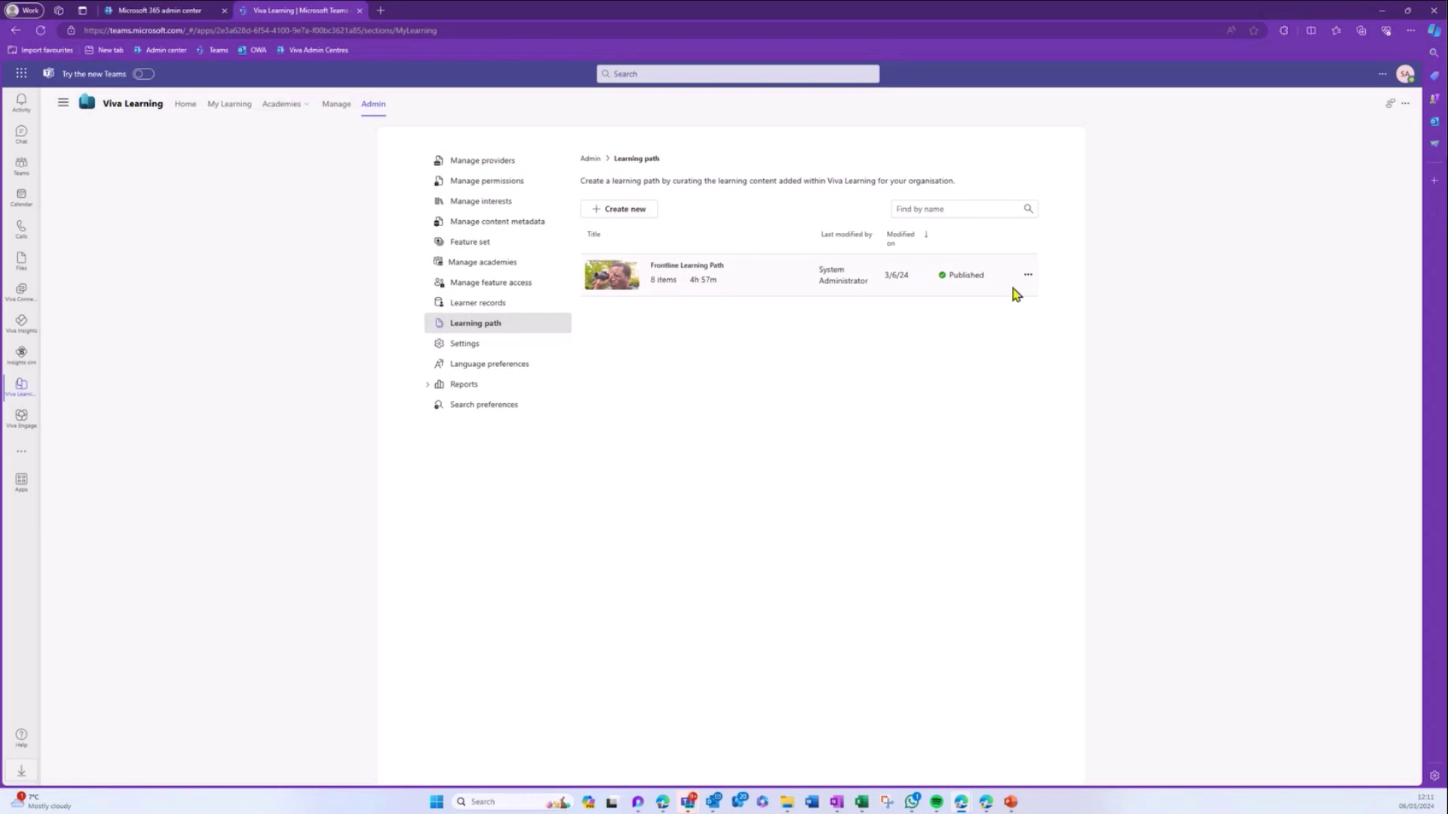
{"action": "left_click", "coordinate": [1030, 277]}
{"action": "left_click", "coordinate": [977, 298]}
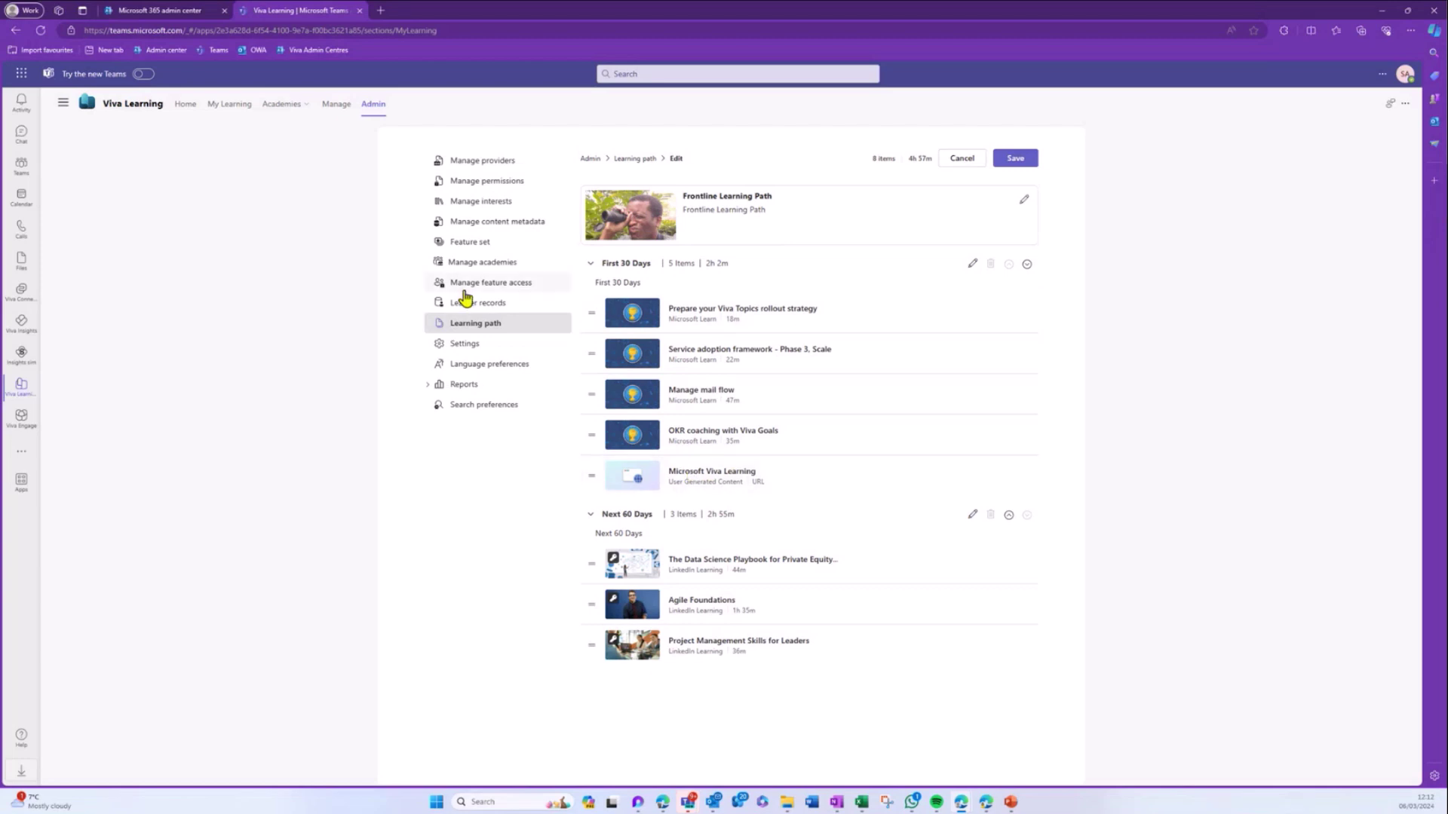
Step: Collapse and re-expand the First 30 Days and Next 60 Days sections
{"action": "left_click", "coordinate": [590, 266]}
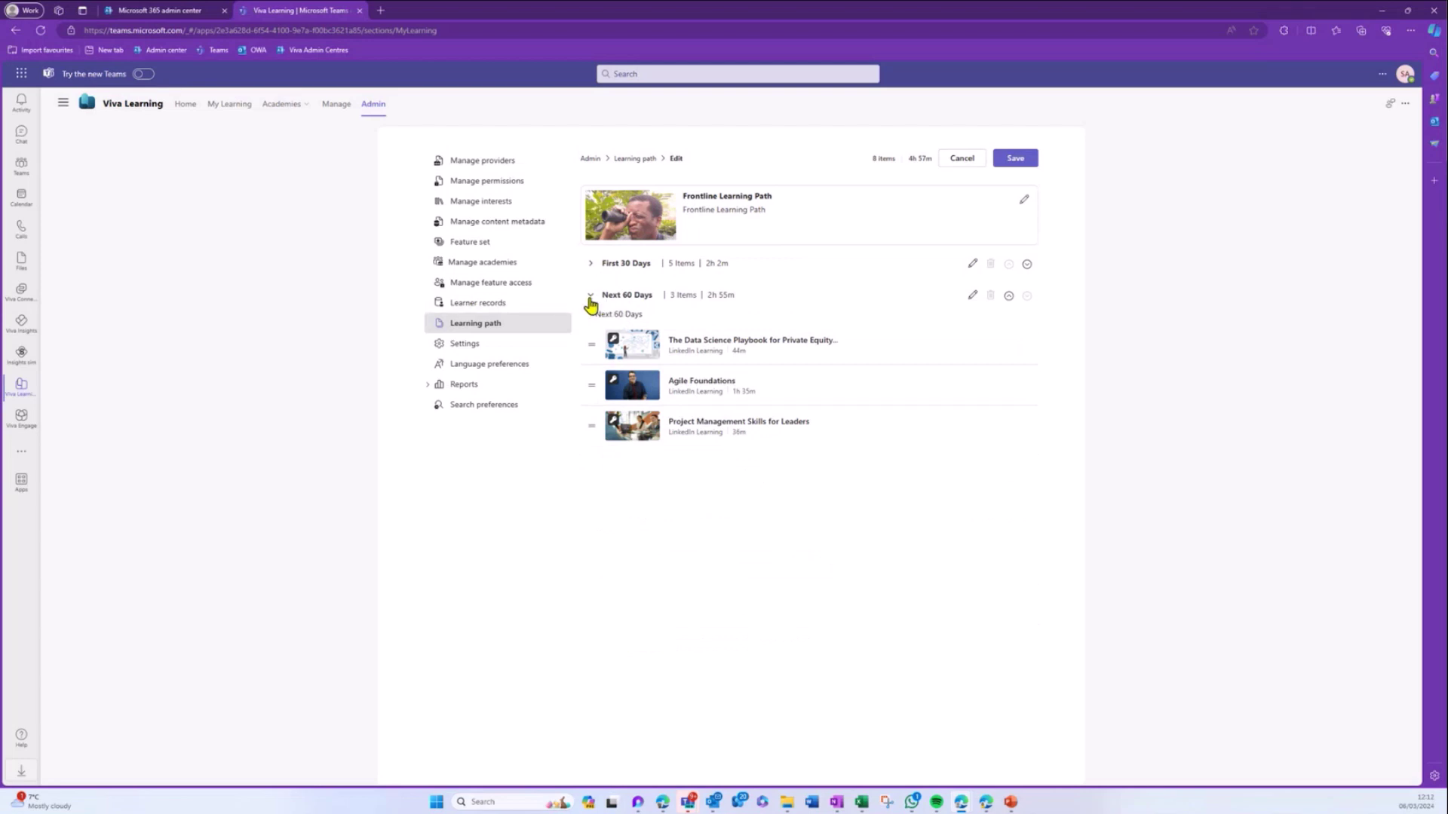
{"action": "left_click", "coordinate": [591, 298]}
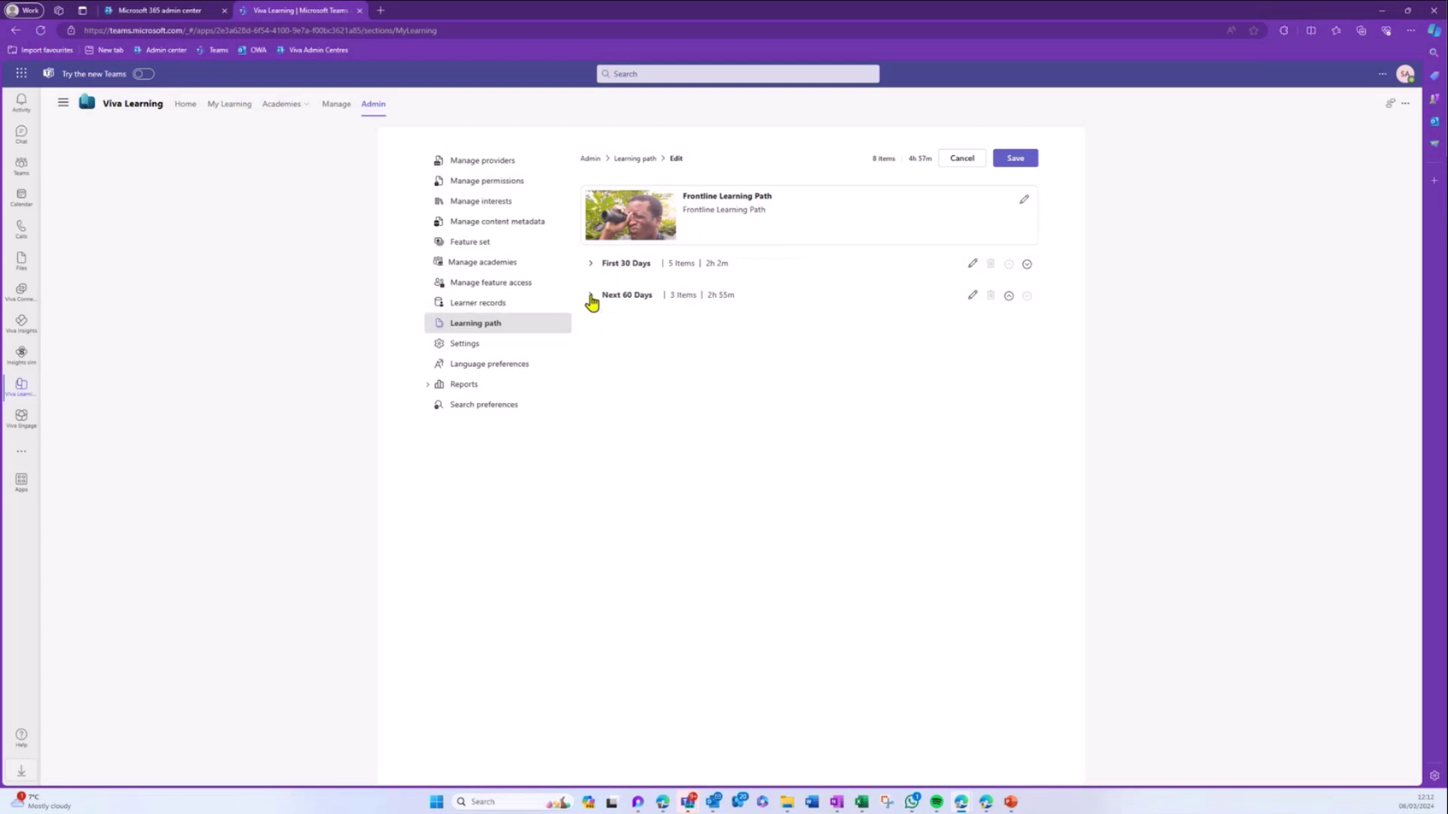
{"action": "left_click", "coordinate": [591, 296]}
{"action": "left_click", "coordinate": [590, 263]}
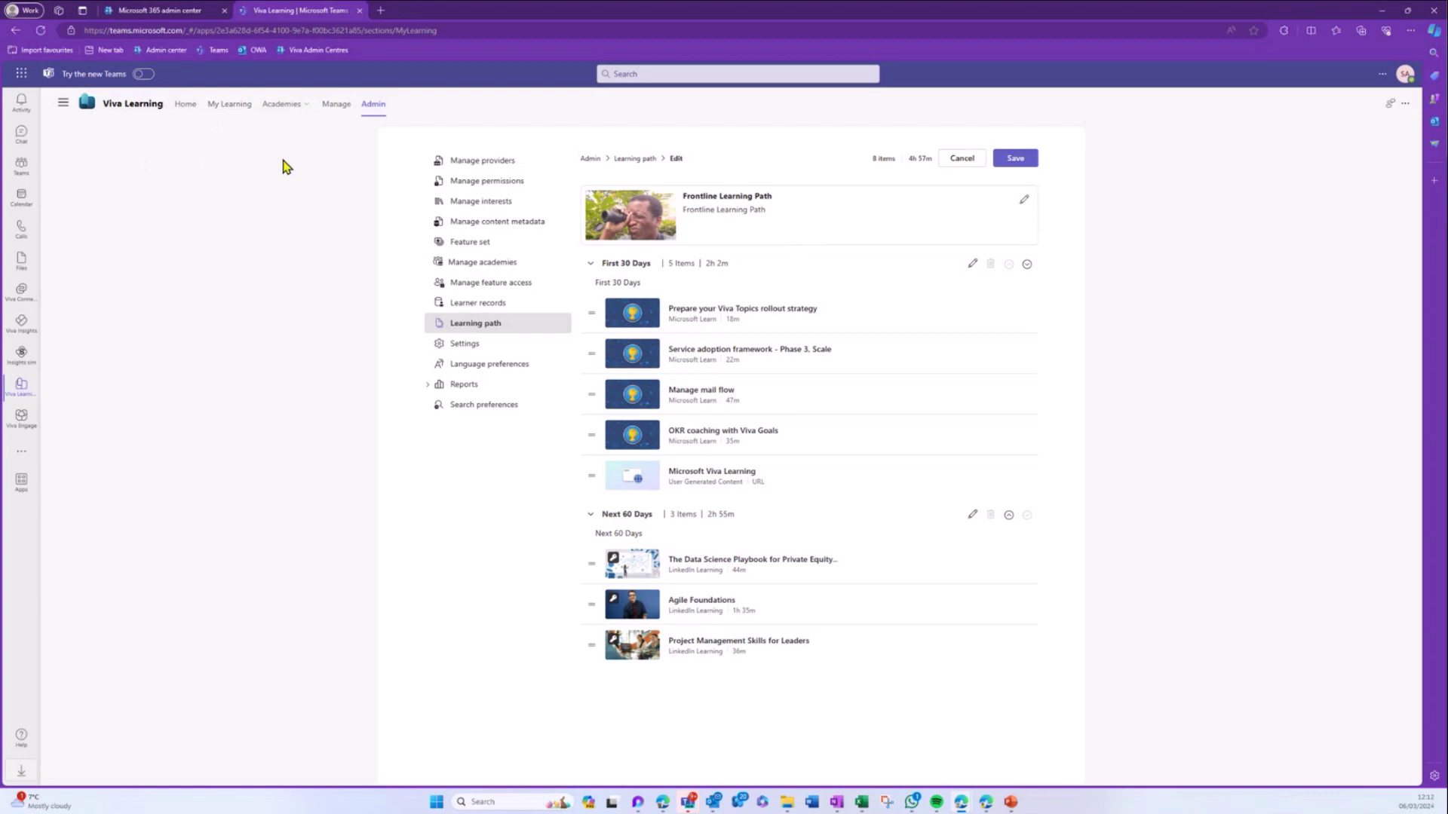
Step: Switch to the Frontline academy and scroll through its First 30 Days and Next 60 Days courses
{"action": "left_click", "coordinate": [294, 105]}
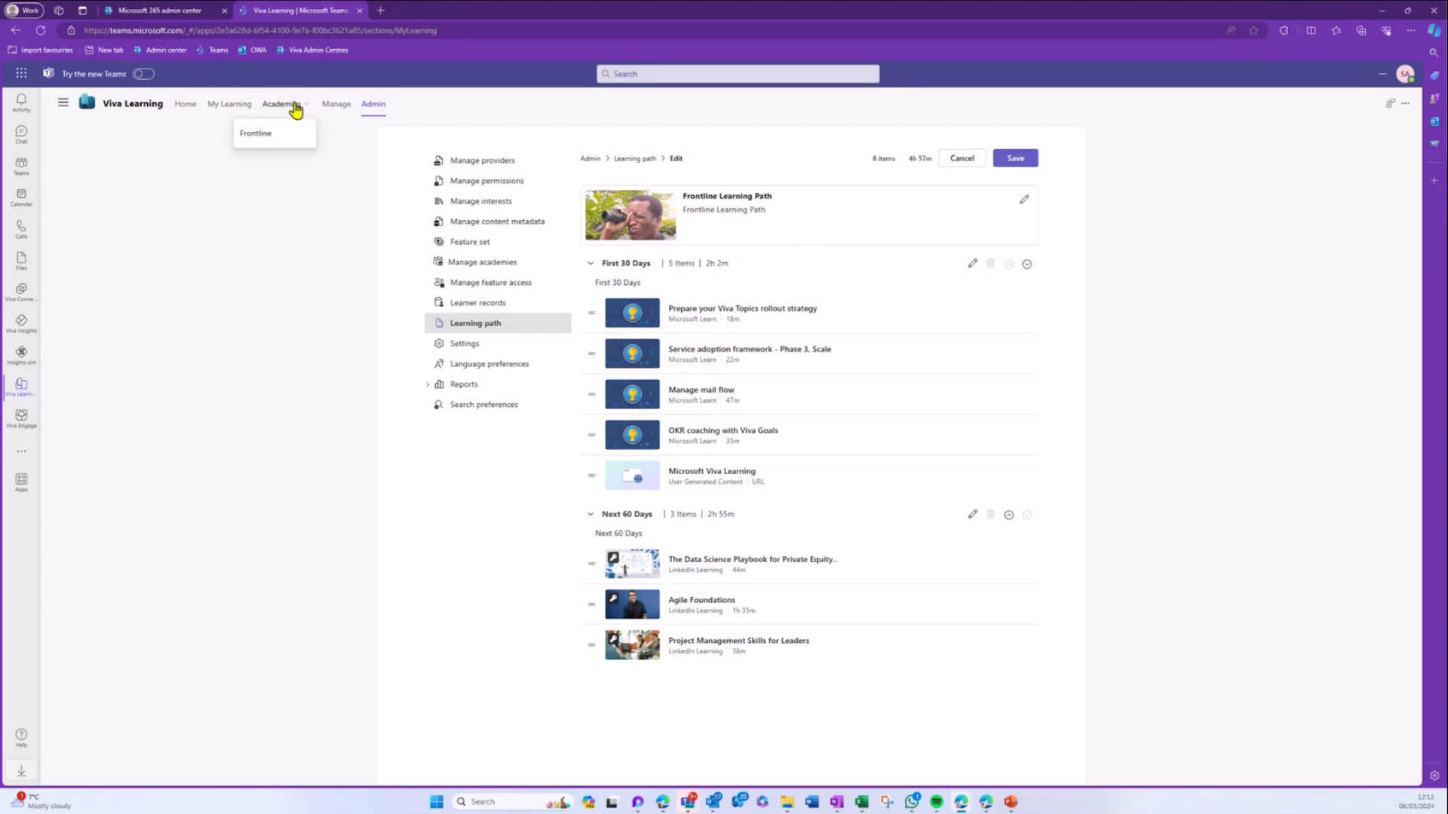
{"action": "left_click", "coordinate": [257, 136]}
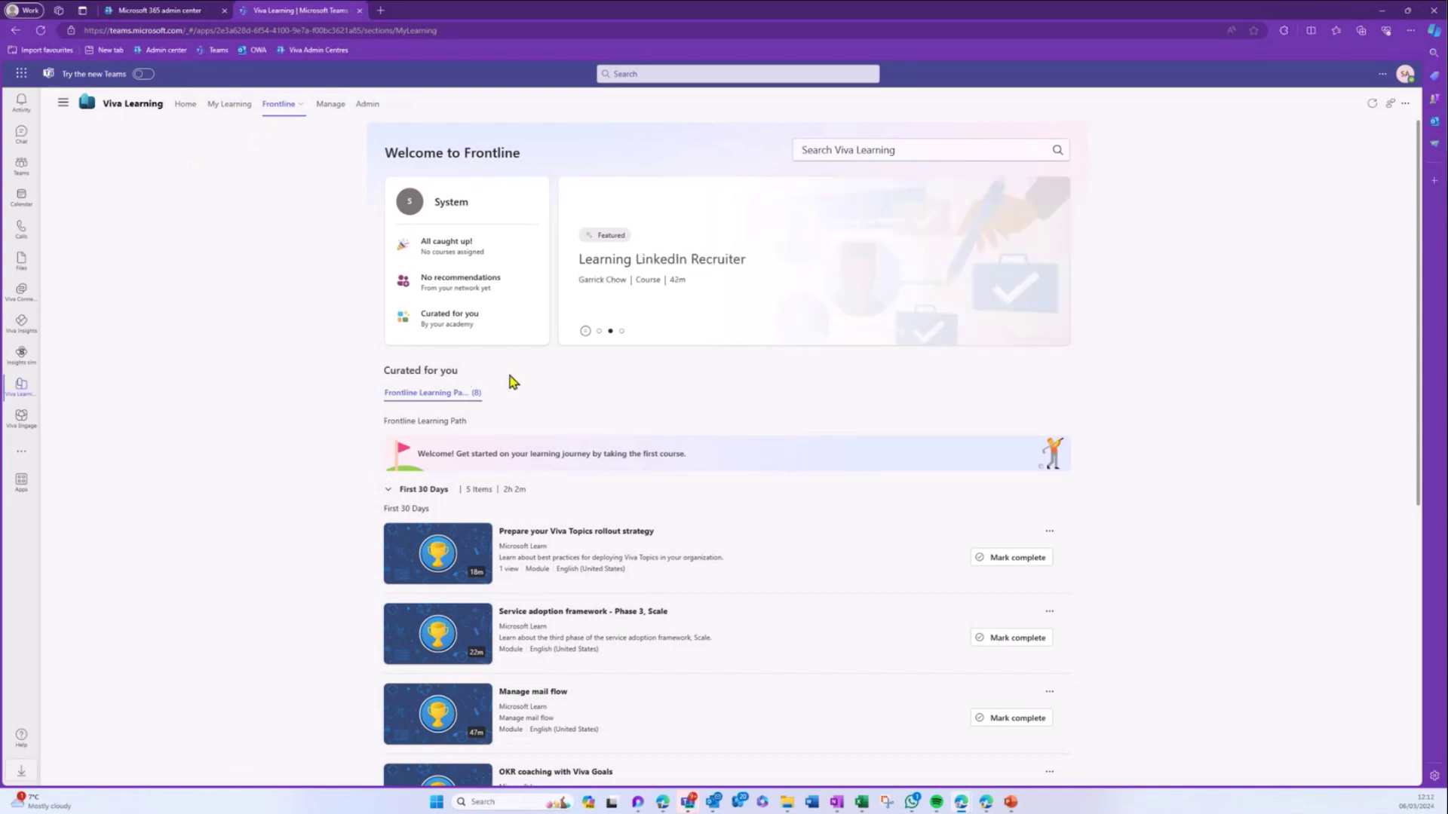
{"action": "scroll", "coordinate": [517, 258], "scroll_direction": "down", "scroll_amount": 1}
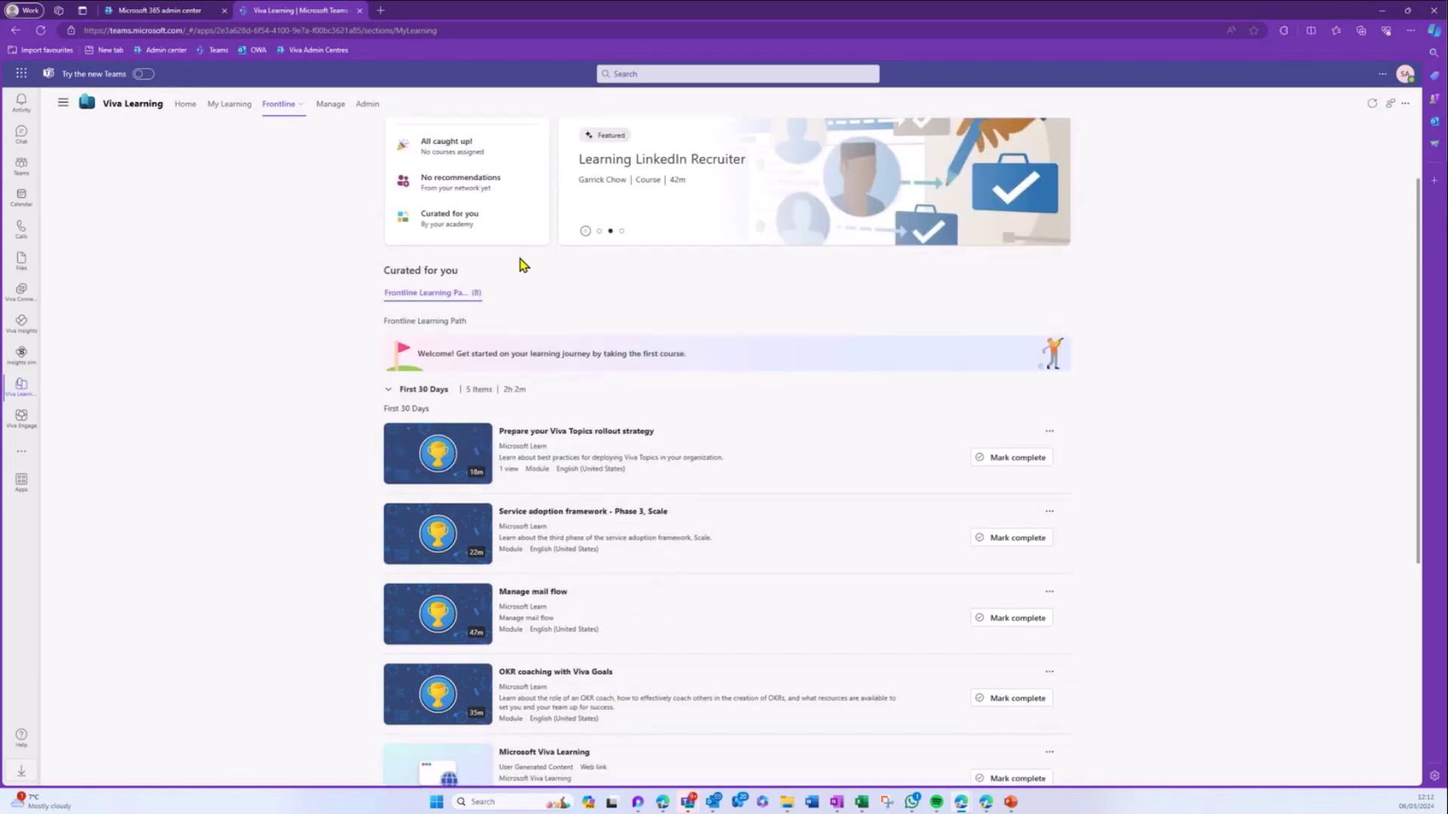
{"action": "scroll", "coordinate": [524, 266], "scroll_direction": "down", "scroll_amount": 1}
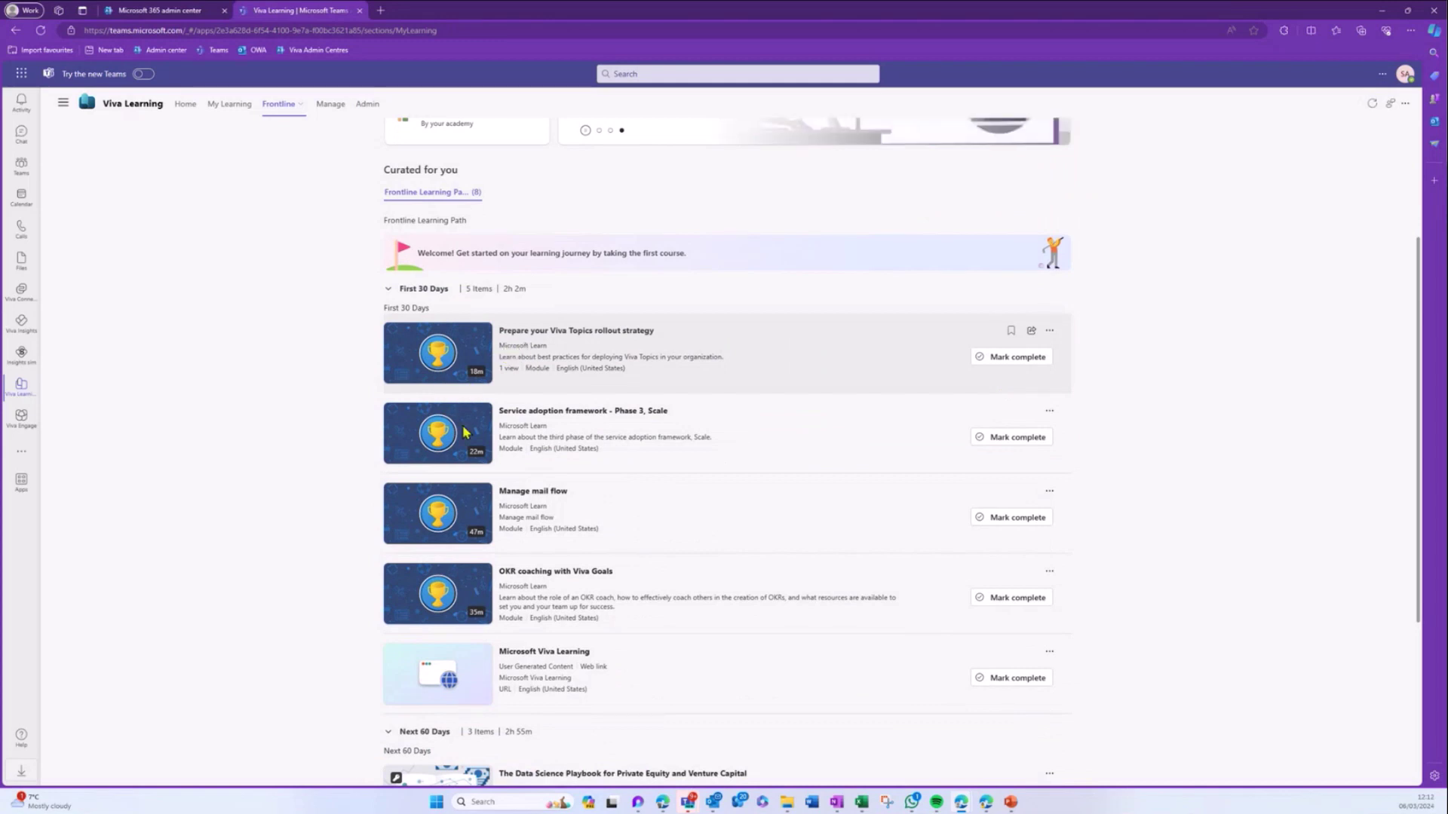
{"action": "scroll", "coordinate": [469, 441], "scroll_direction": "down", "scroll_amount": 1}
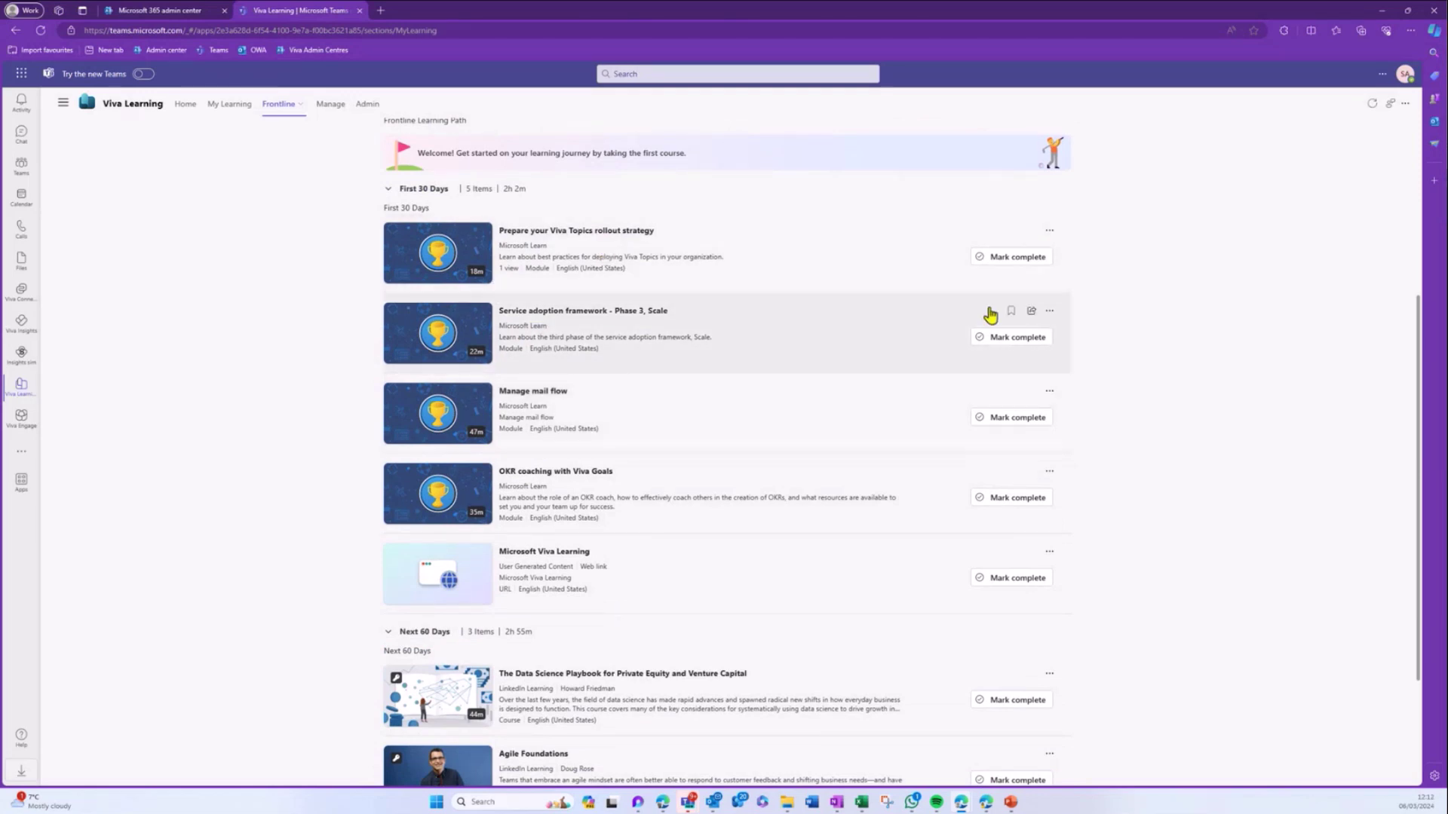
Step: Mark the Viva Topics rollout and Service adoption framework courses complete, rating the second four stars
{"action": "left_click", "coordinate": [1019, 258]}
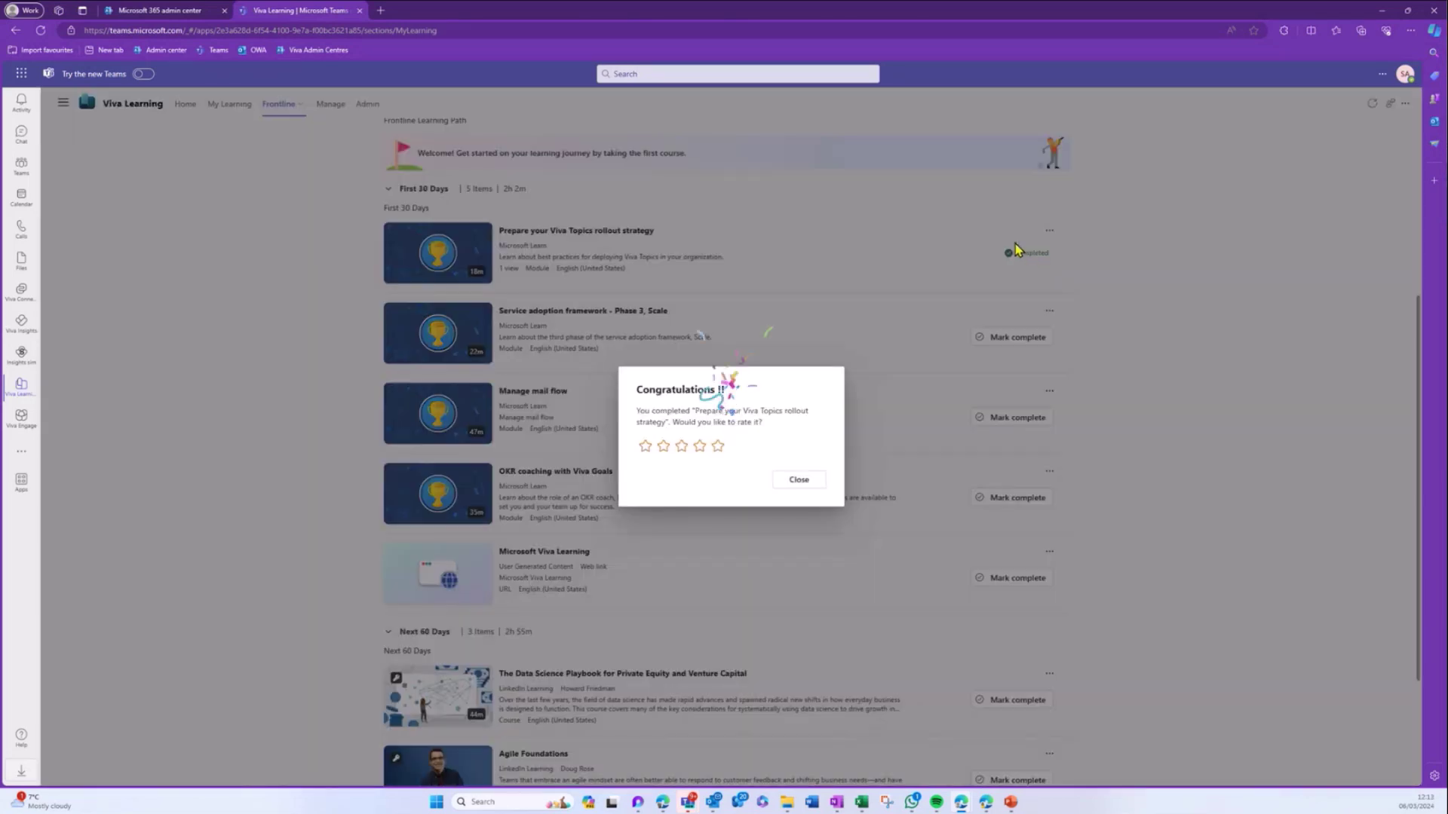
{"action": "left_click", "coordinate": [795, 481]}
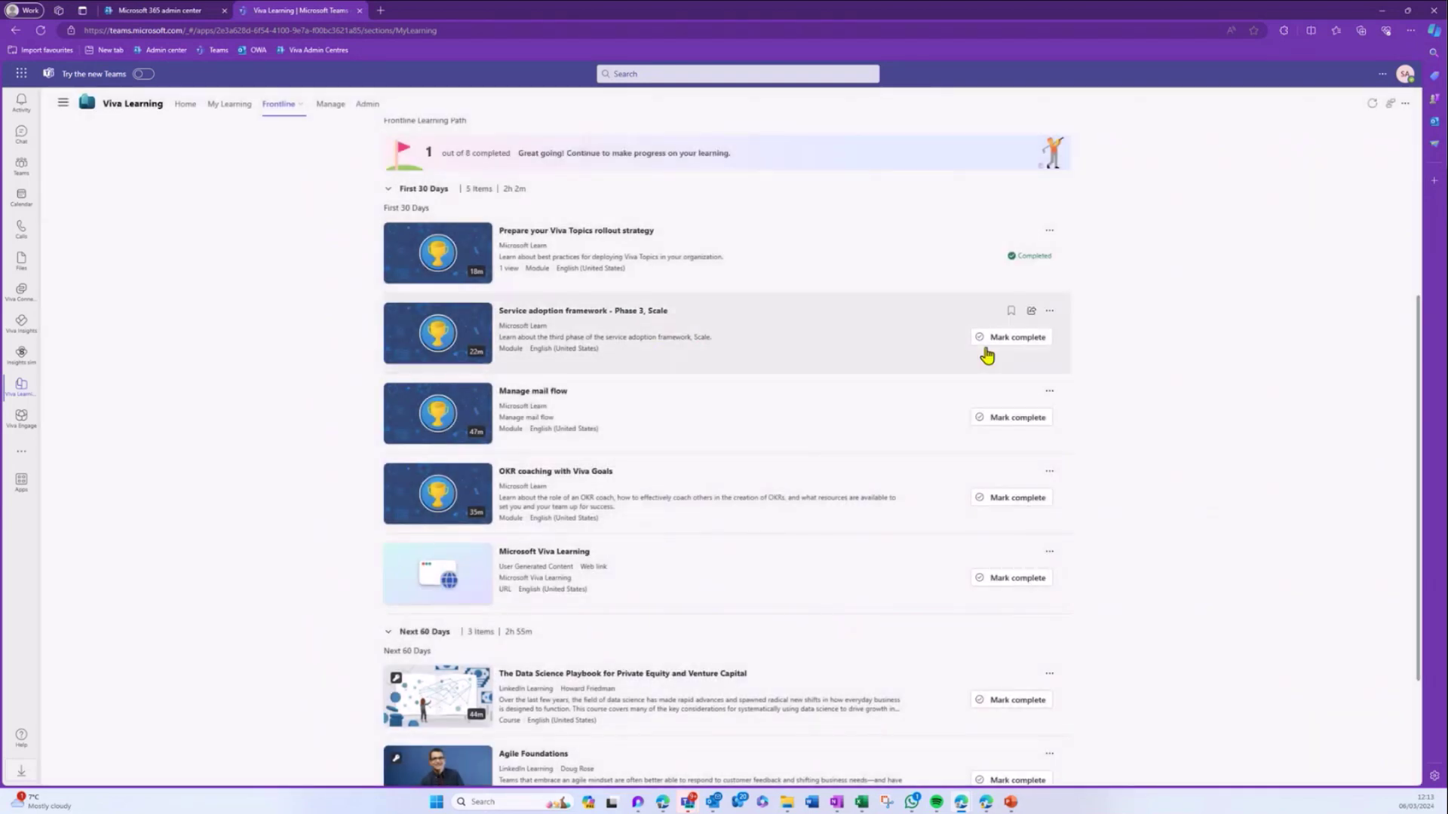
{"action": "left_click", "coordinate": [994, 343]}
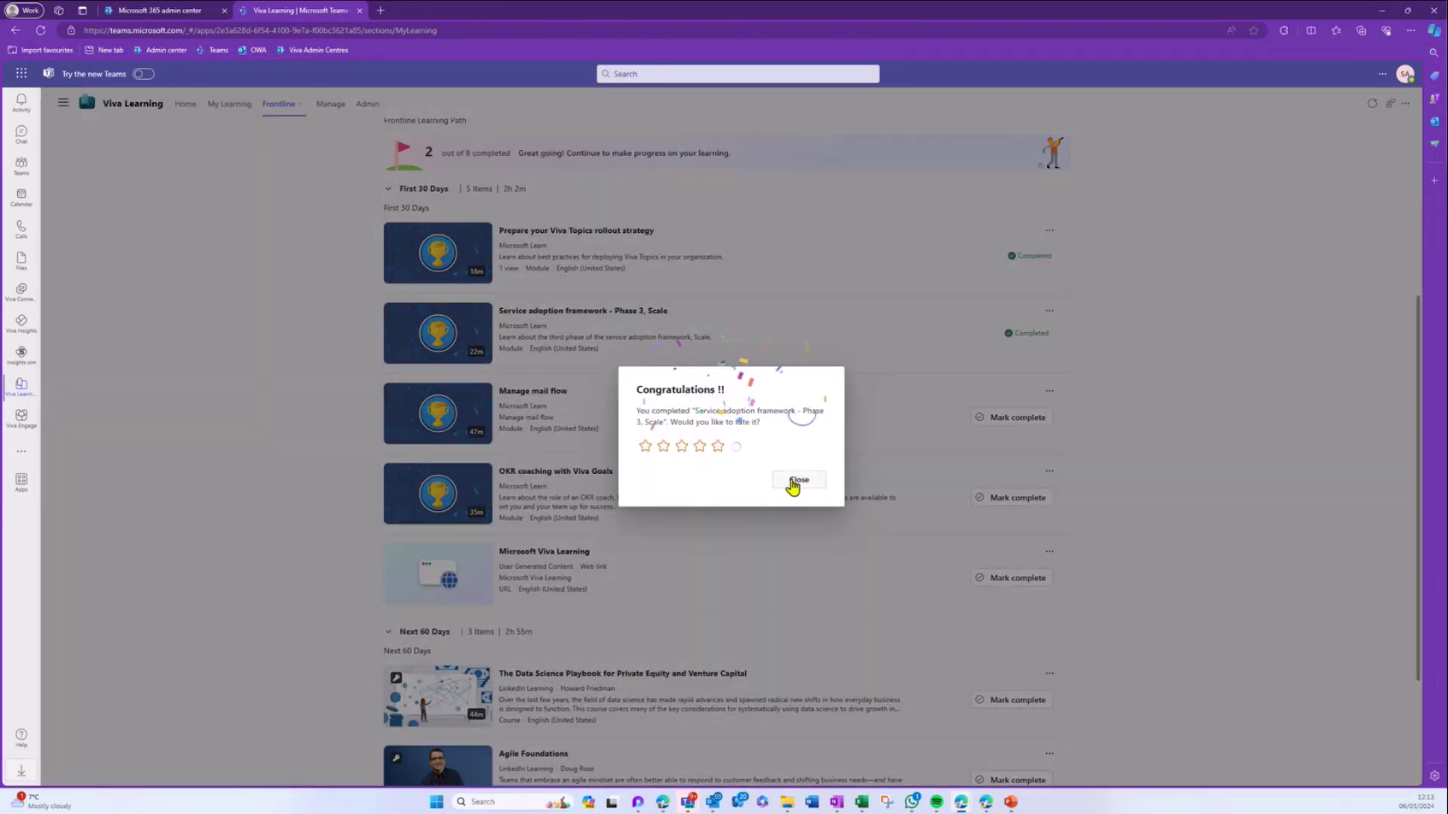
{"action": "left_click", "coordinate": [718, 447]}
{"action": "left_click", "coordinate": [798, 480]}
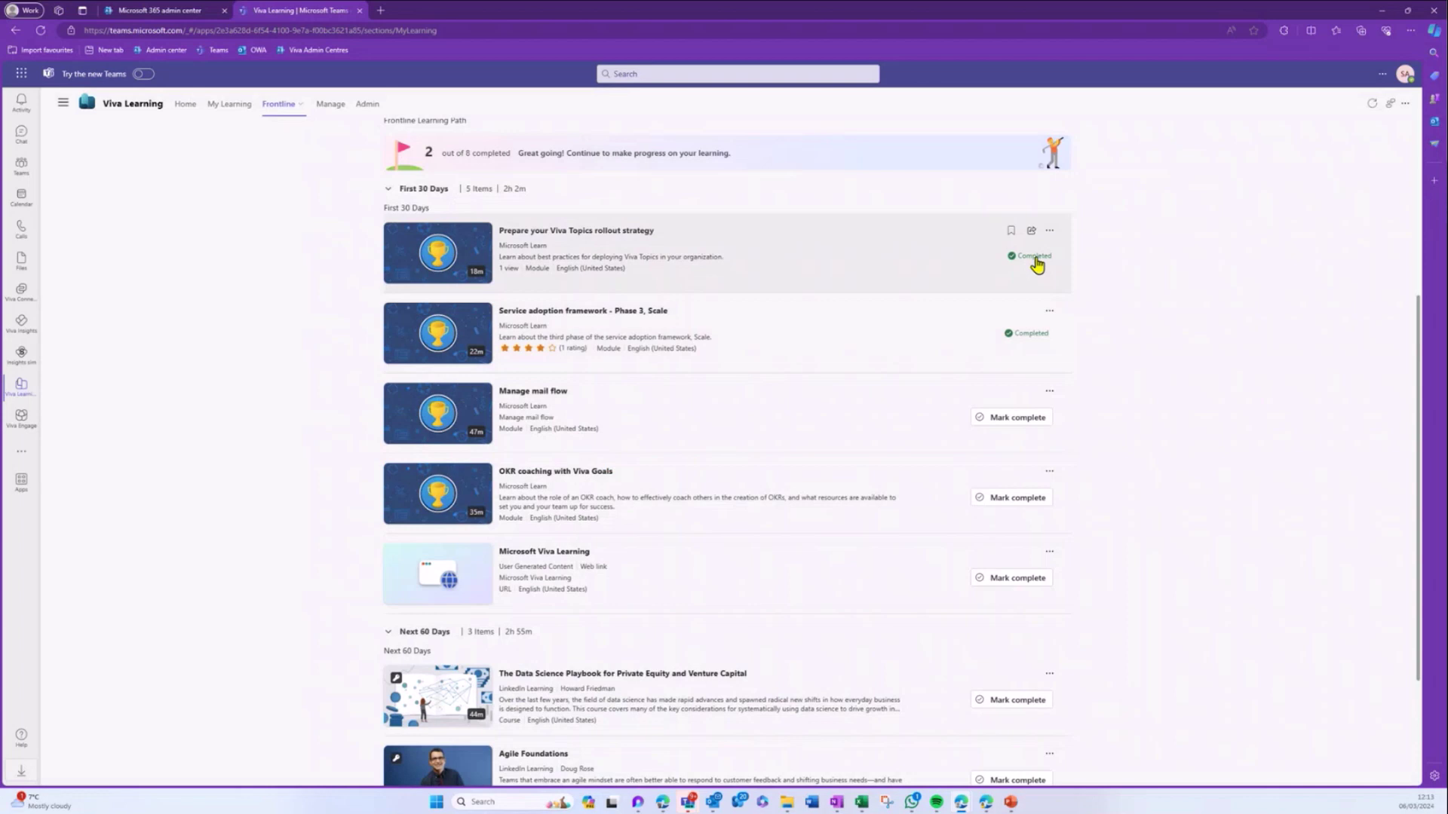
Step: Bookmark the Viva Topics rollout course and view its sharing options
{"action": "left_click", "coordinate": [1011, 236]}
{"action": "left_click", "coordinate": [1031, 233]}
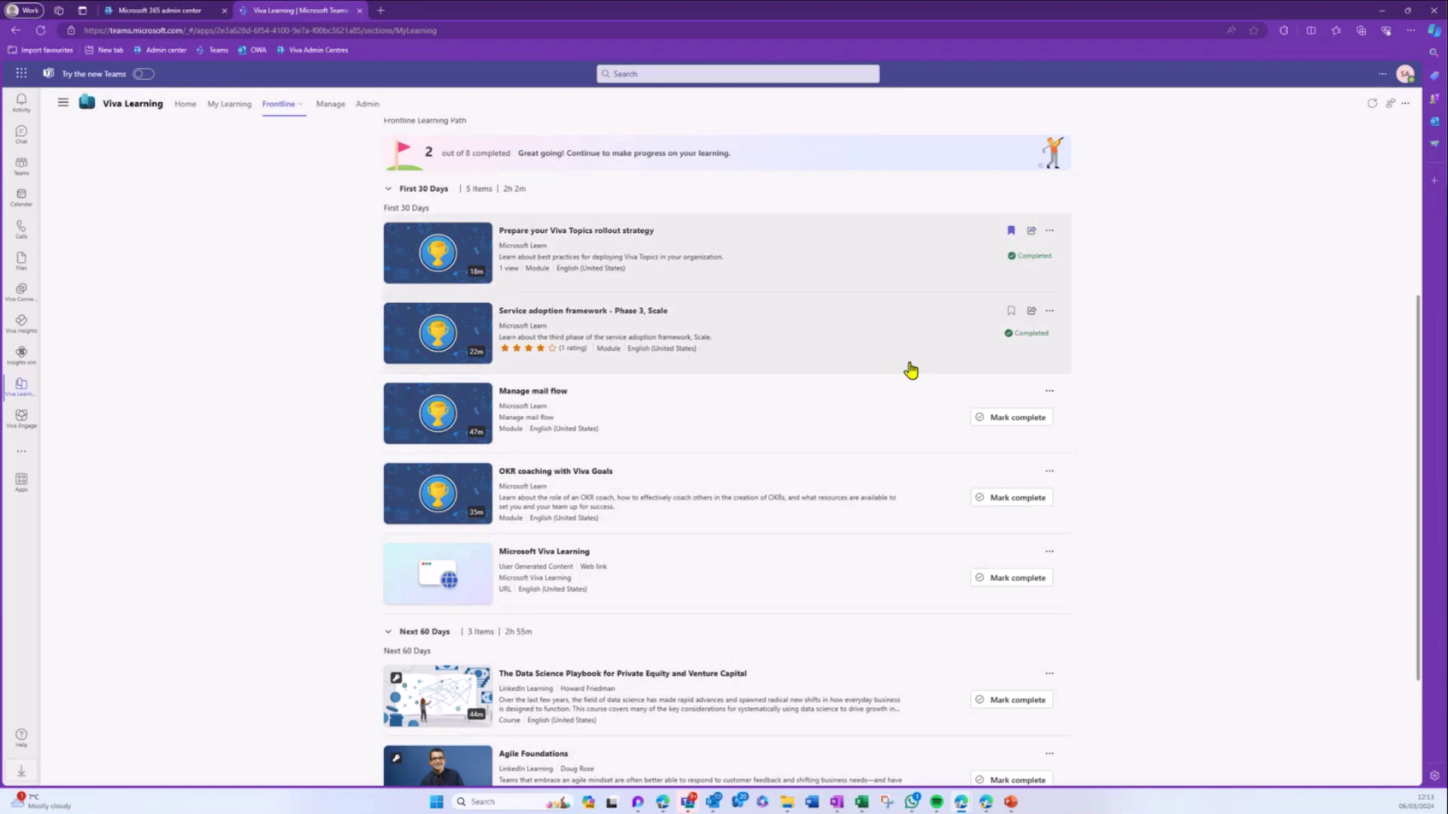
{"action": "scroll", "coordinate": [853, 407], "scroll_direction": "down", "scroll_amount": 3}
{"action": "scroll", "coordinate": [858, 413], "scroll_direction": "up", "scroll_amount": 8}
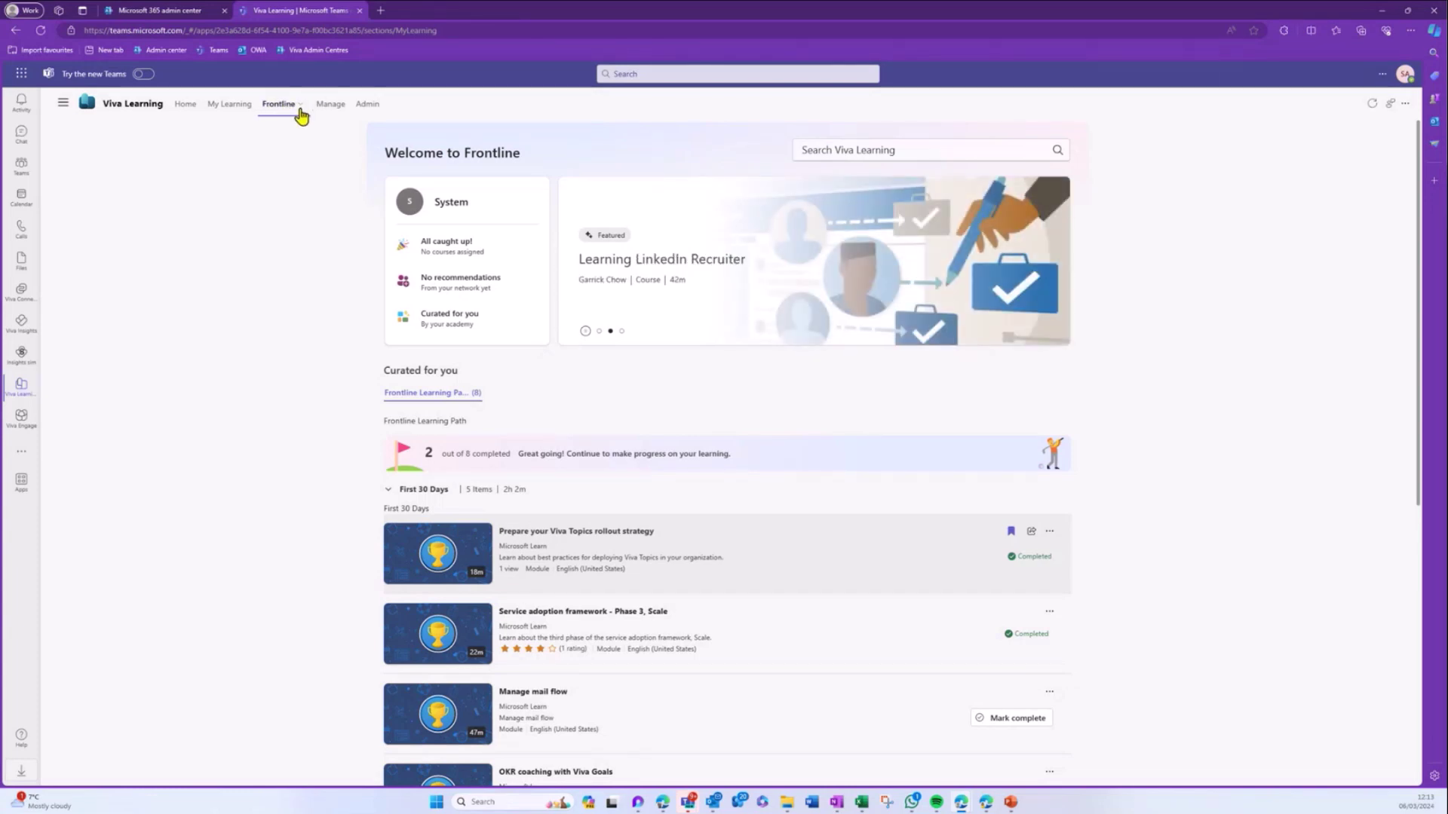
Step: Browse the Frontline academy page, then go to Admin's Manage providers listing three providers
{"action": "left_click", "coordinate": [303, 113]}
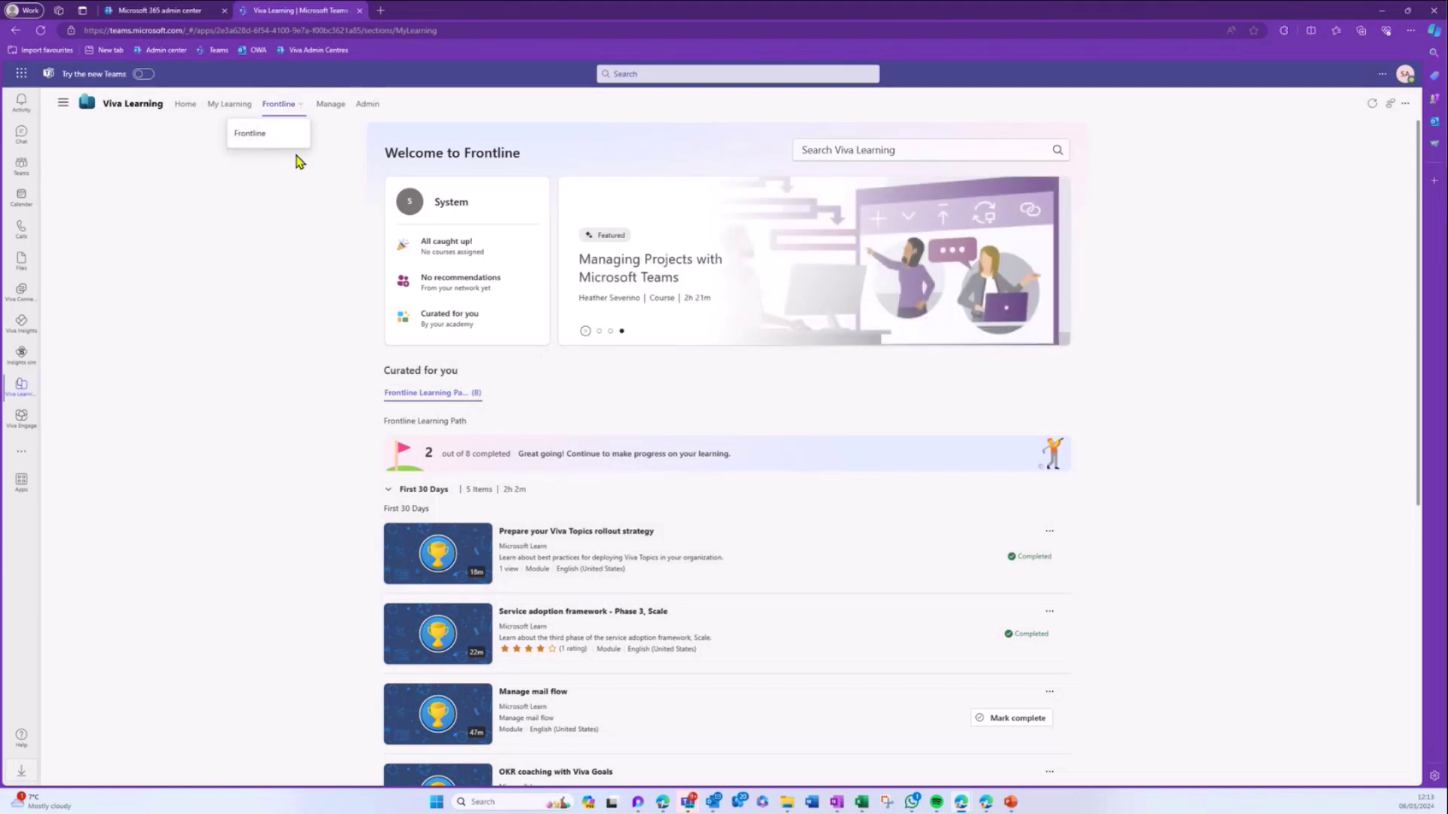
{"action": "scroll", "coordinate": [441, 339], "scroll_direction": "down", "scroll_amount": 5}
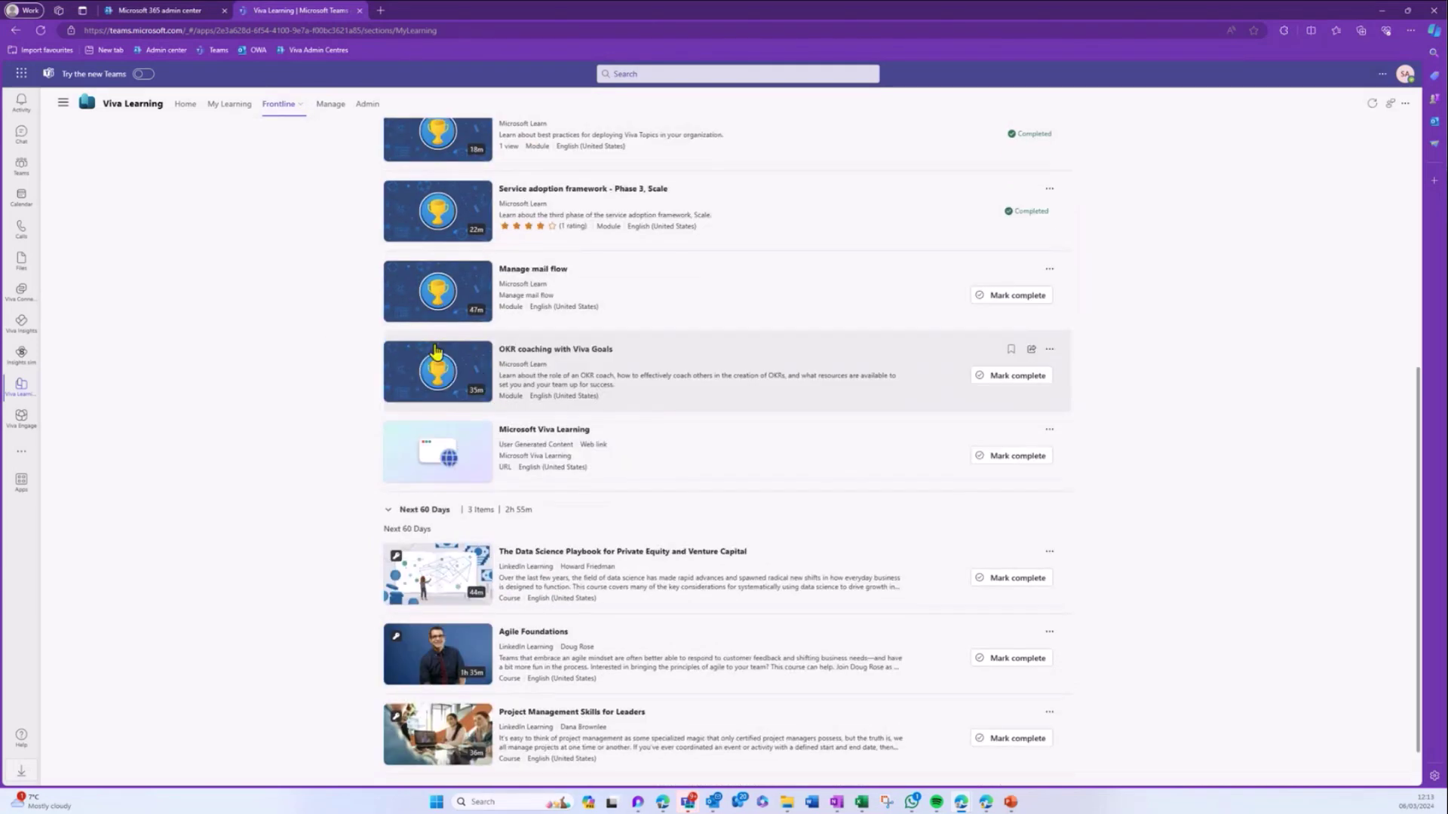
{"action": "scroll", "coordinate": [357, 161], "scroll_direction": "up", "scroll_amount": 6}
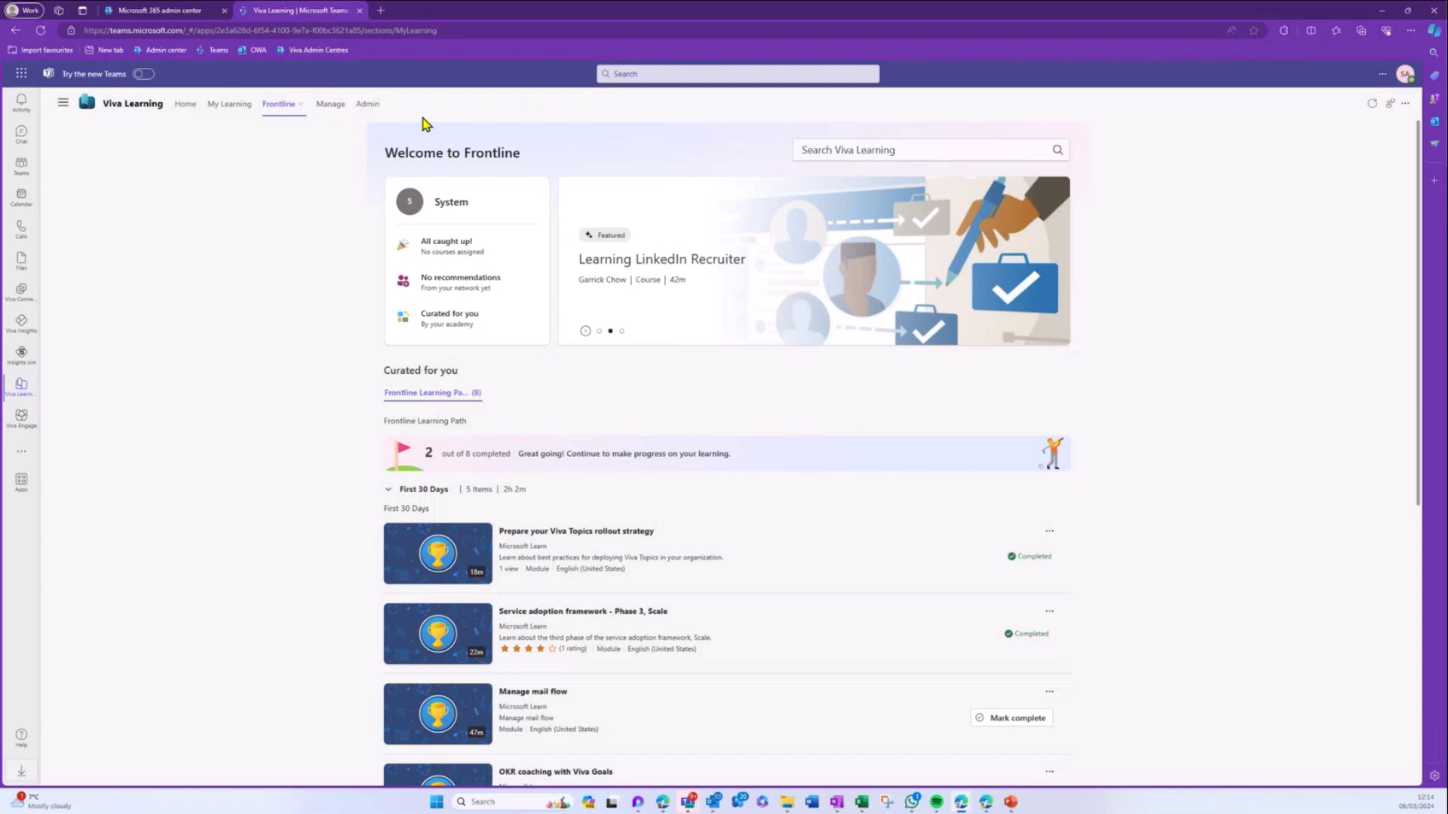
{"action": "left_click", "coordinate": [370, 105]}
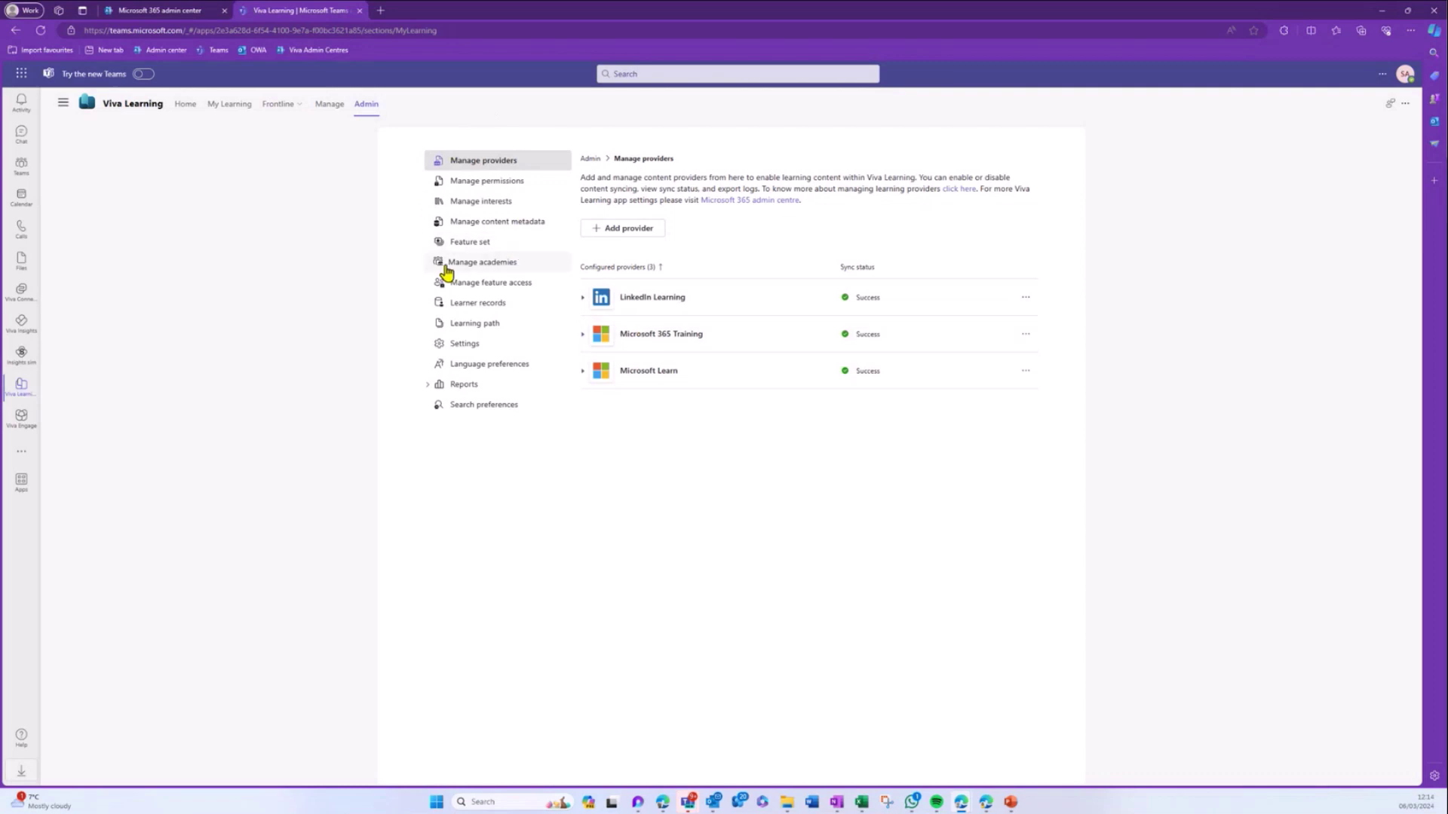
Step: Open the Manage interests admin page and look through it
{"action": "left_click", "coordinate": [505, 206]}
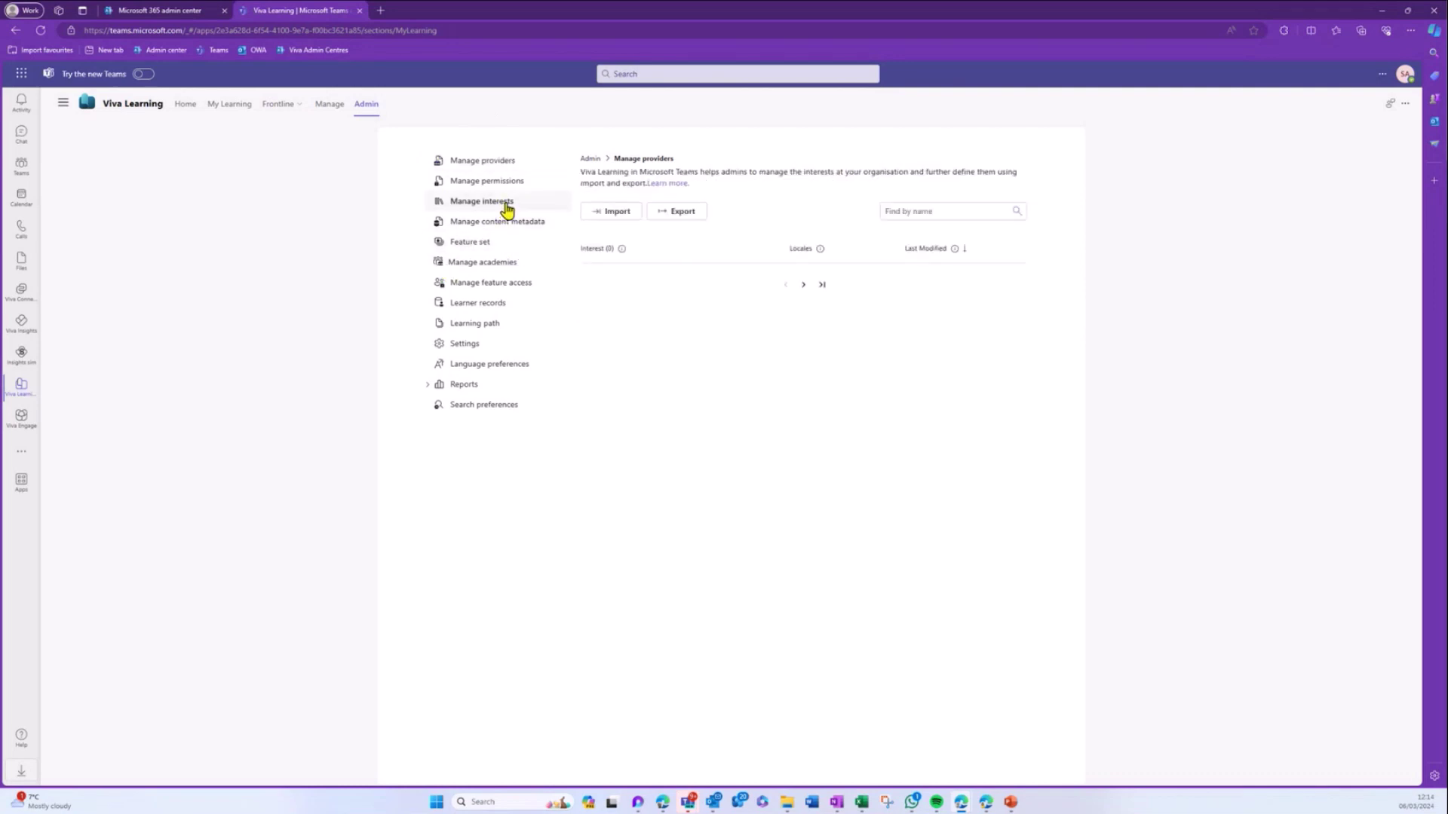
{"action": "scroll", "coordinate": [753, 503], "scroll_direction": "down", "scroll_amount": 1}
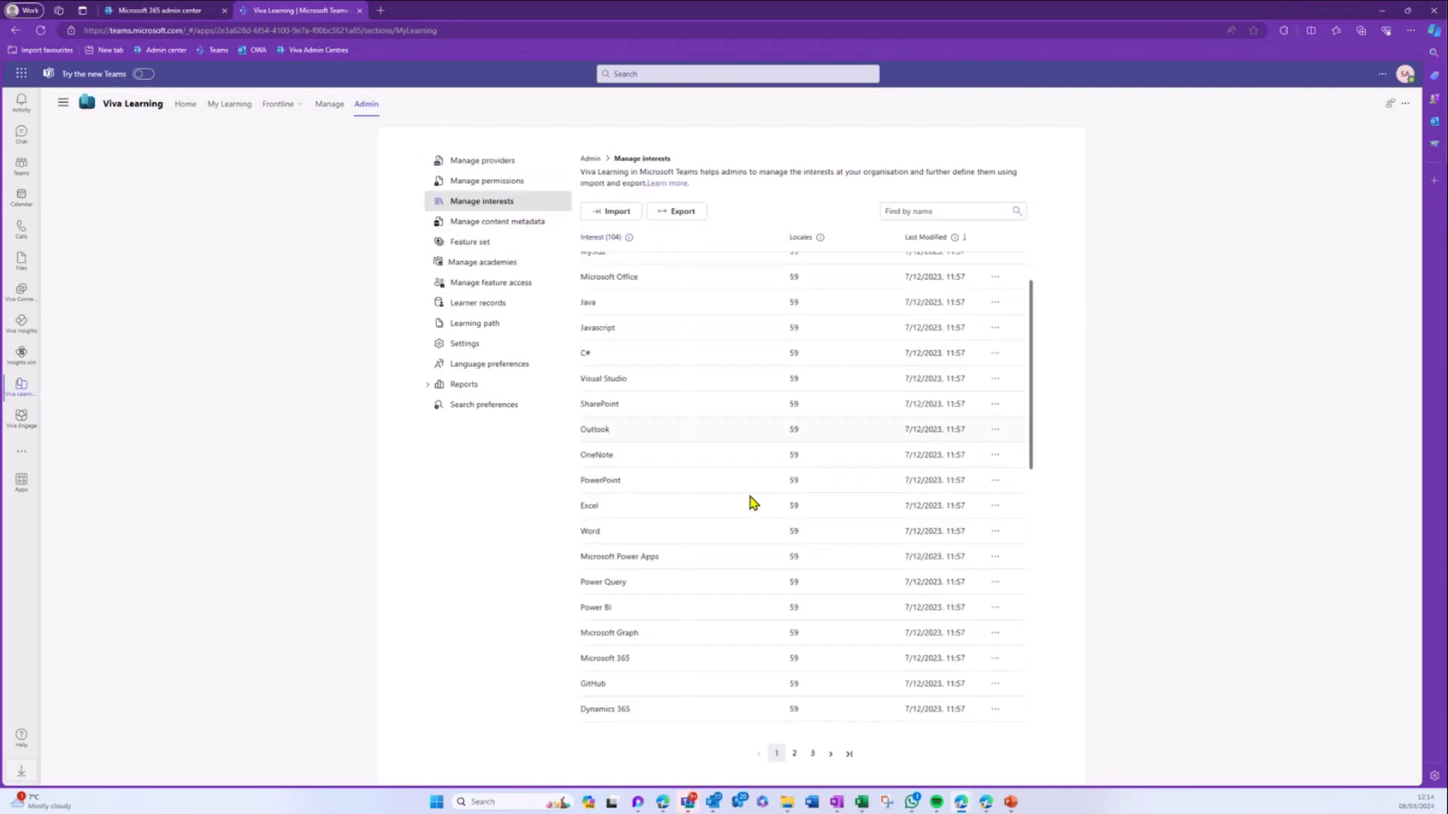
{"action": "scroll", "coordinate": [752, 503], "scroll_direction": "down", "scroll_amount": 10}
{"action": "scroll", "coordinate": [748, 500], "scroll_direction": "up", "scroll_amount": 10}
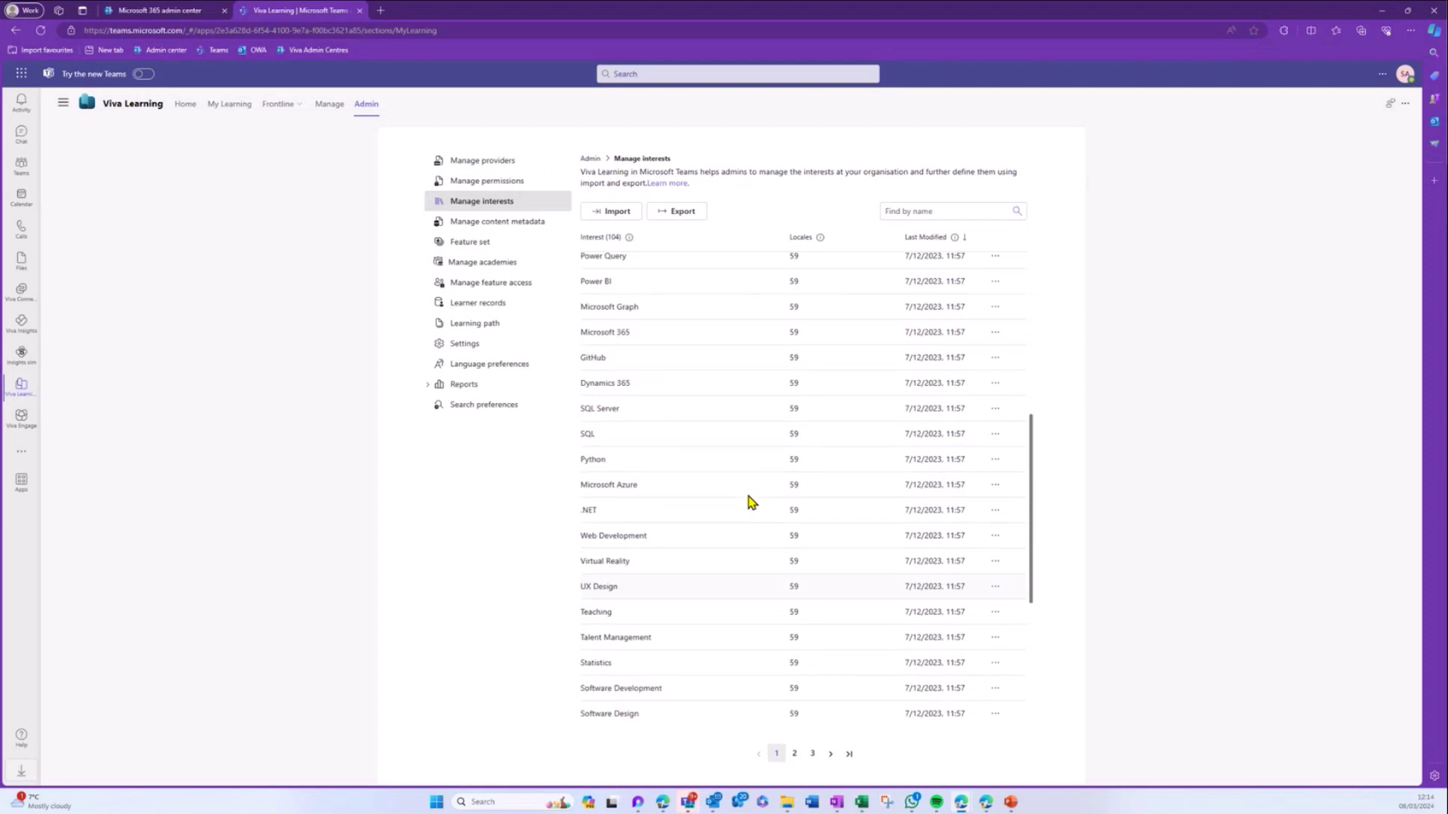
Step: On the Viva Learning home page, view the full Pick your interests list, then cancel
{"action": "left_click", "coordinate": [185, 108]}
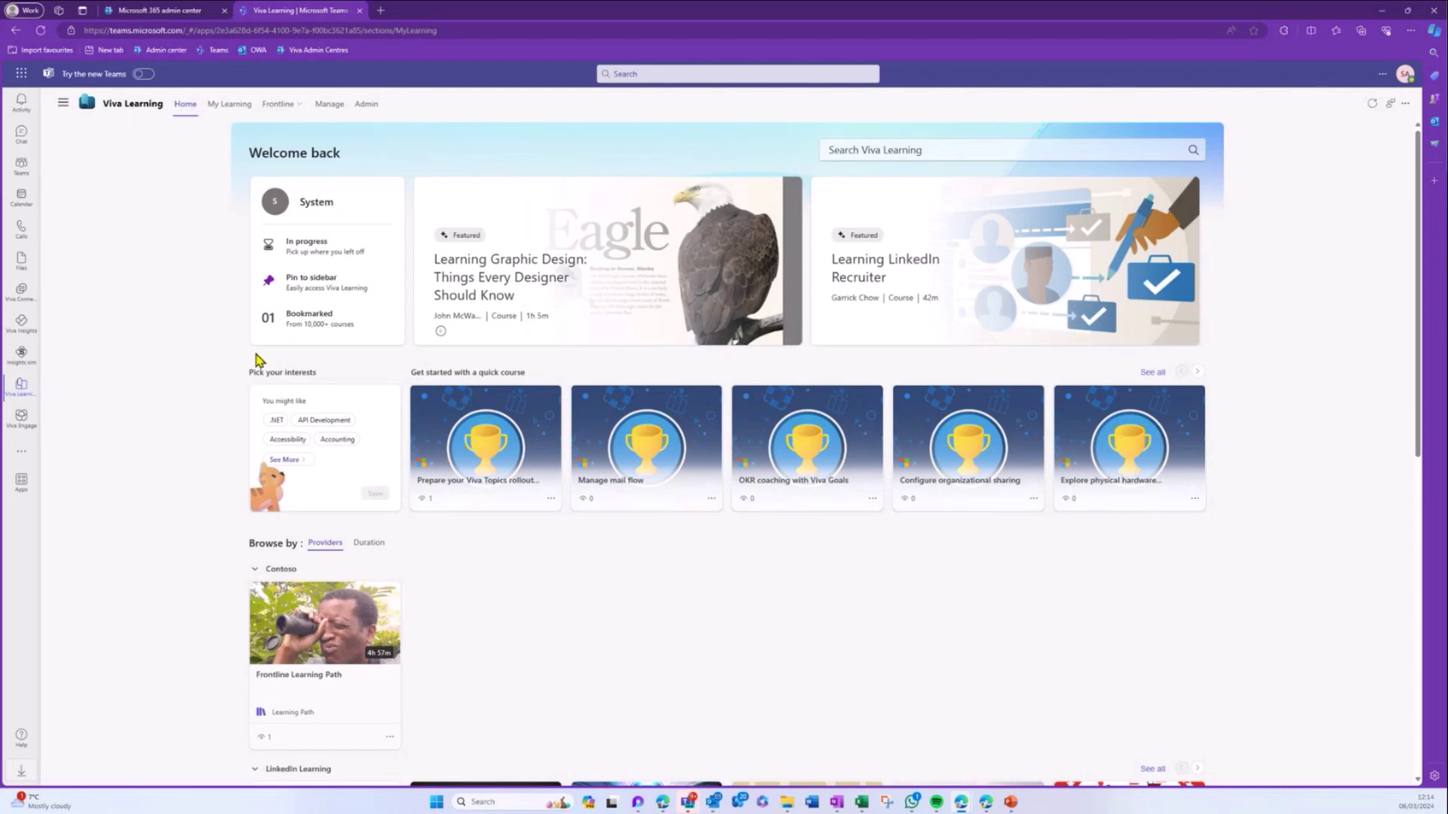
{"action": "left_click_drag", "start_coordinate": [249, 373], "coordinate": [329, 374]}
{"action": "left_click", "coordinate": [287, 459]}
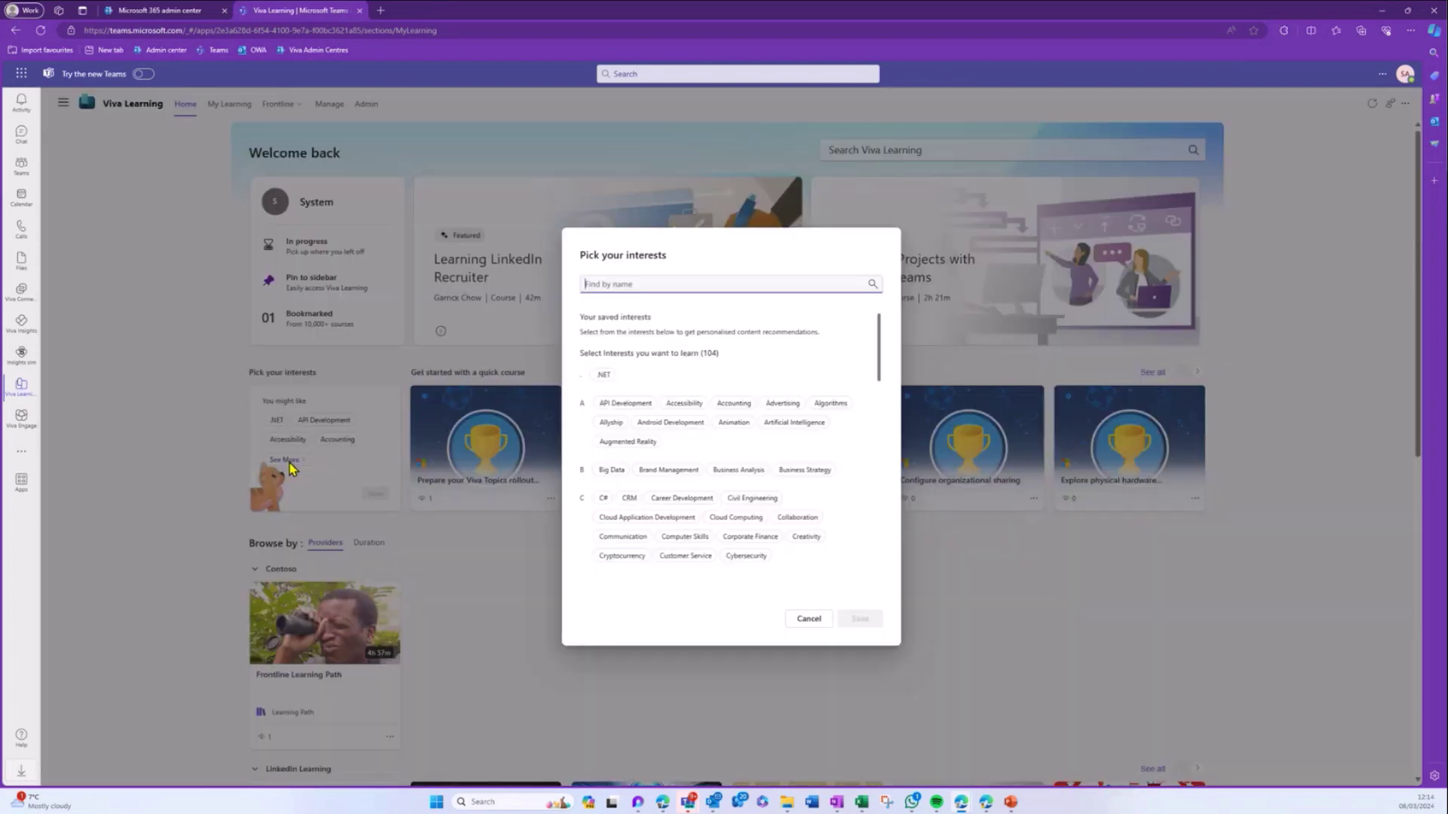
{"action": "scroll", "coordinate": [713, 400], "scroll_direction": "down", "scroll_amount": 10}
{"action": "scroll", "coordinate": [713, 400], "scroll_direction": "up", "scroll_amount": 10}
{"action": "left_click", "coordinate": [808, 618]}
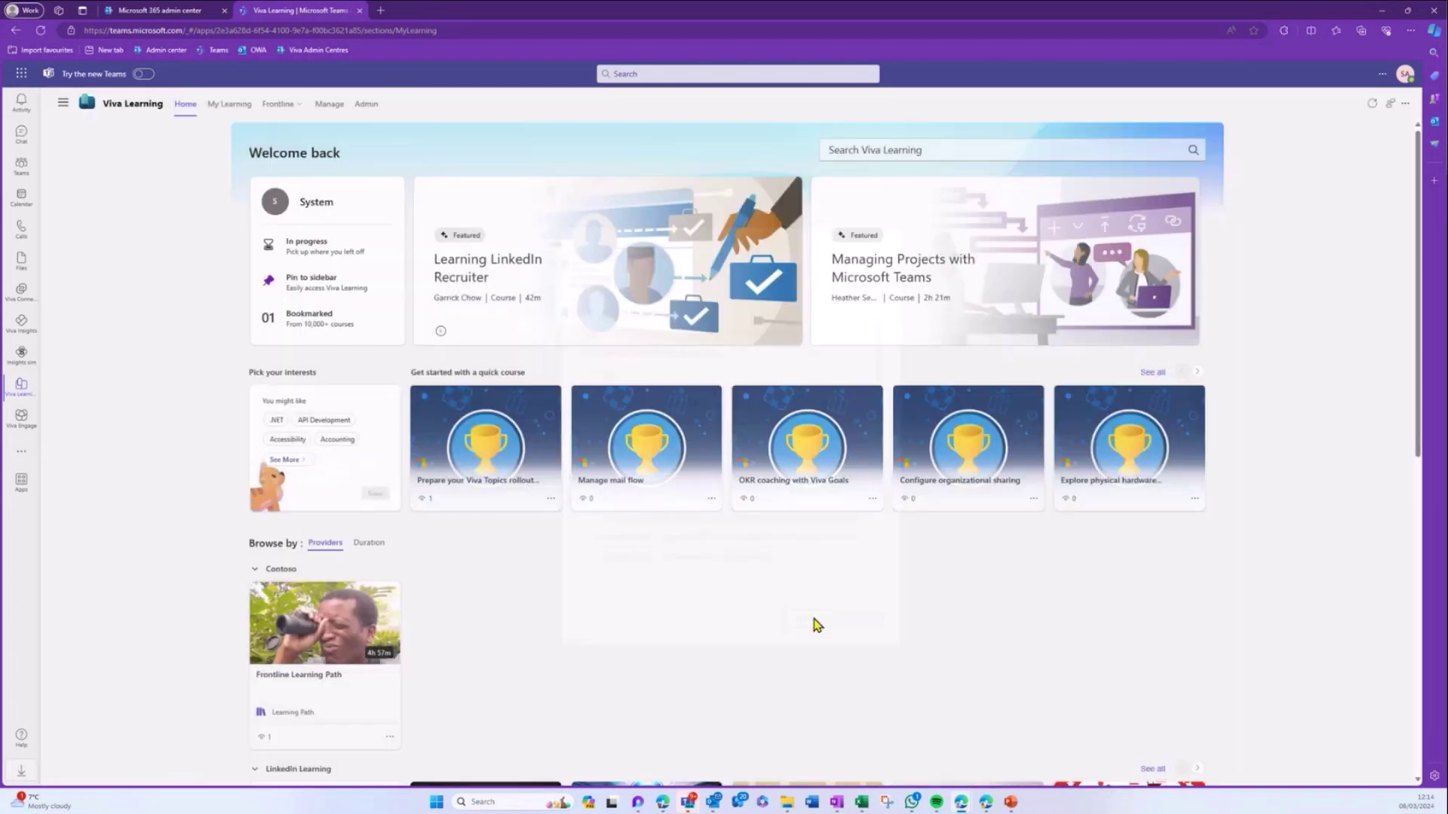
Step: Return to Admin's Manage interests, then open Feature set listing three featured sets
{"action": "left_click", "coordinate": [369, 104]}
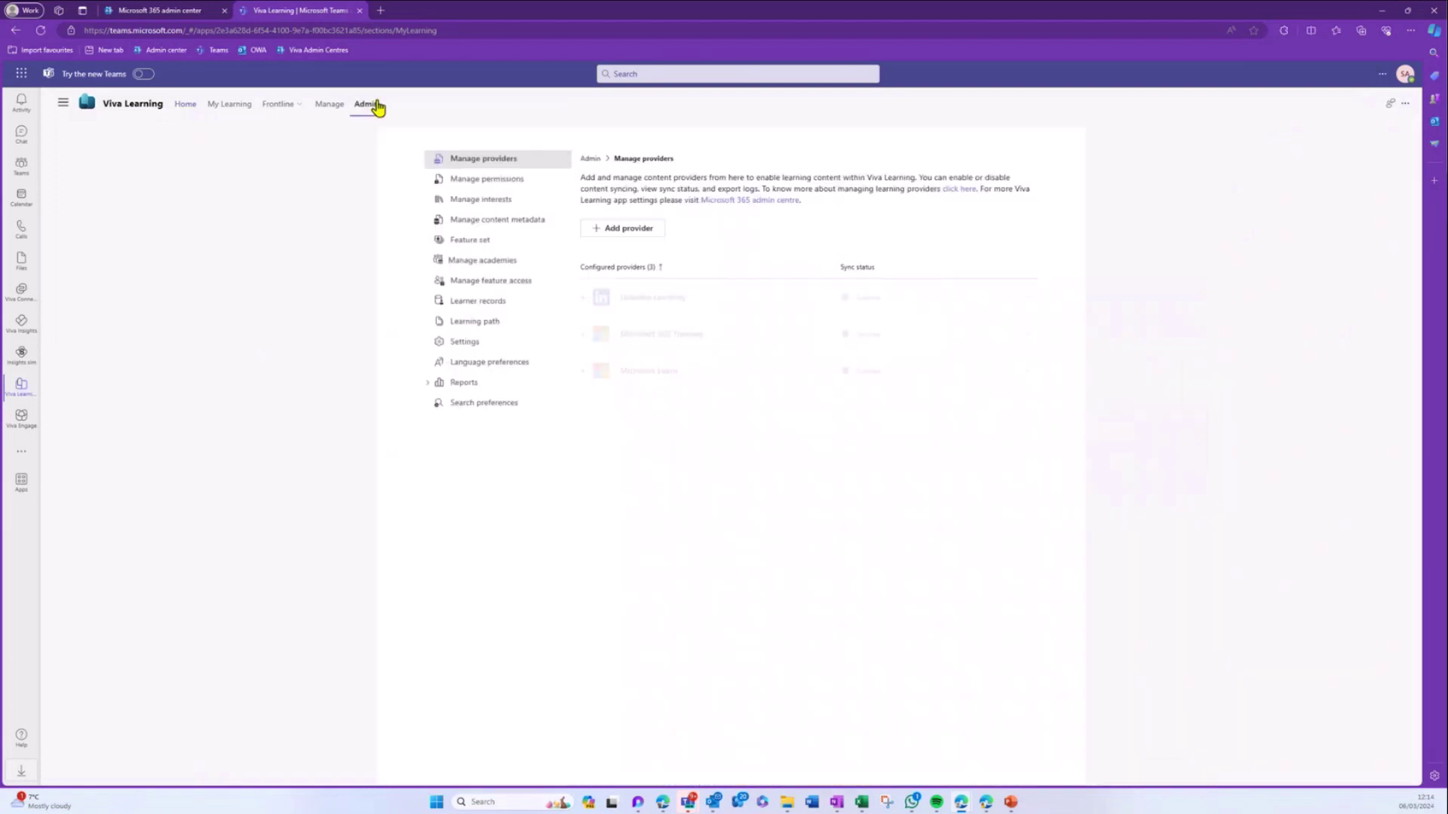
{"action": "left_click", "coordinate": [511, 203]}
{"action": "scroll", "coordinate": [656, 325], "scroll_direction": "down", "scroll_amount": 5}
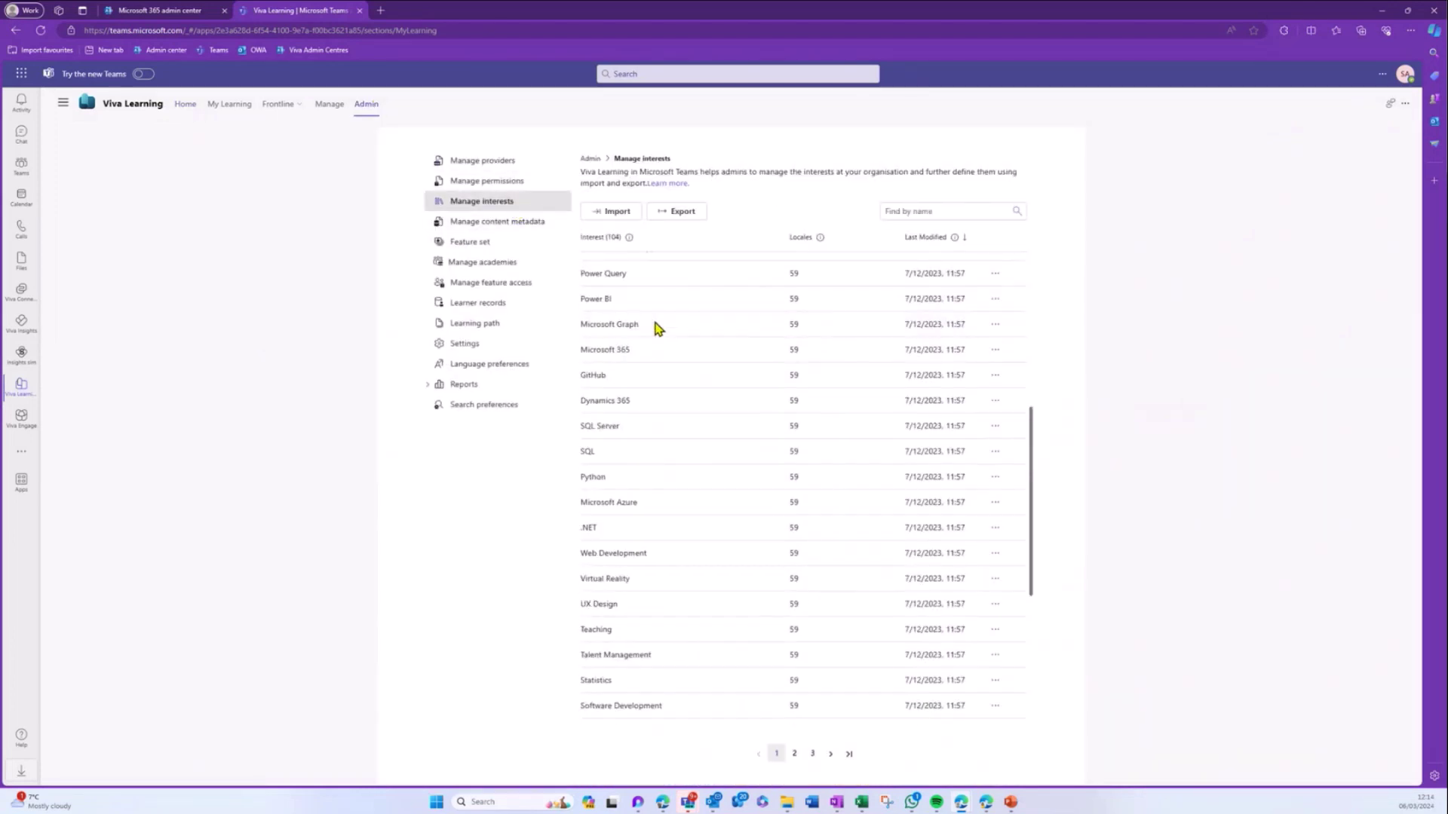
{"action": "scroll", "coordinate": [656, 326], "scroll_direction": "up", "scroll_amount": 5}
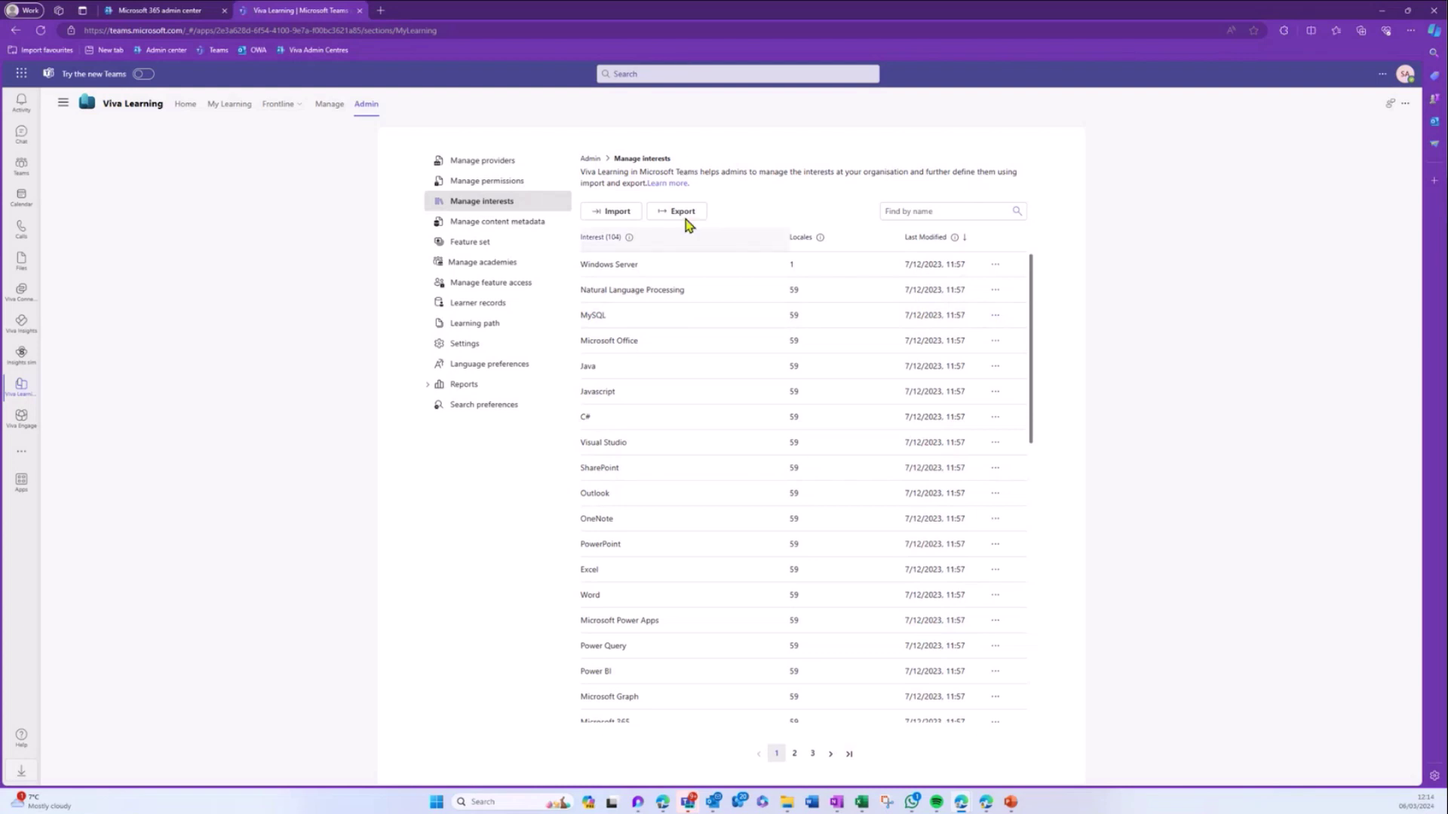
{"action": "left_click", "coordinate": [506, 245]}
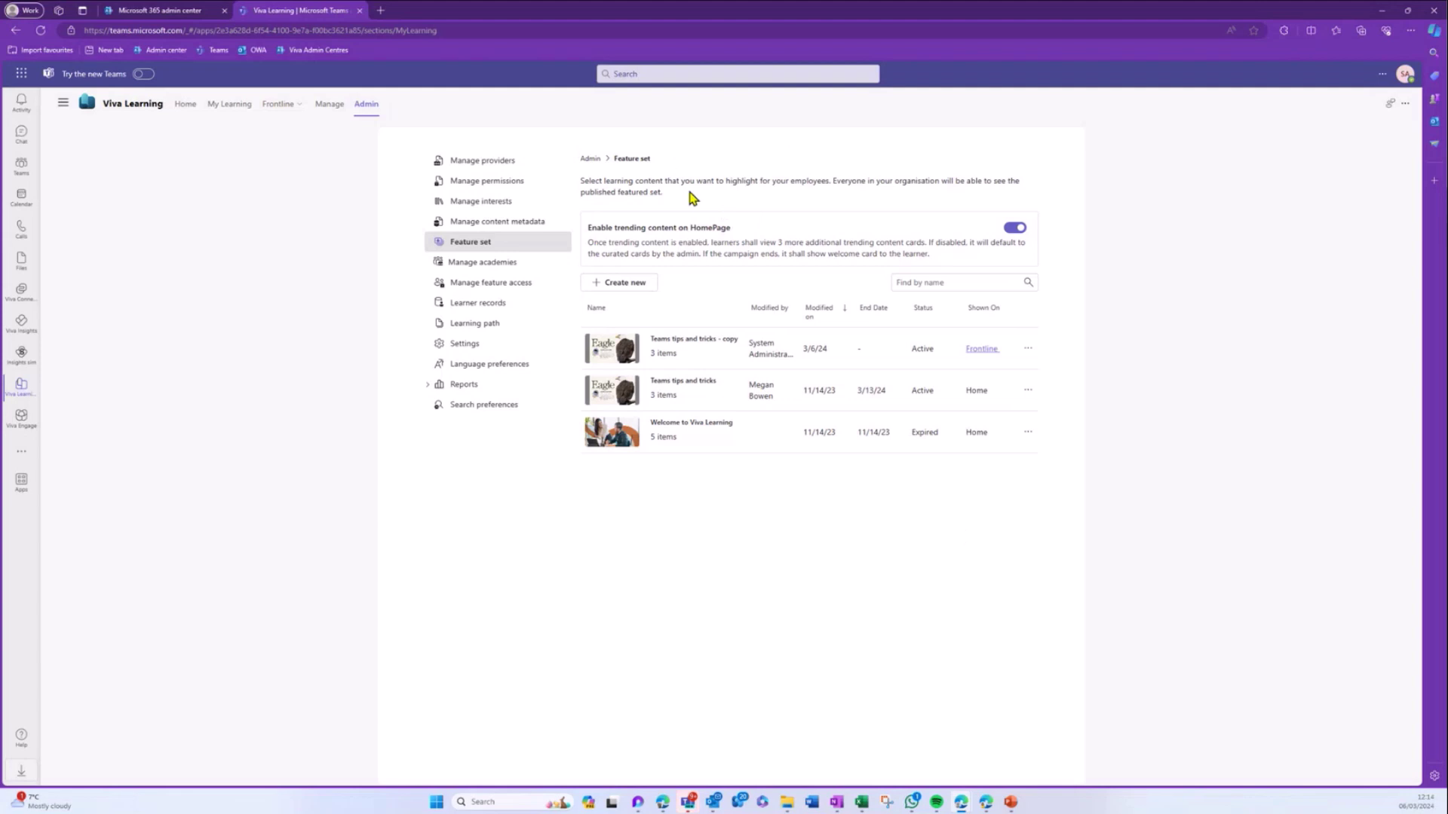
Step: Open Manage academies and expand Frontline to show 'Learning everything you need to know.'
{"action": "left_click", "coordinate": [496, 268]}
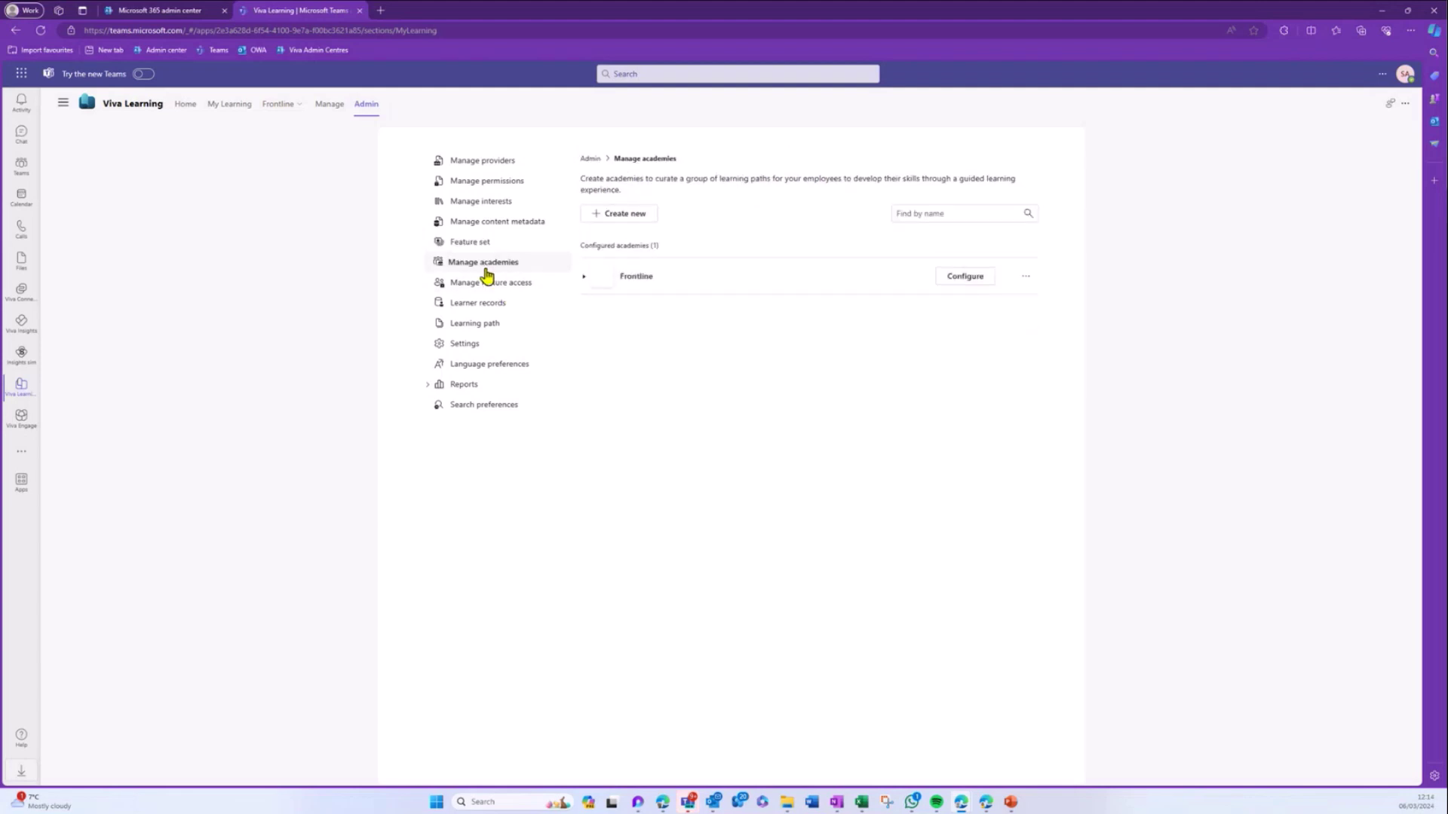
{"action": "left_click", "coordinate": [582, 280]}
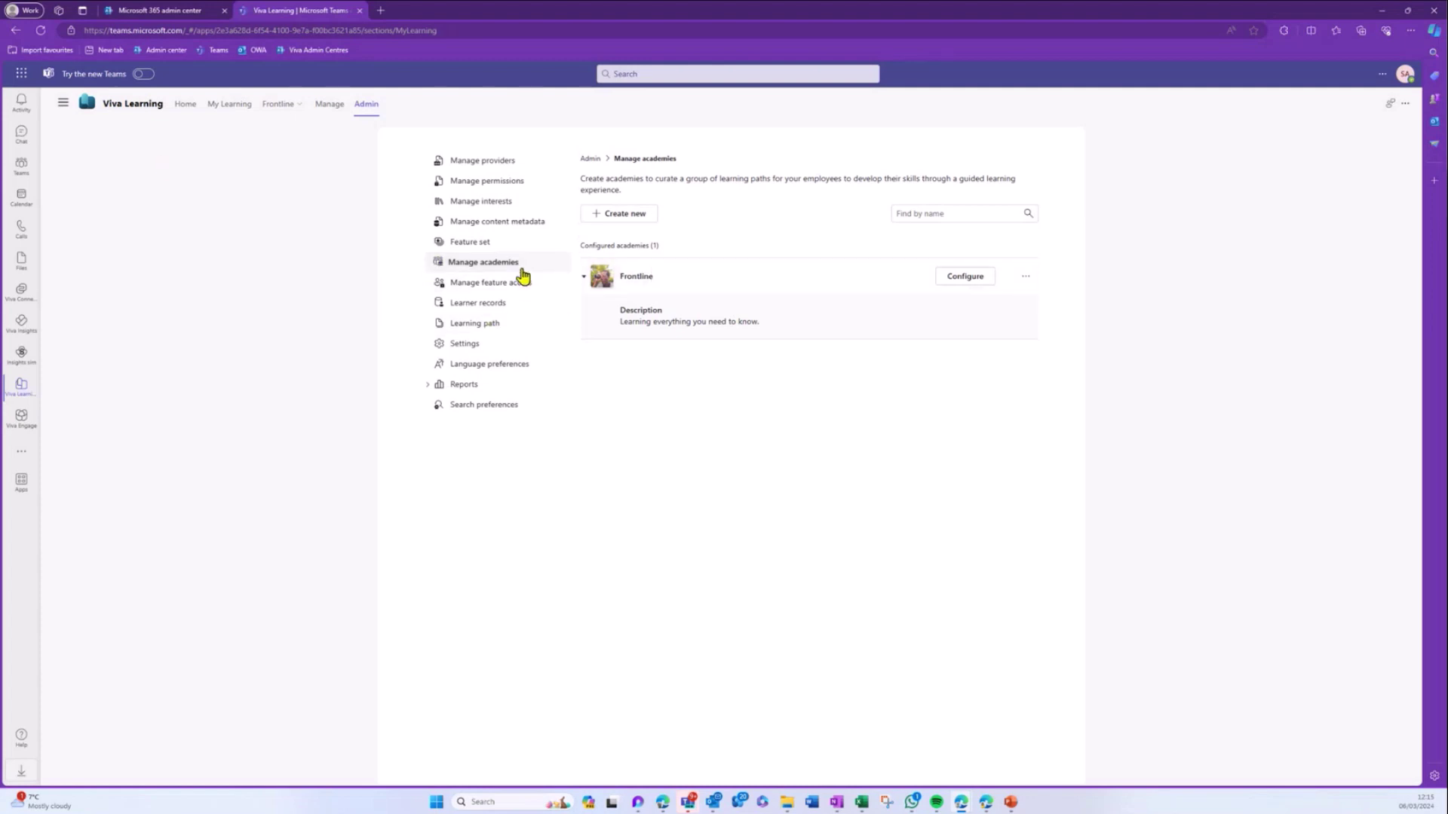
Step: On Learner records, find a learner by name, export their records and open the Excel file
{"action": "left_click", "coordinate": [481, 309]}
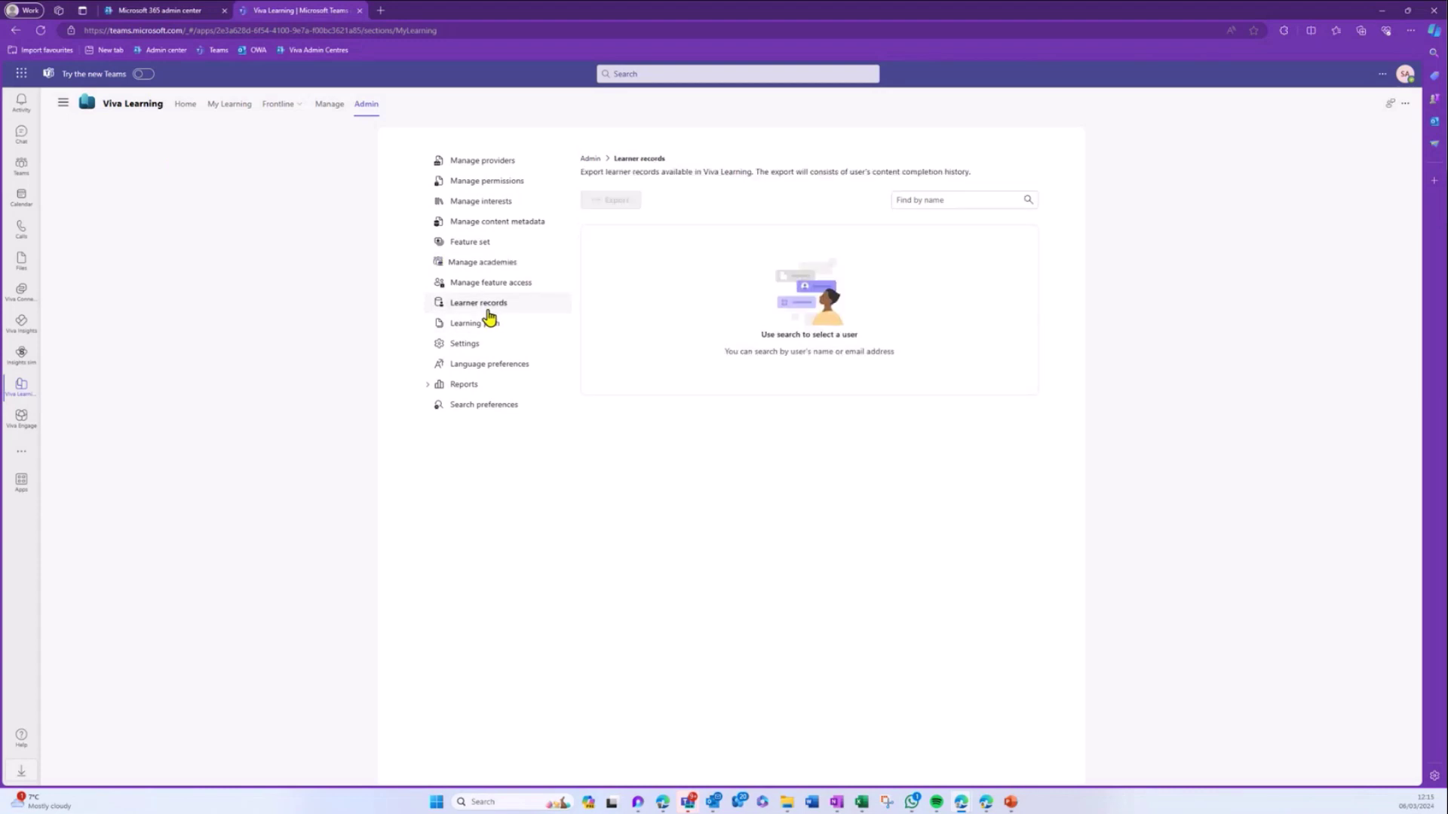
{"action": "right_click", "coordinate": [479, 310]}
{"action": "left_click", "coordinate": [480, 310]}
{"action": "left_click", "coordinate": [960, 199]}
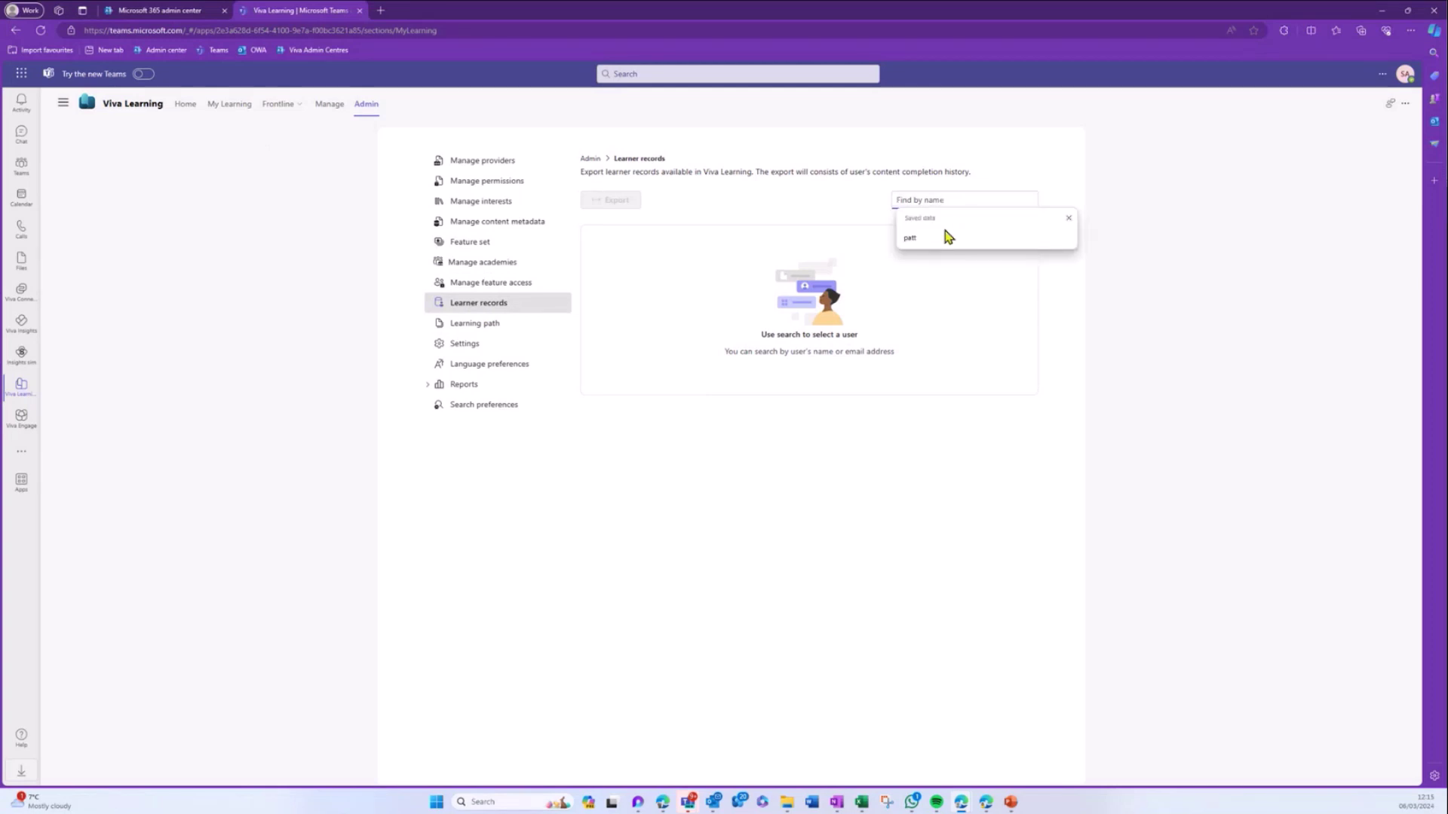
{"action": "left_click", "coordinate": [946, 236]}
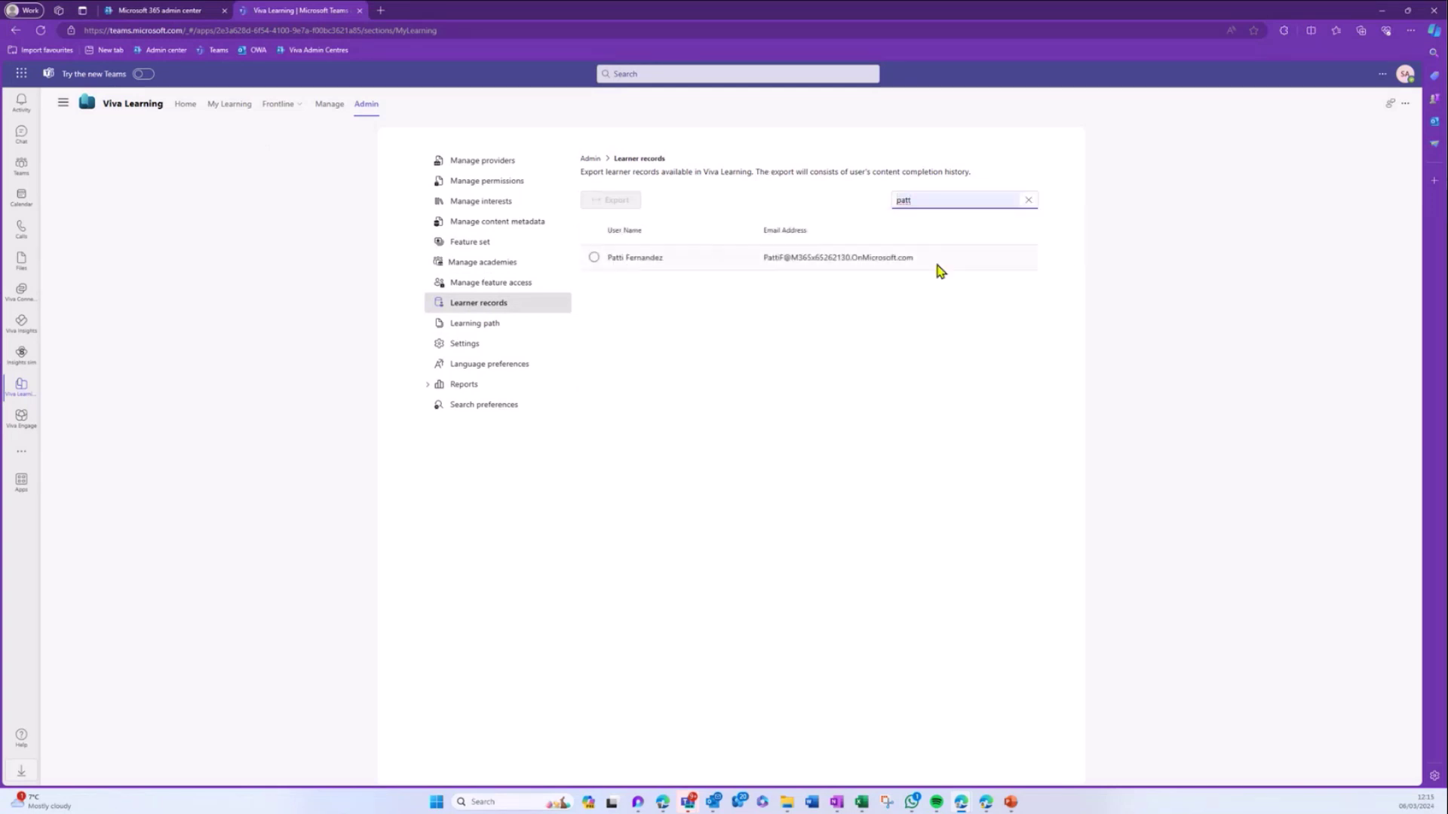
{"action": "left_click", "coordinate": [594, 259]}
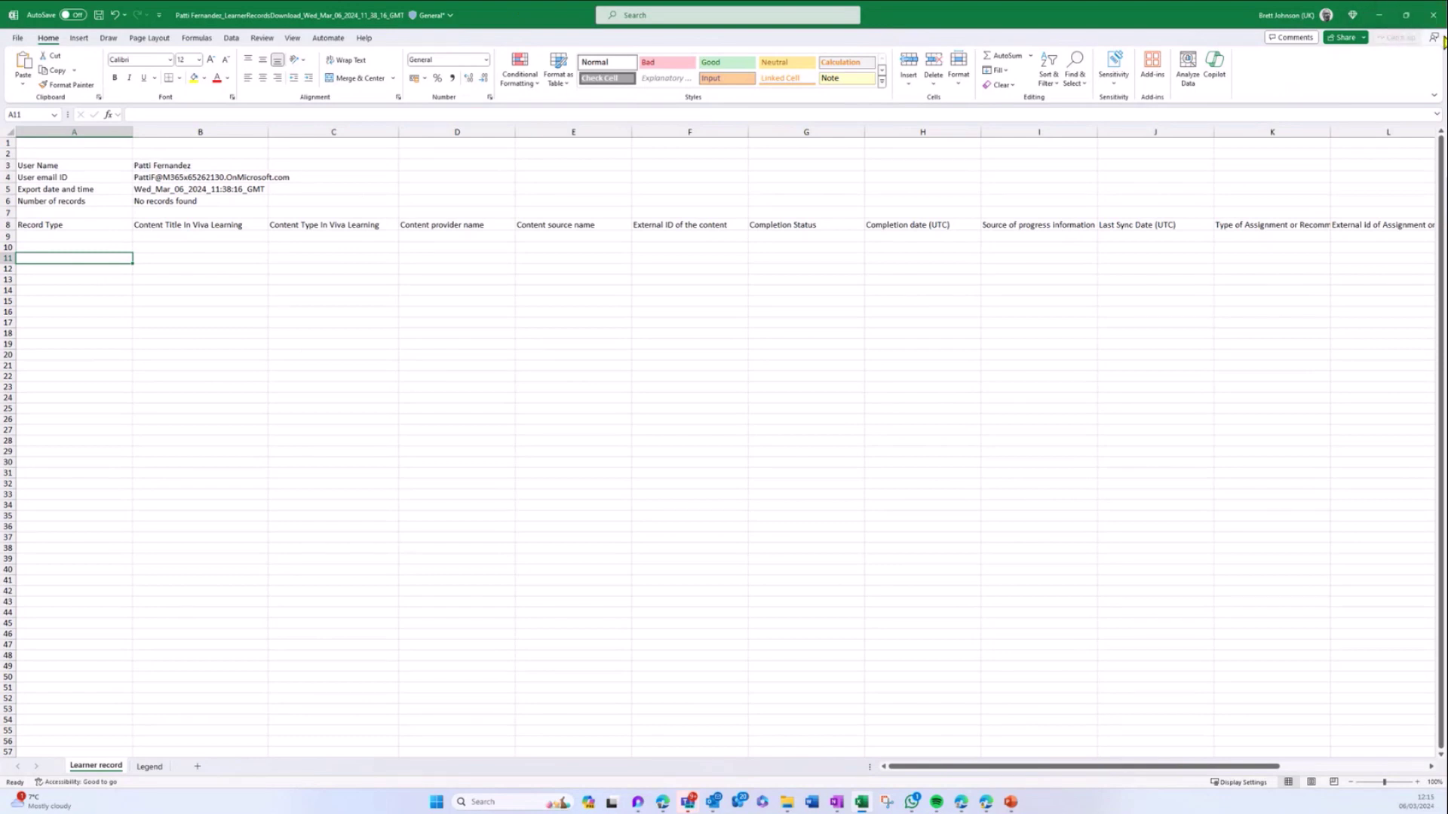
Step: Close the exported Excel workbook without saving, returning to Learner records
{"action": "left_click", "coordinate": [1433, 14]}
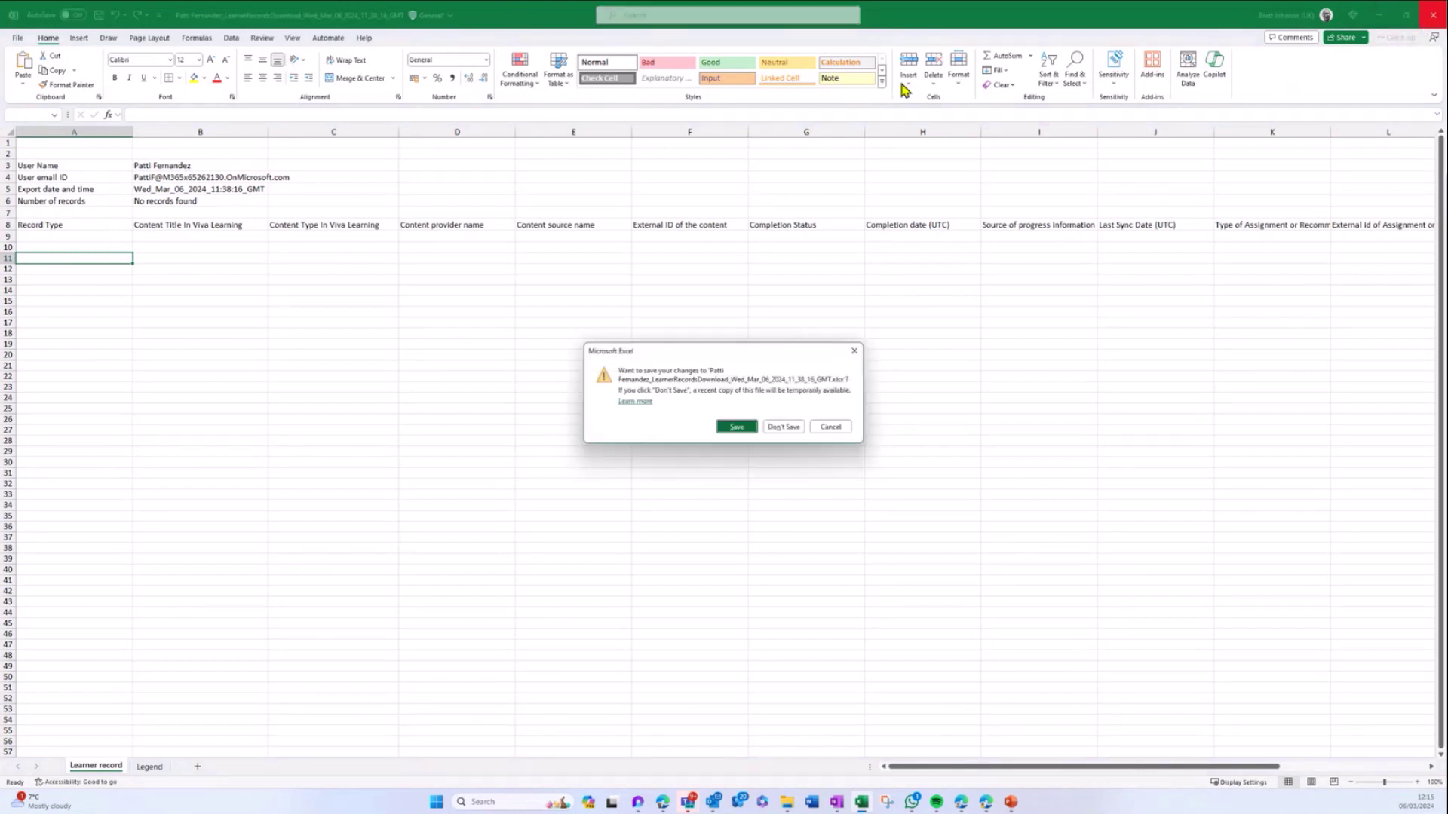
{"action": "left_click", "coordinate": [784, 426]}
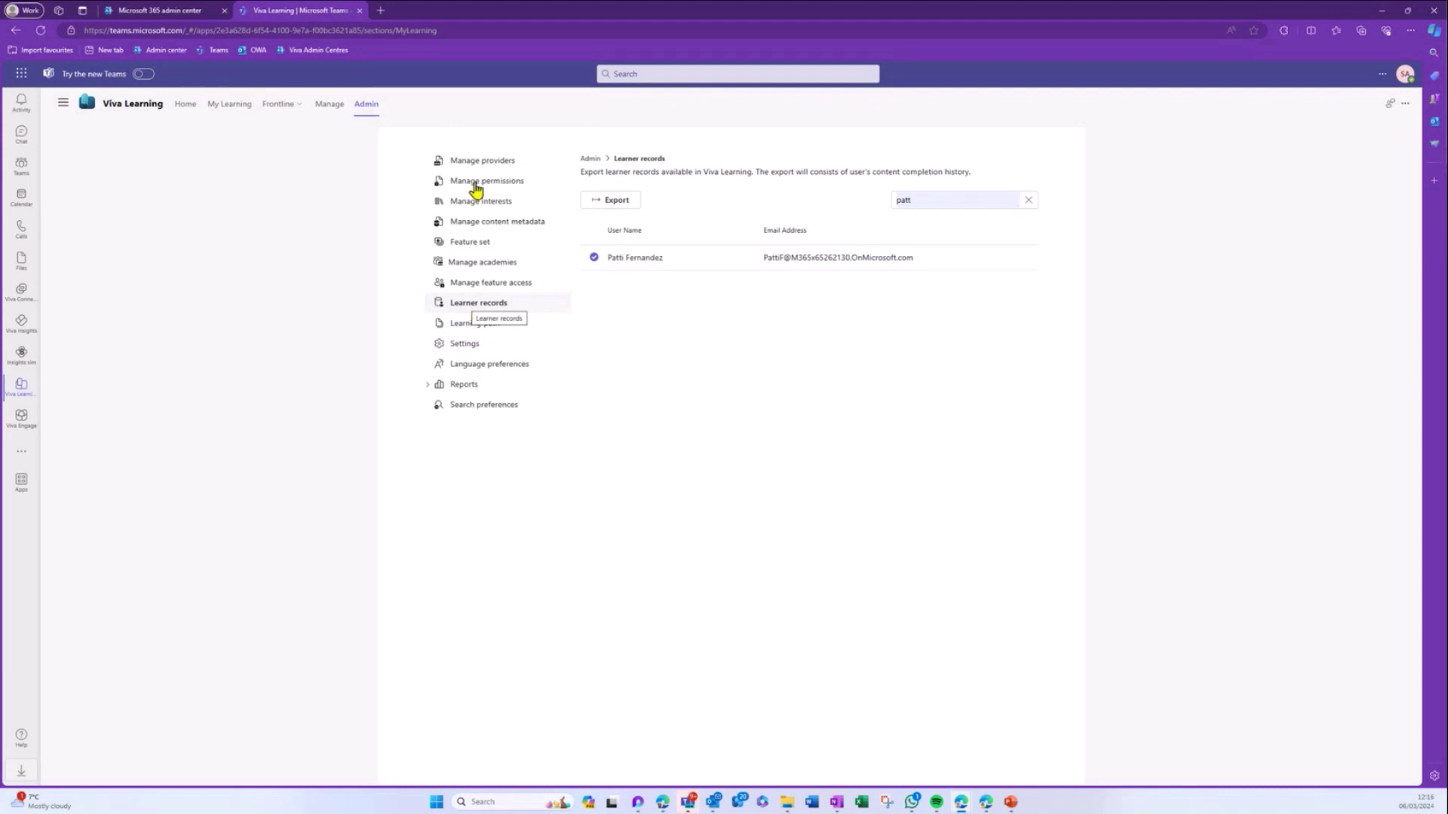
Step: View the Learning path, Settings and Language preferences pages, then the Reports > Adoption report
{"action": "left_click", "coordinate": [478, 328]}
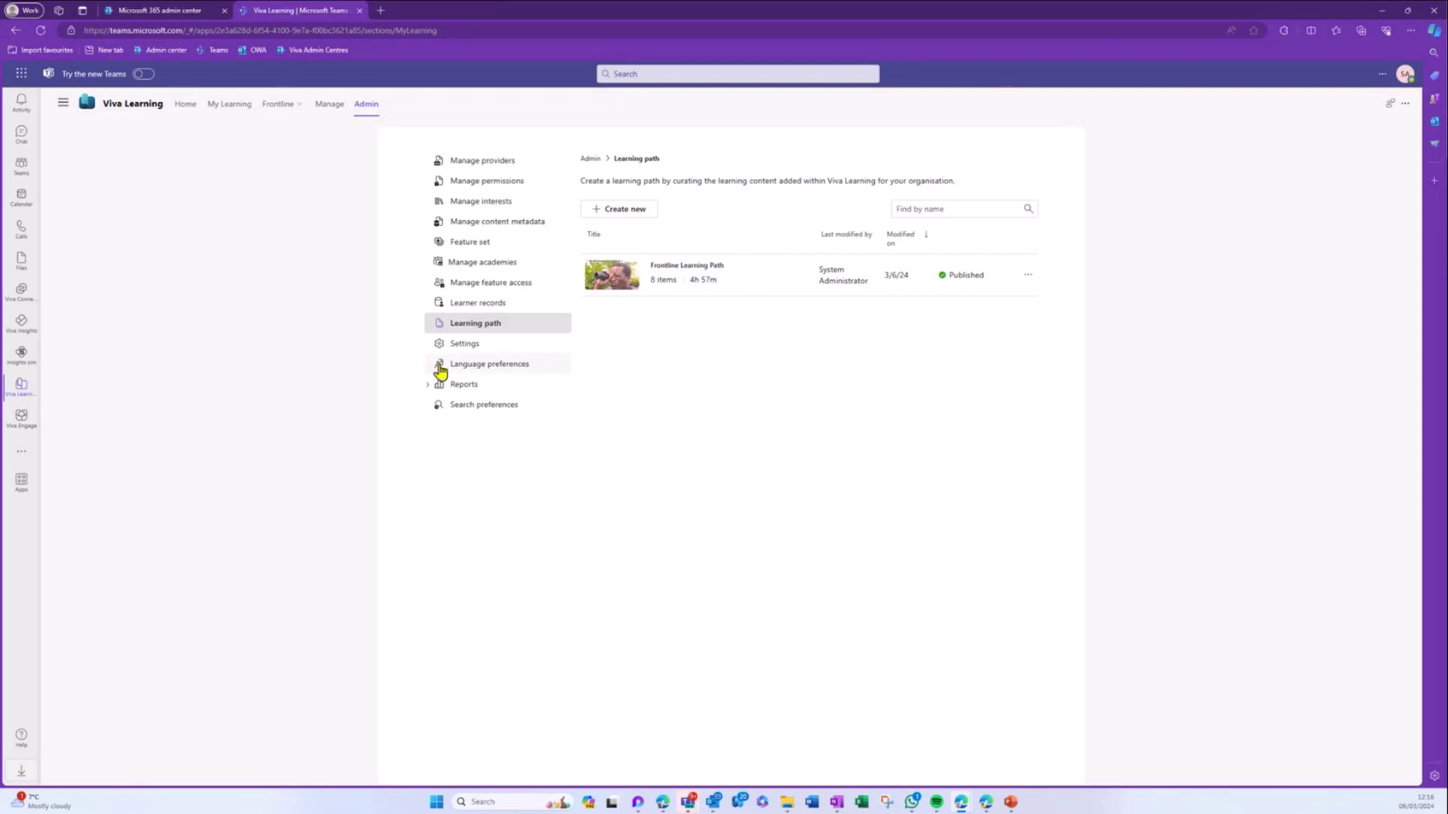
{"action": "left_click", "coordinate": [468, 346]}
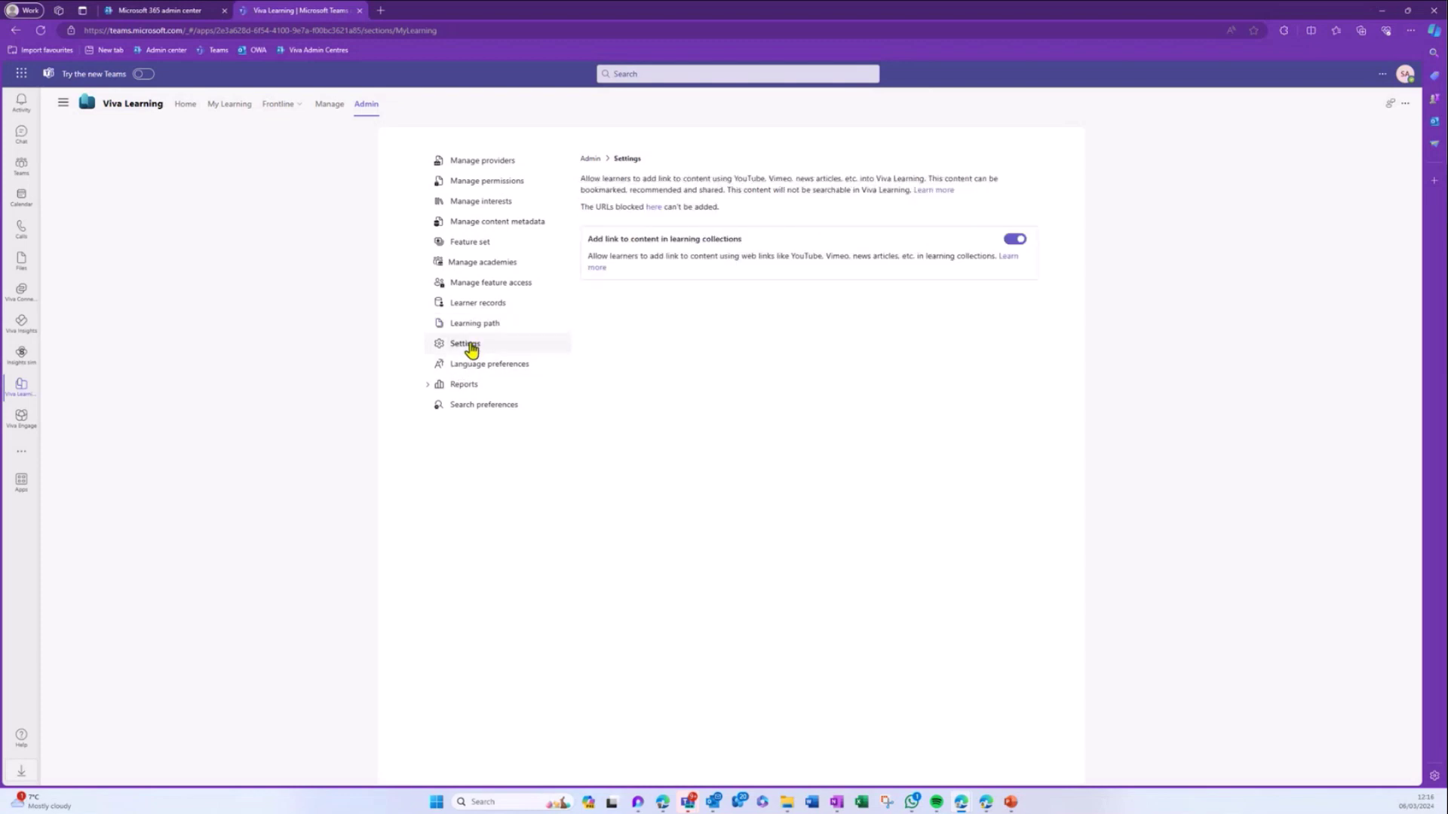
{"action": "left_click", "coordinate": [469, 367]}
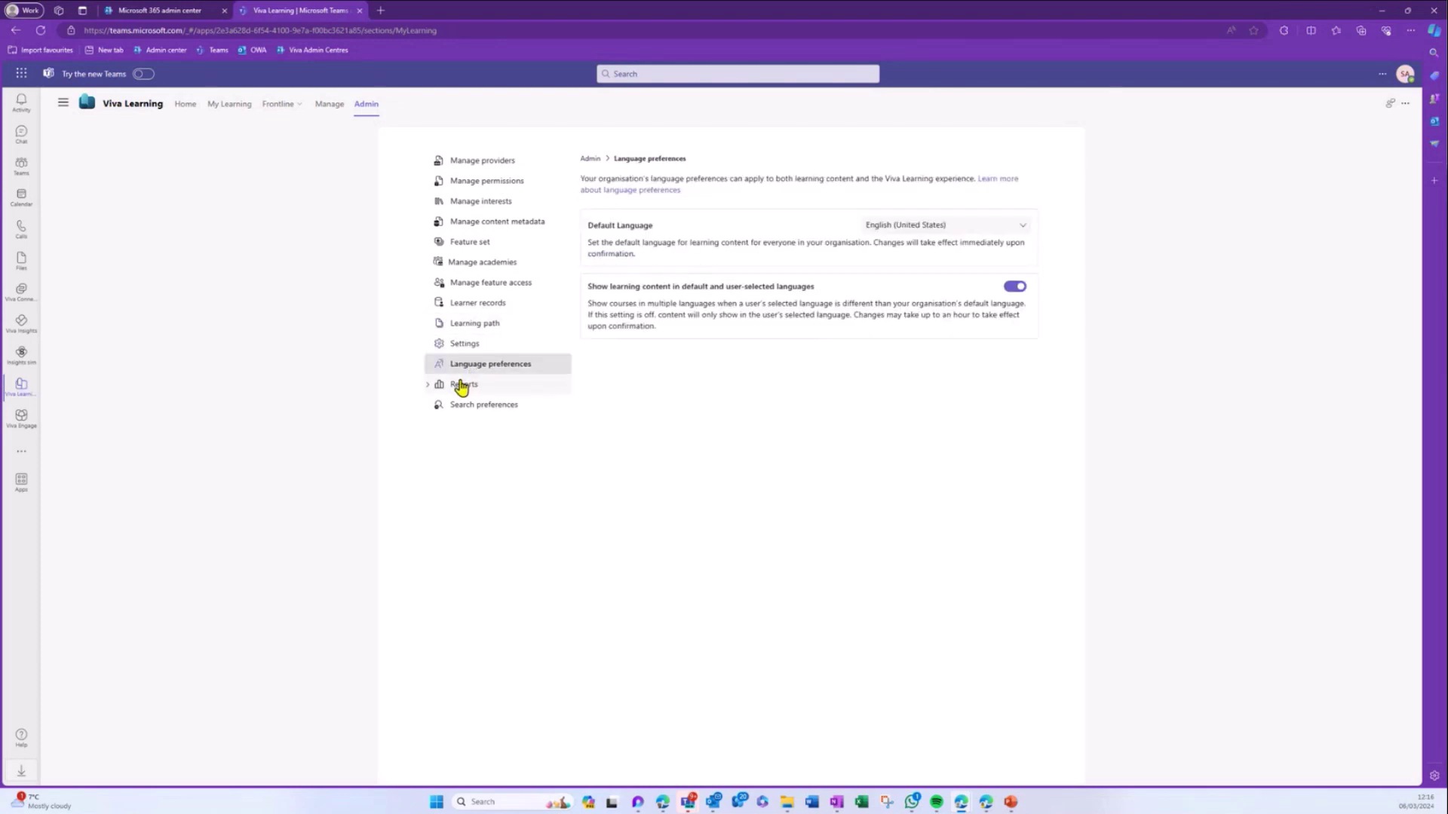
{"action": "left_click", "coordinate": [461, 386]}
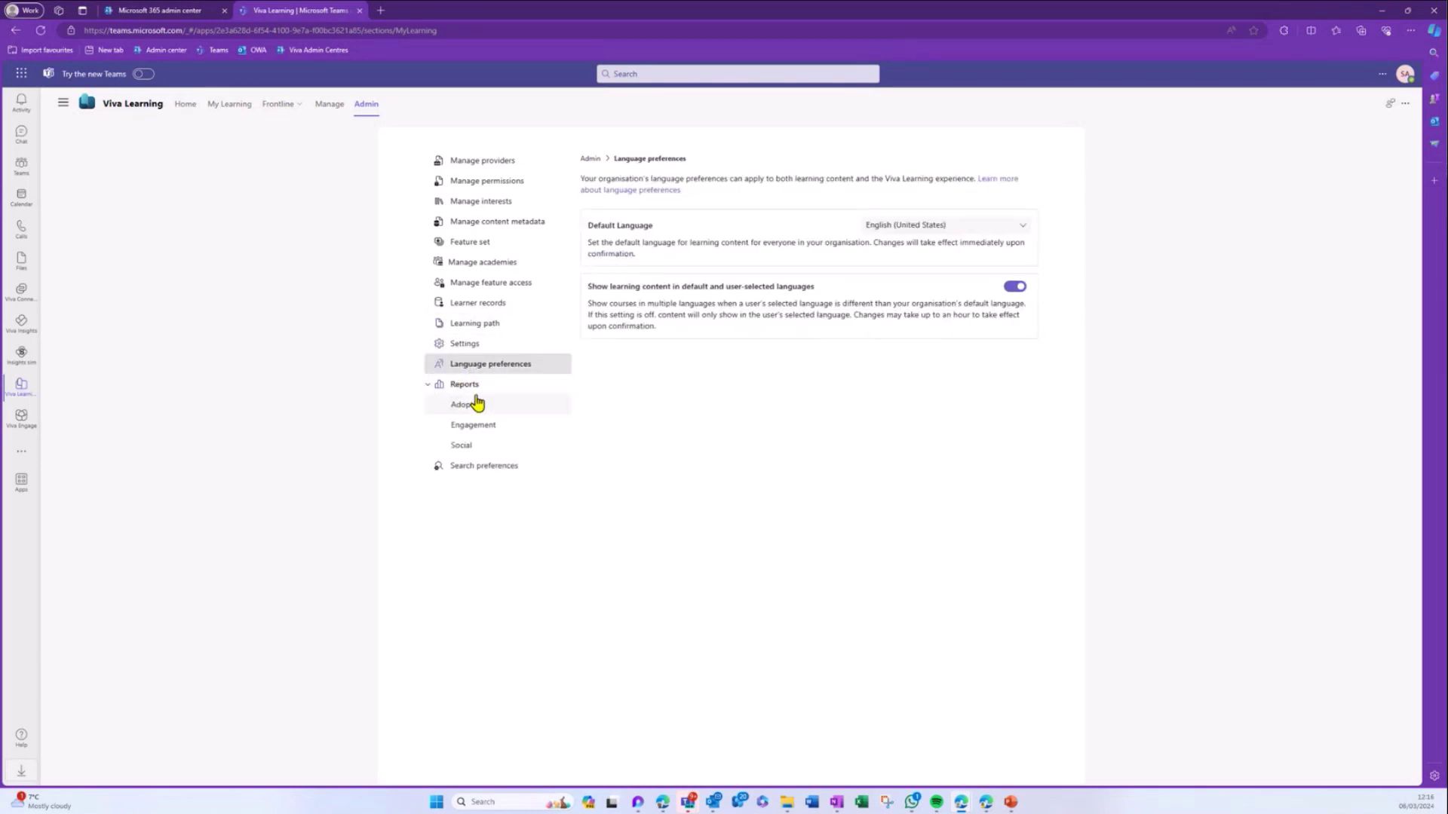
{"action": "left_click", "coordinate": [469, 405]}
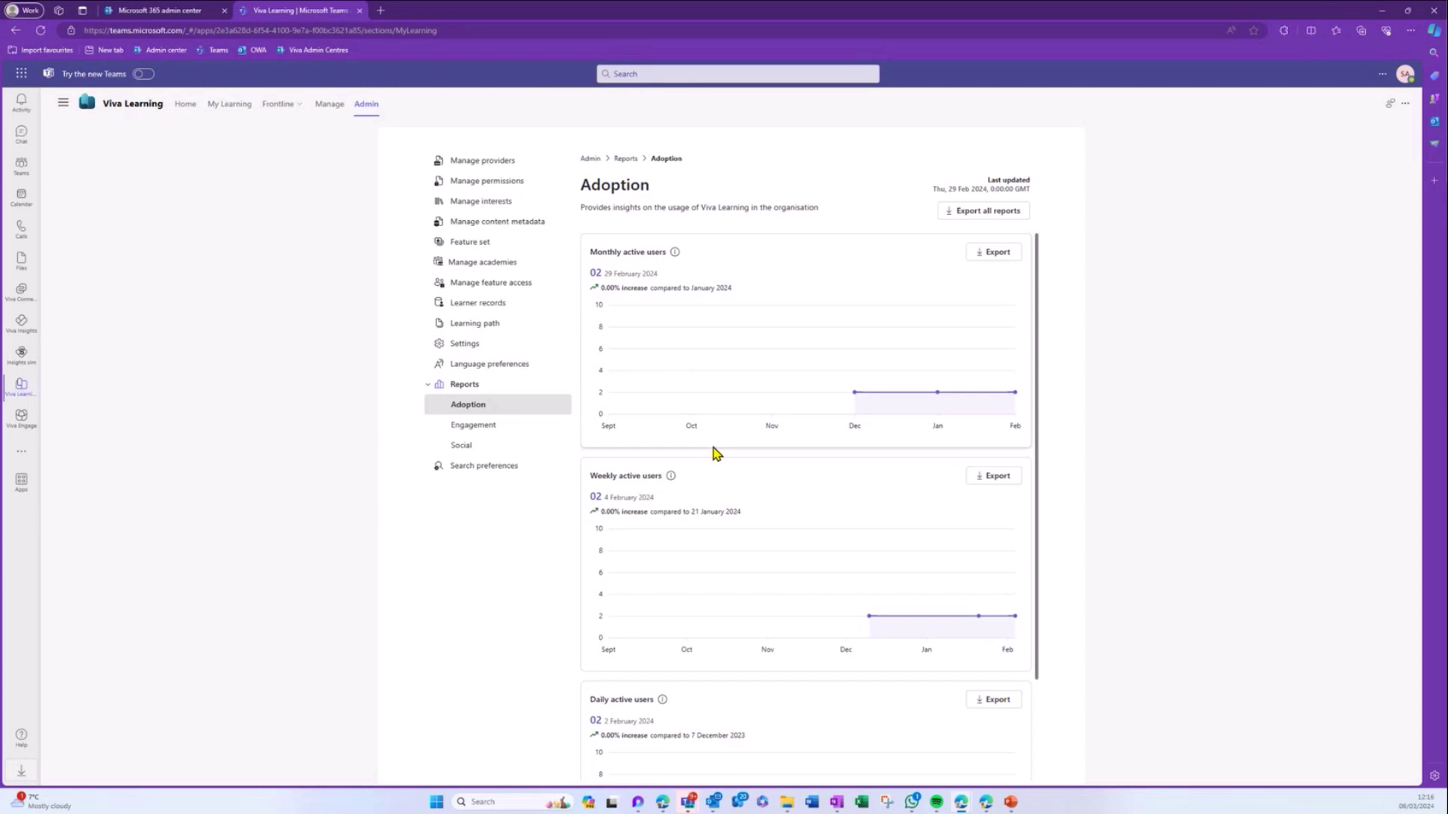
Step: View the Engagement and Social reports, then return to Teams' General channel Viva Learning tab
{"action": "mouse_move", "coordinate": [691, 310]}
{"action": "scroll", "coordinate": [753, 404], "scroll_direction": "down", "scroll_amount": 1}
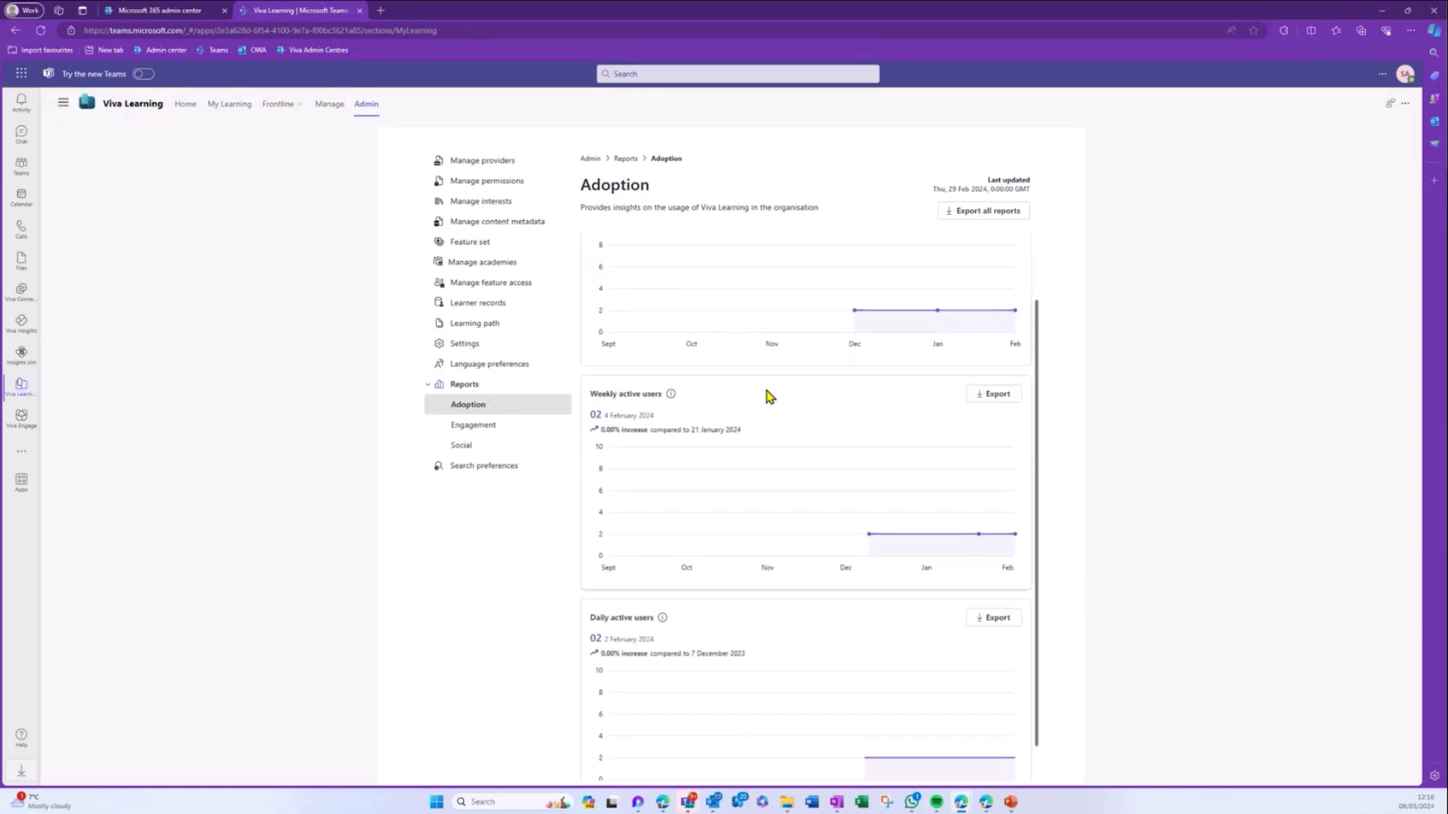
{"action": "scroll", "coordinate": [837, 401], "scroll_direction": "up", "scroll_amount": 1}
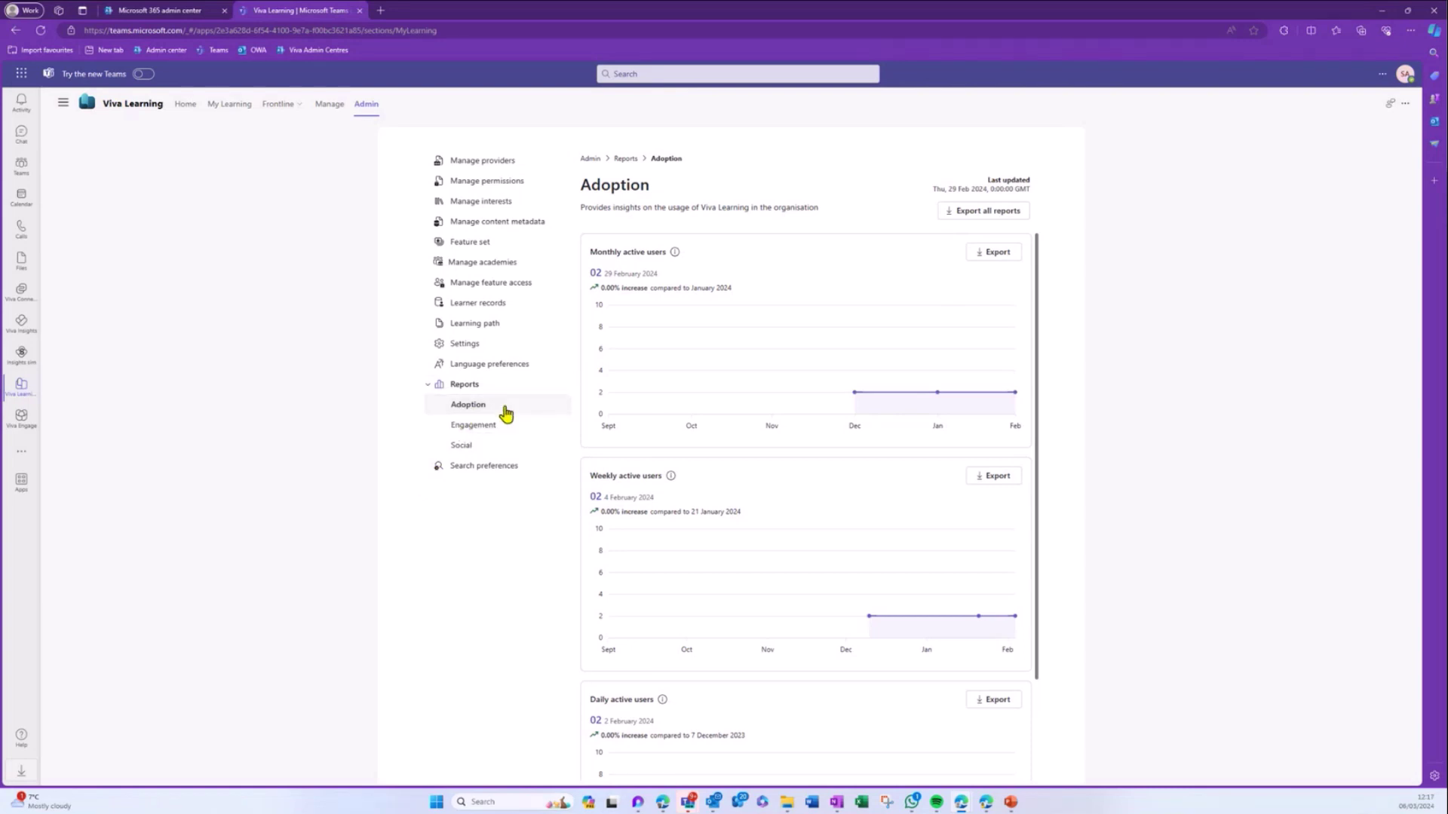
{"action": "left_click", "coordinate": [486, 426]}
{"action": "left_click", "coordinate": [473, 447]}
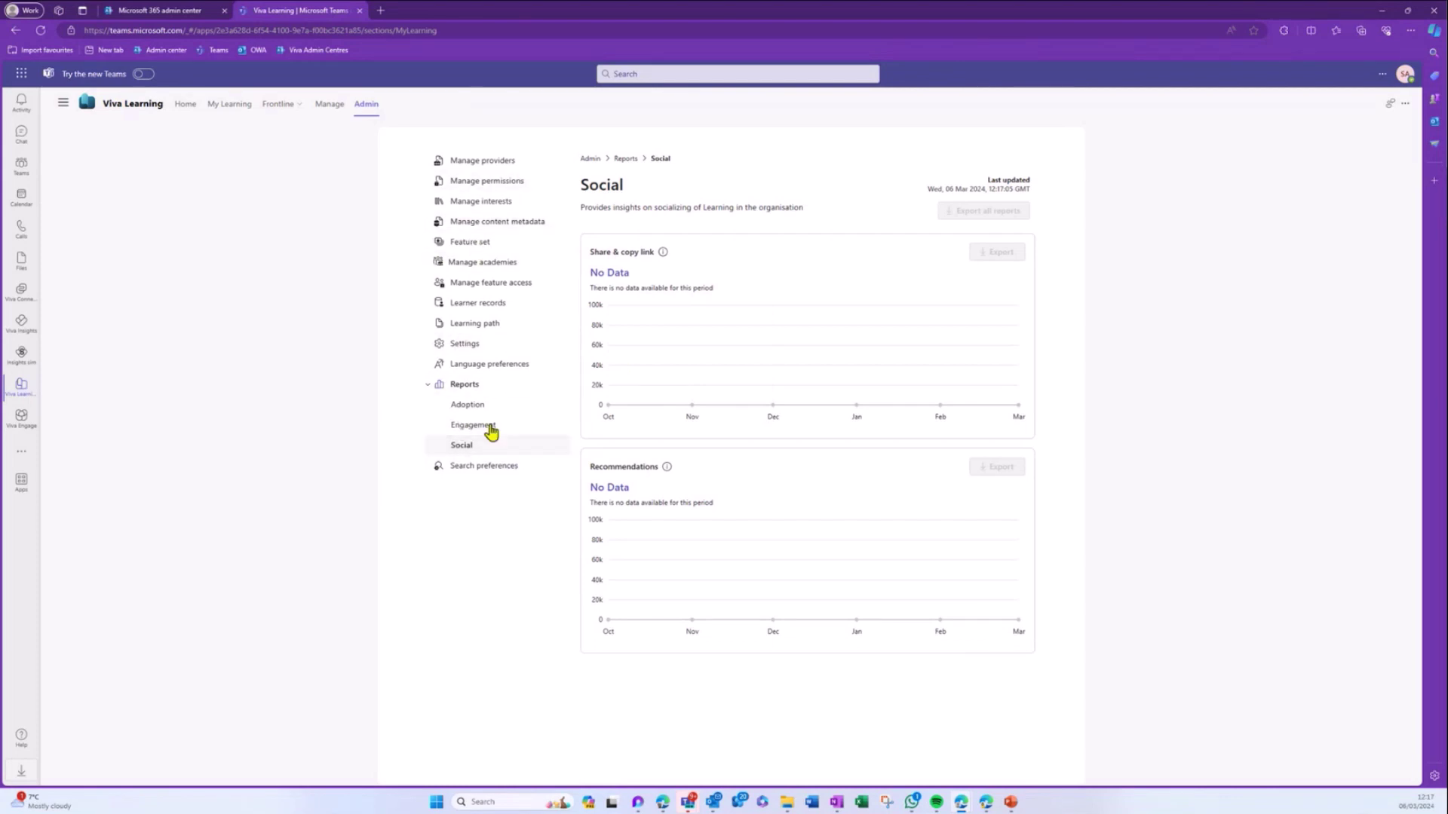
{"action": "left_click", "coordinate": [16, 178]}
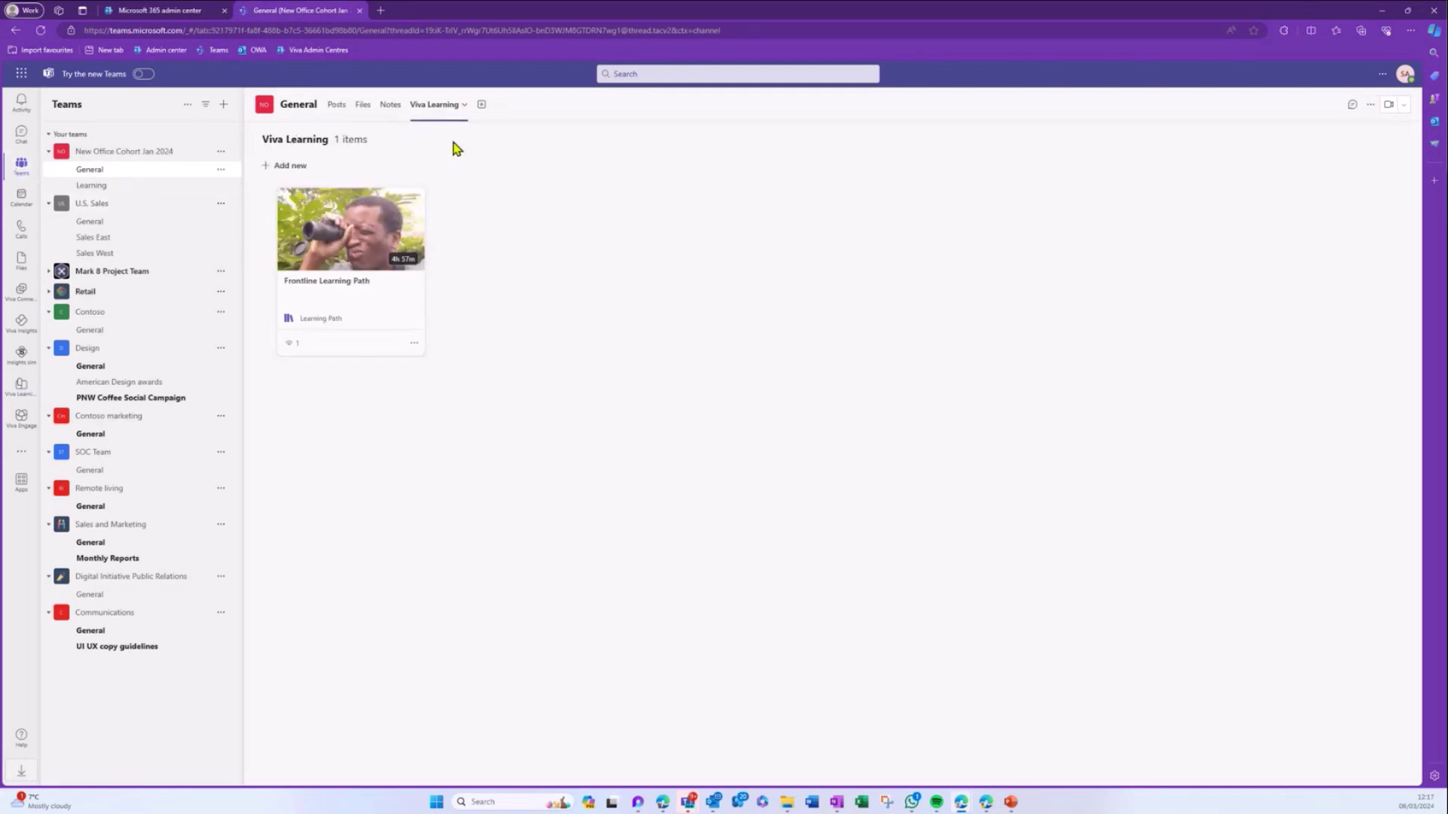
Step: Open Frontline Learning Path (2 of 8 completed) from New Office Cohort Jan 2024's General channel tab
{"action": "left_click", "coordinate": [87, 154]}
{"action": "left_click", "coordinate": [55, 160]}
{"action": "left_click", "coordinate": [91, 173]}
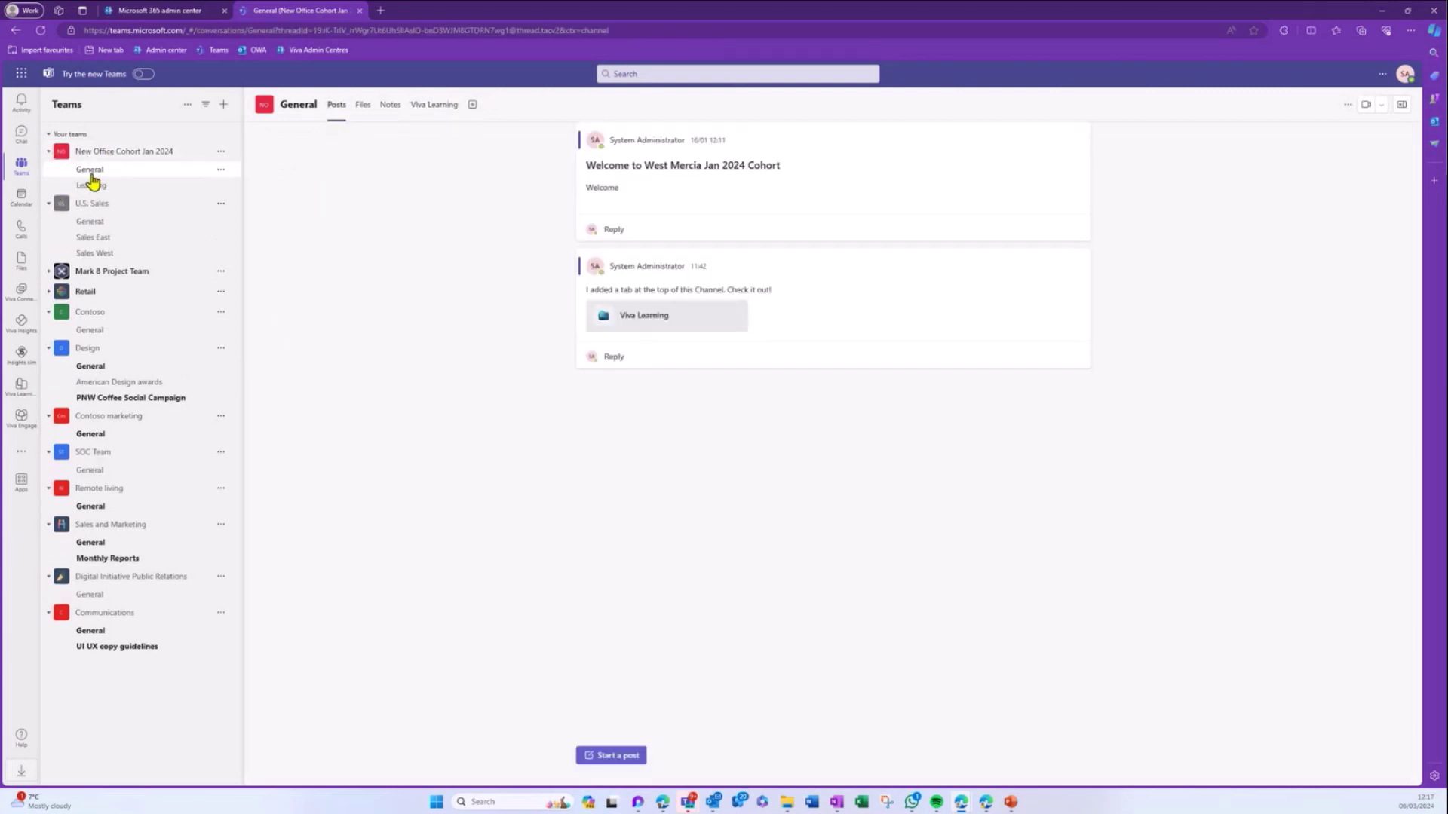
{"action": "left_click", "coordinate": [445, 114]}
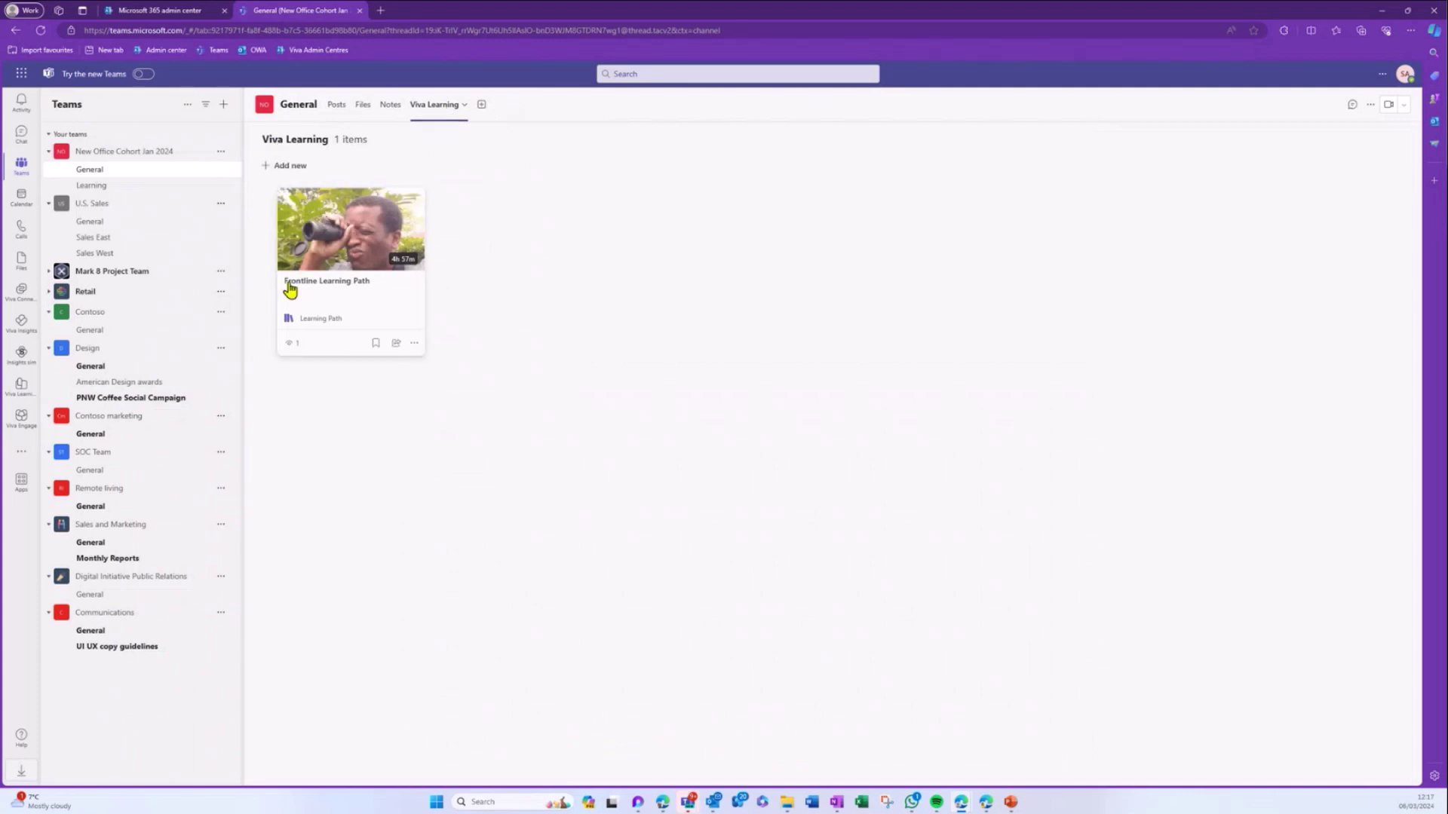
{"action": "left_click", "coordinate": [331, 285]}
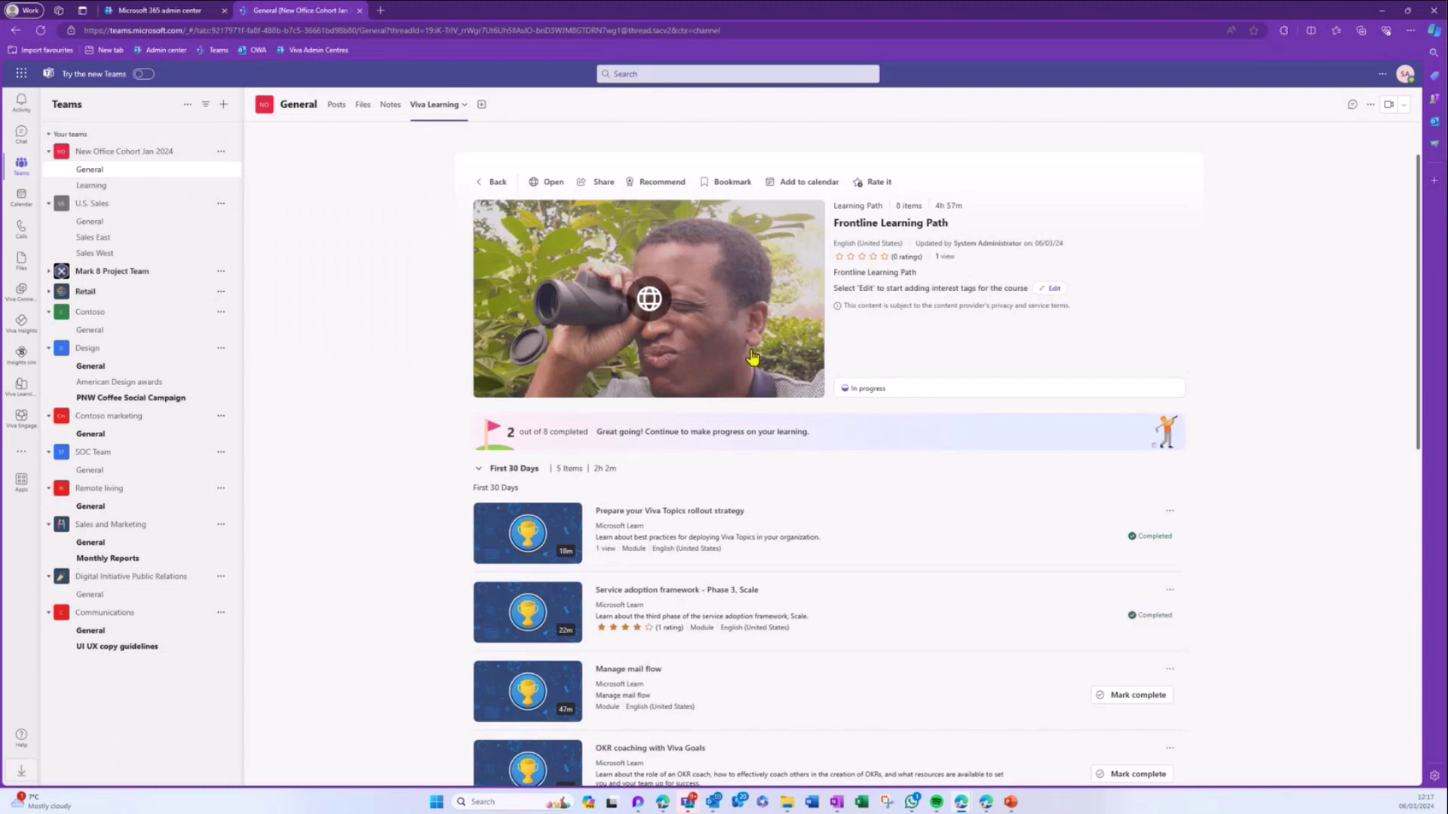
{"action": "scroll", "coordinate": [811, 394], "scroll_direction": "down", "scroll_amount": 1}
{"action": "scroll", "coordinate": [811, 393], "scroll_direction": "down", "scroll_amount": 6}
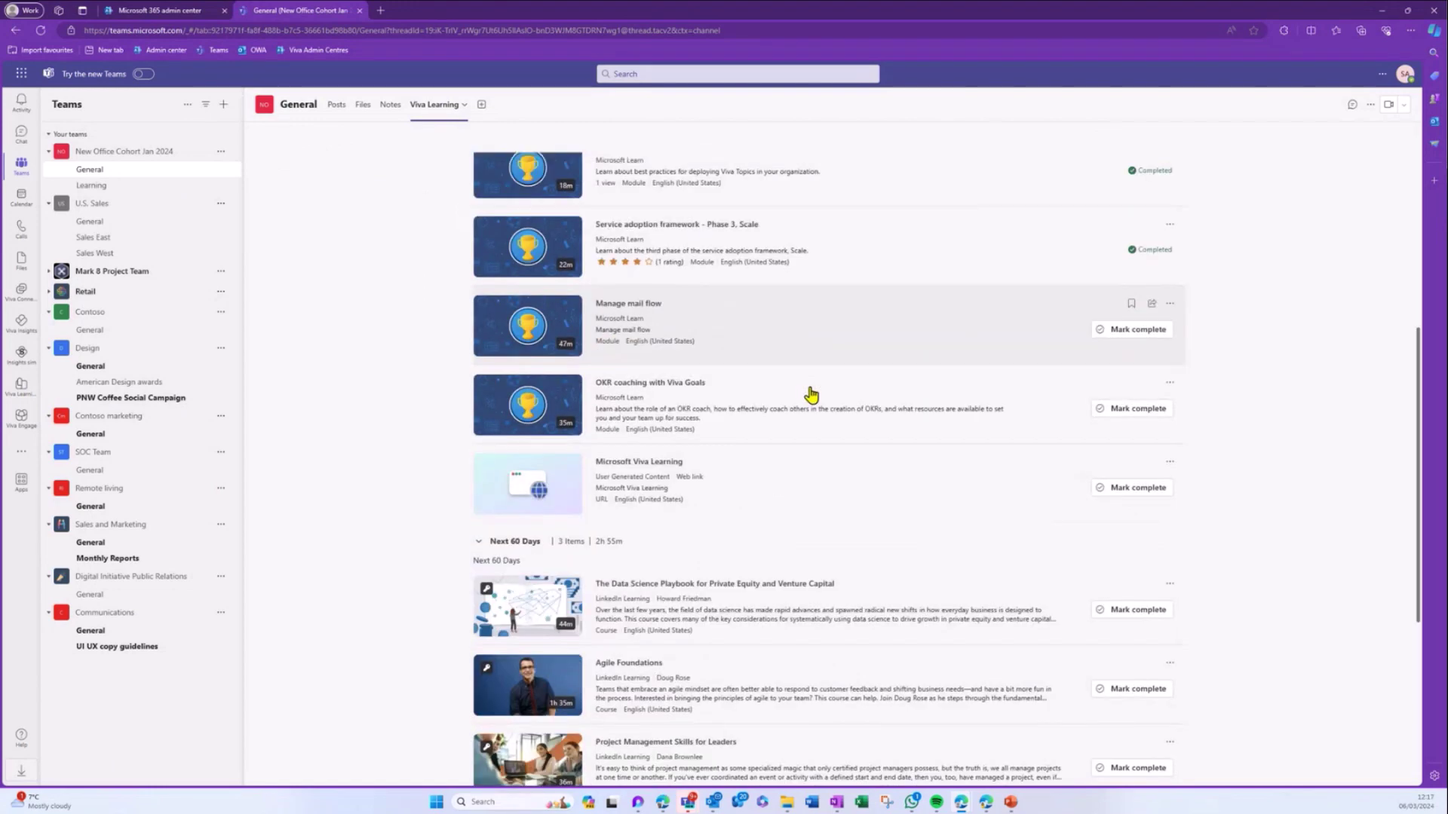
{"action": "scroll", "coordinate": [814, 384], "scroll_direction": "up", "scroll_amount": 7}
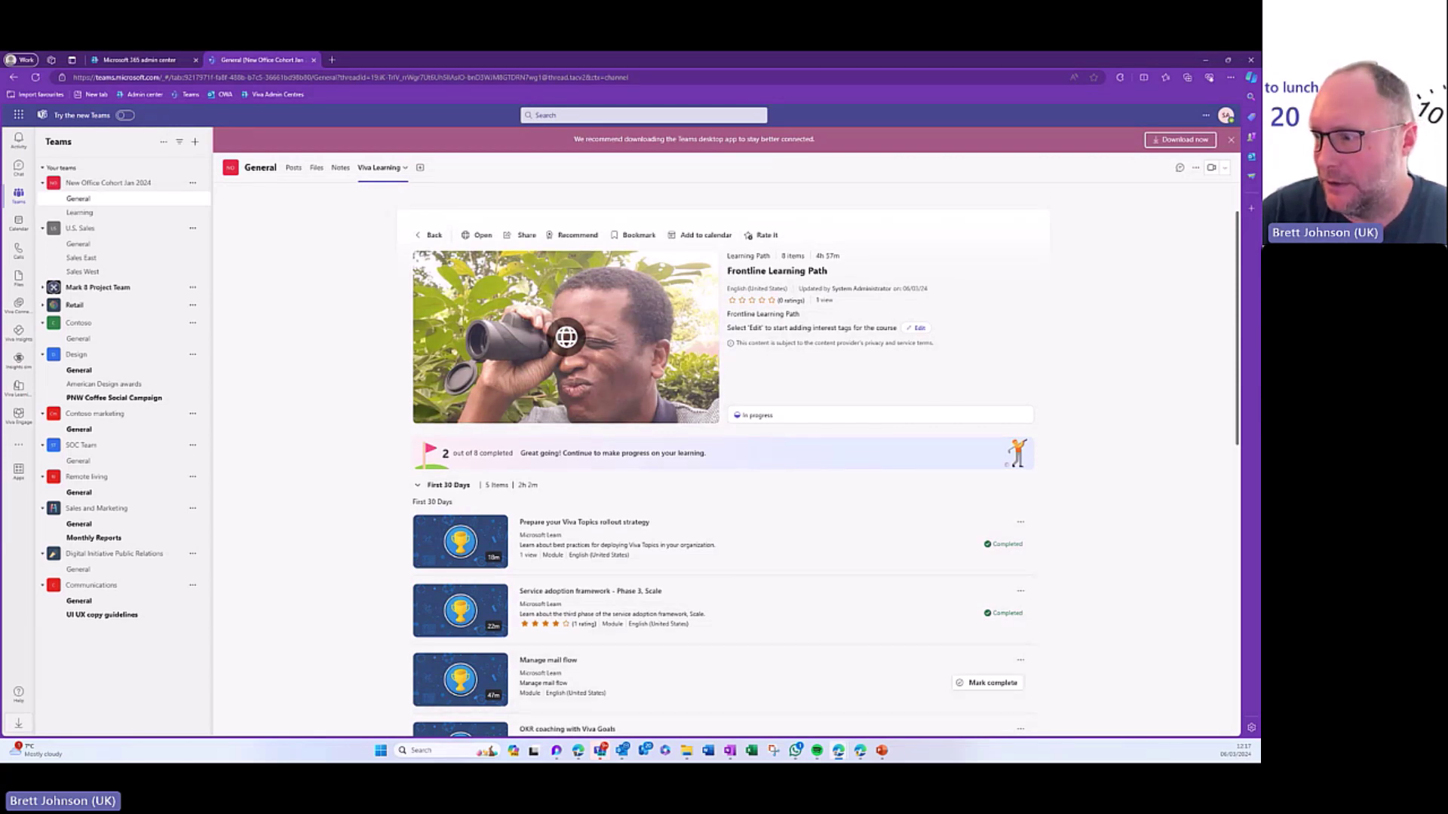
Step: Start the PowerPoint slide show from slide 12, the Thank You slide, using Shift+F5
{"action": "left_click", "coordinate": [889, 750]}
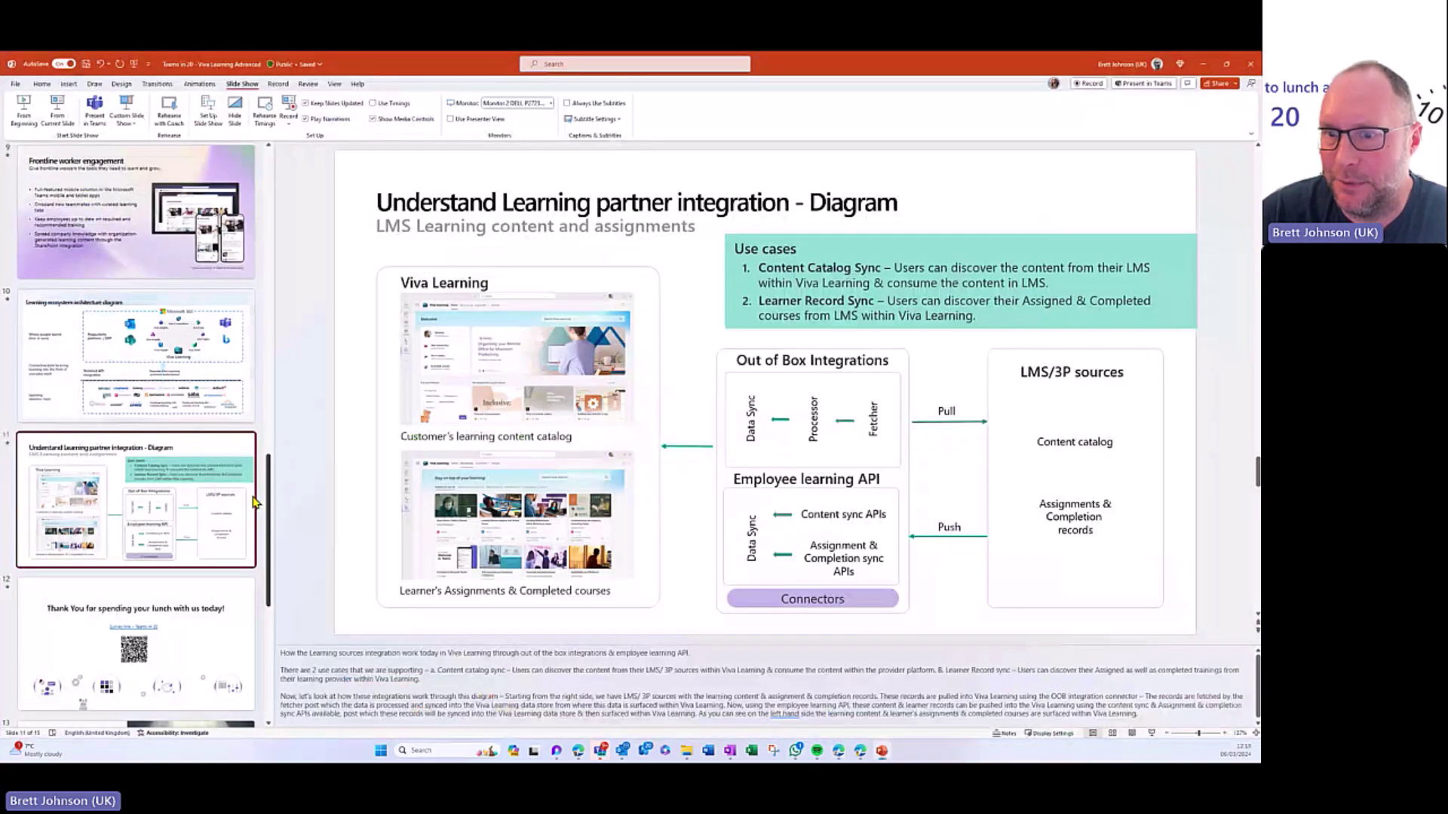
{"action": "left_click", "coordinate": [238, 590]}
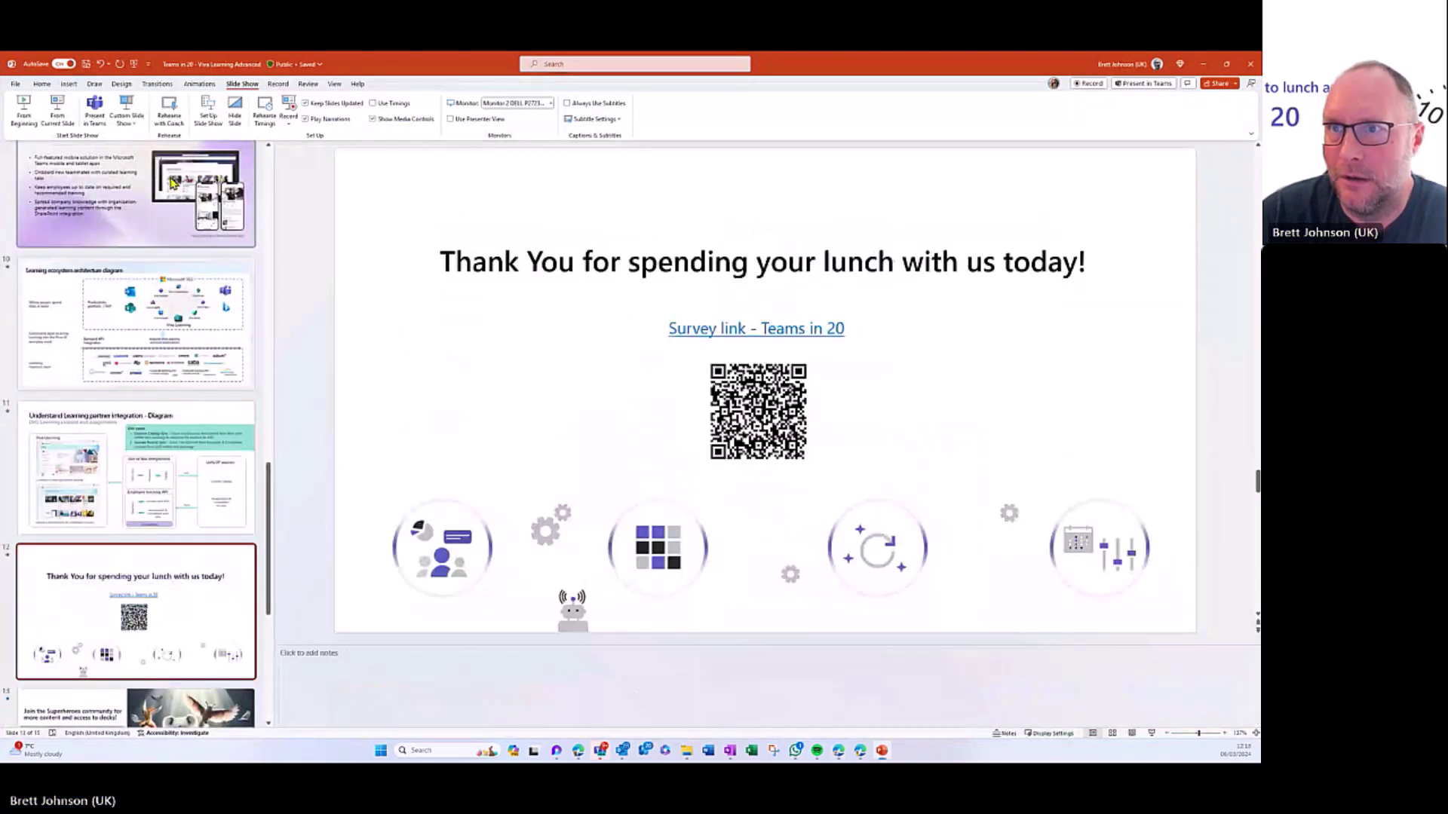
{"action": "key", "text": "shift+F5"}
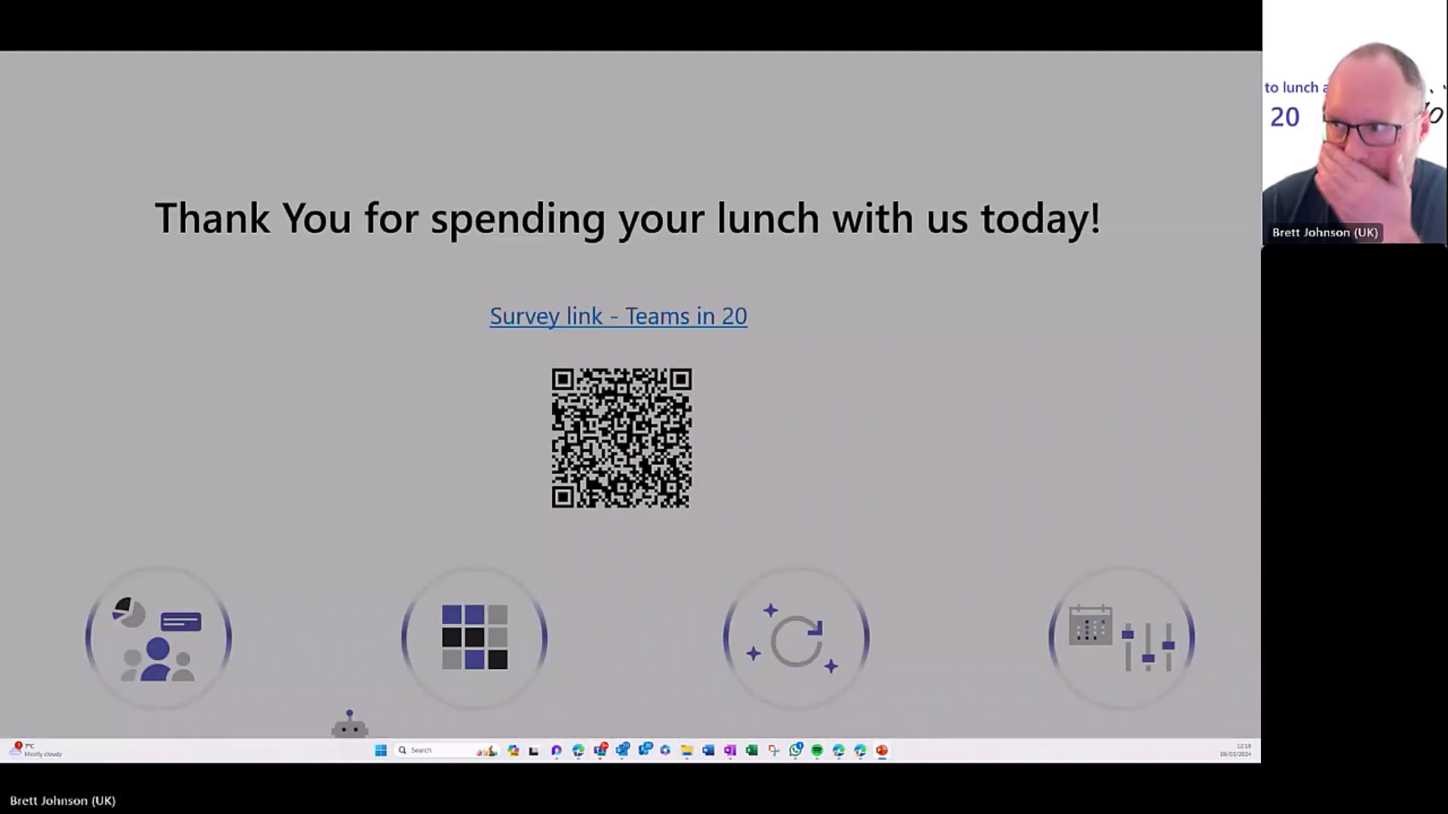